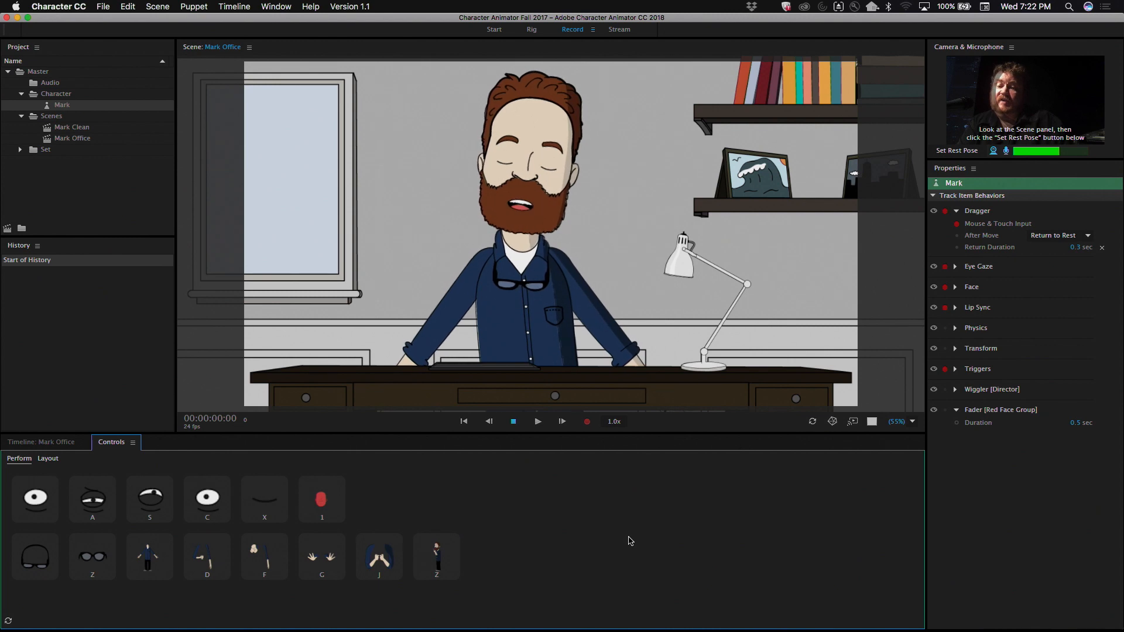
Step: Trigger the Hands Up pose, the clenched-fists pose and the last arm pose on the Mark puppet
{"action": "left_click", "coordinate": [308, 560]}
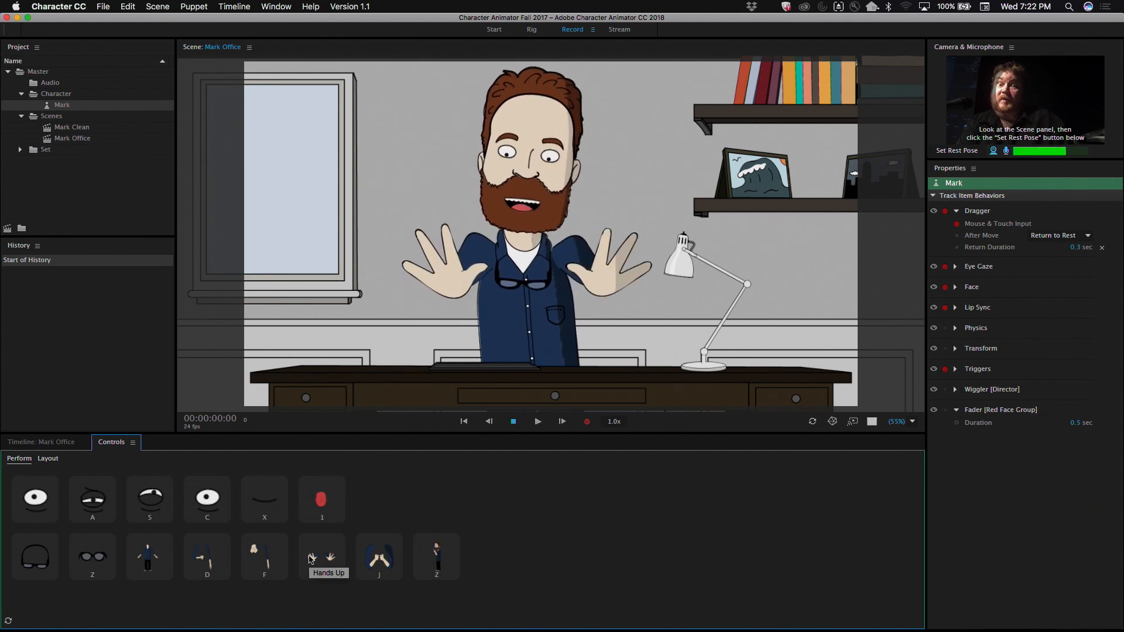
{"action": "left_click", "coordinate": [376, 560]}
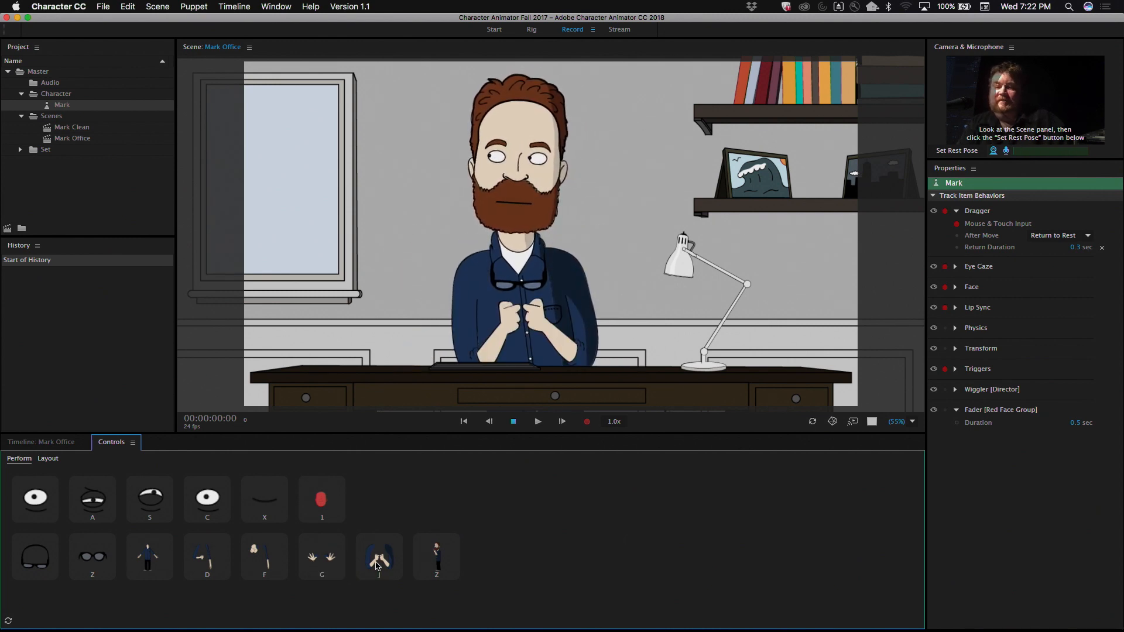
{"action": "left_click", "coordinate": [435, 559]}
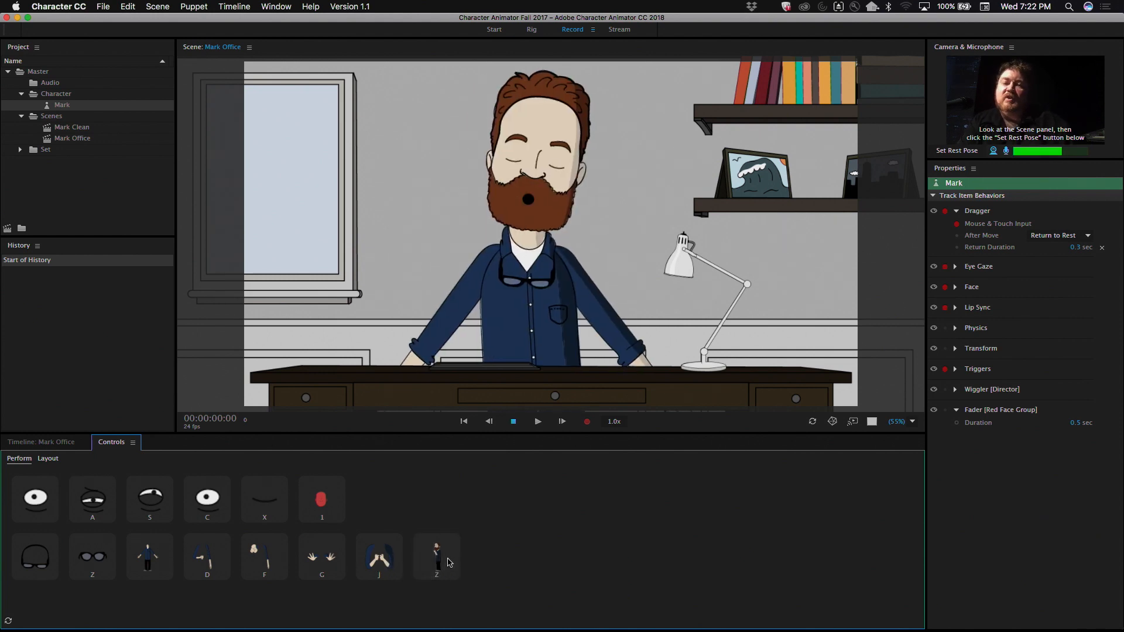
Step: Switch from Character Animator past After Effects to Adobe Audition
{"action": "key", "text": "super+Tab"}
{"action": "key", "text": "super+Tab"}
{"action": "key", "text": "super+Tab"}
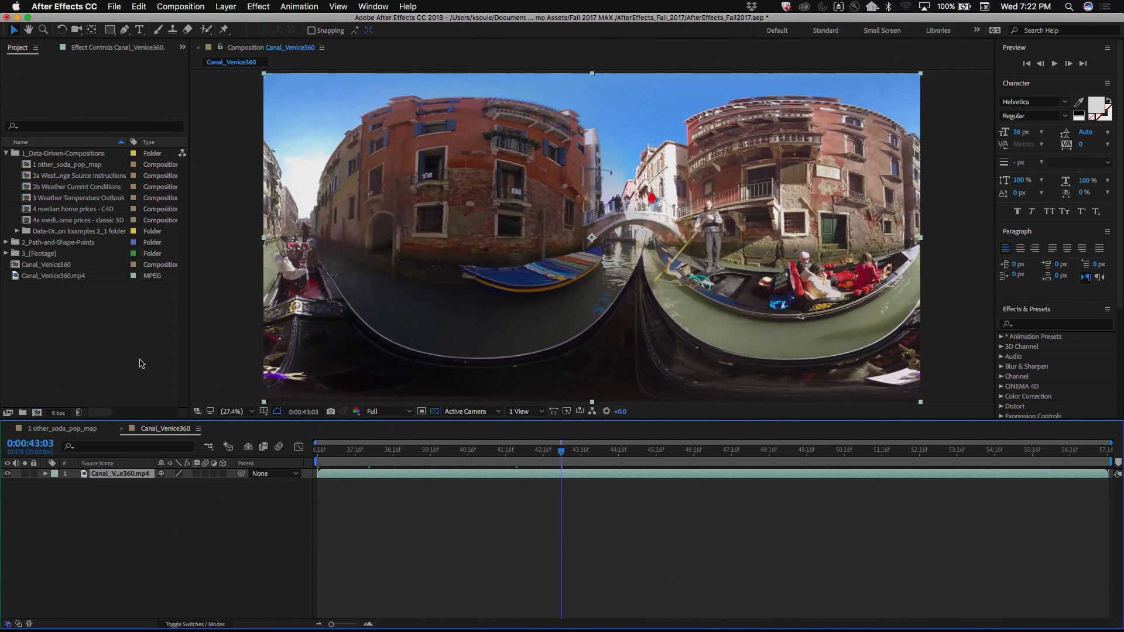
{"action": "key", "text": "super+Tab"}
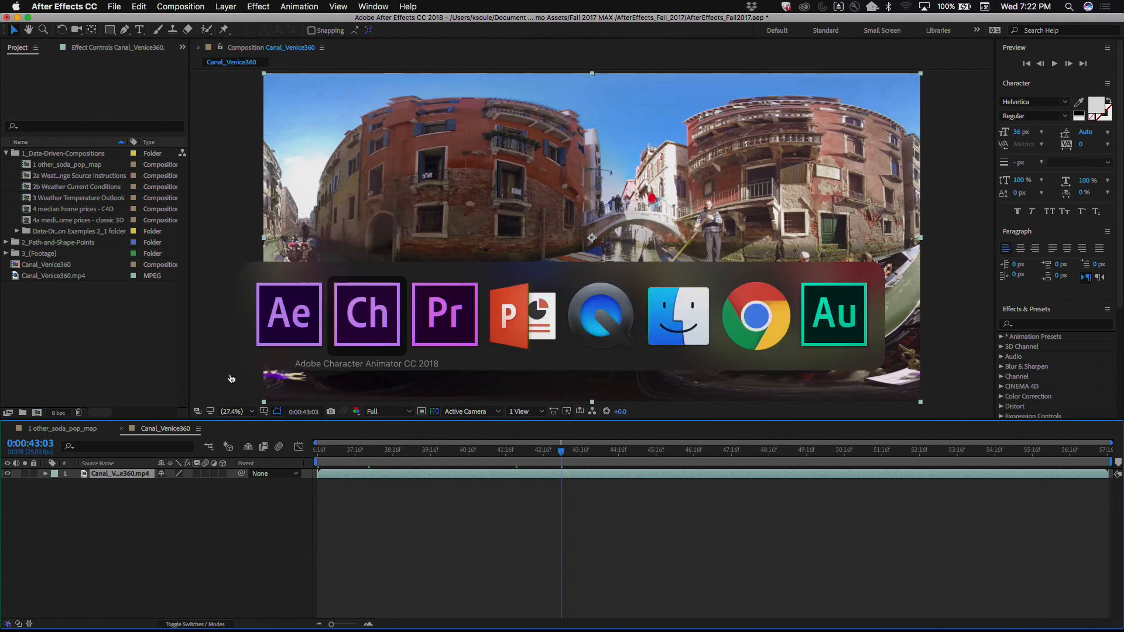
{"action": "key", "text": "super+Tab"}
{"action": "key", "text": "super+Tab"}
{"action": "key", "text": "super+Tab"}
{"action": "key", "text": "super+Tab"}
{"action": "key", "text": "super+Tab"}
{"action": "key", "text": "super+Tab"}
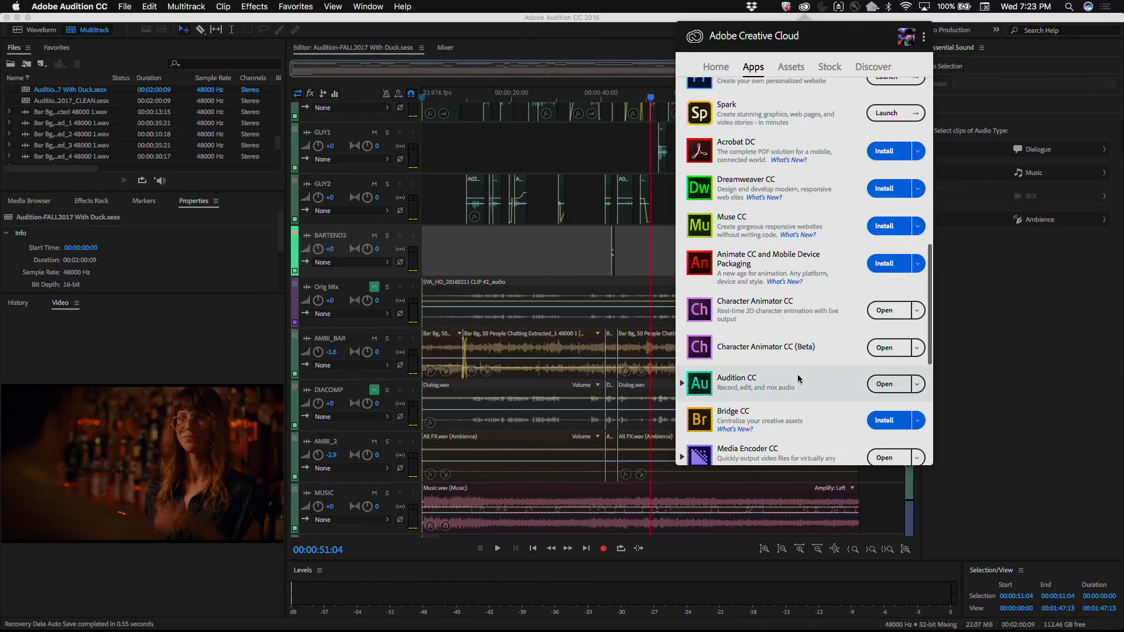
Step: Start installing Illustrator CC from the Creative Cloud apps list, and cancel the installation
{"action": "scroll", "coordinate": [799, 380], "scroll_direction": "up", "scroll_amount": 10}
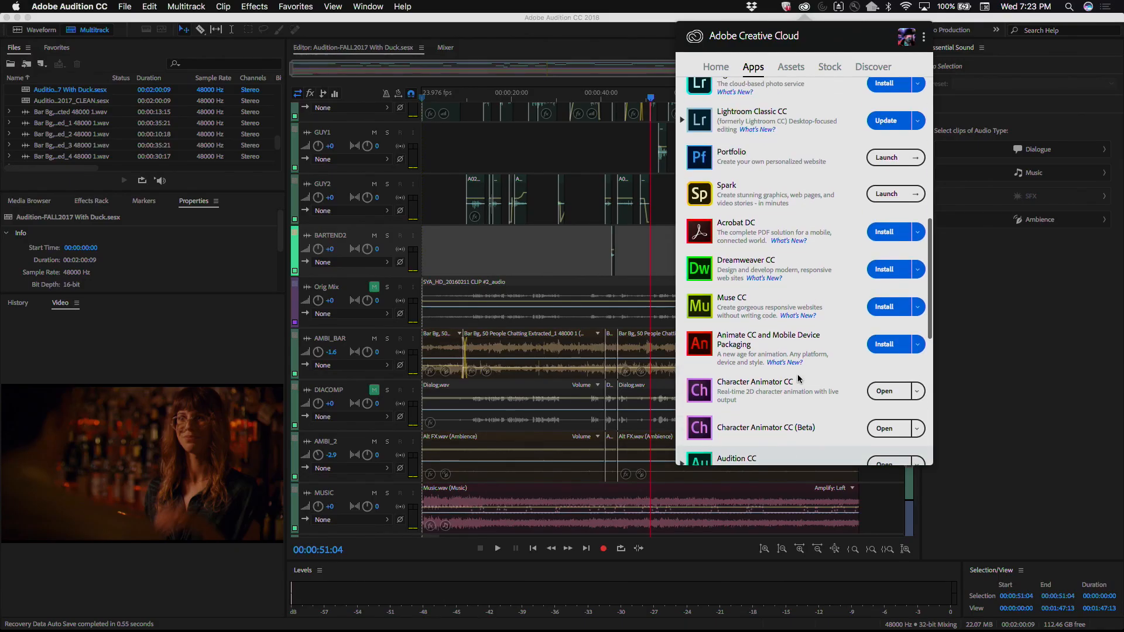
{"action": "scroll", "coordinate": [799, 380], "scroll_direction": "up", "scroll_amount": 2}
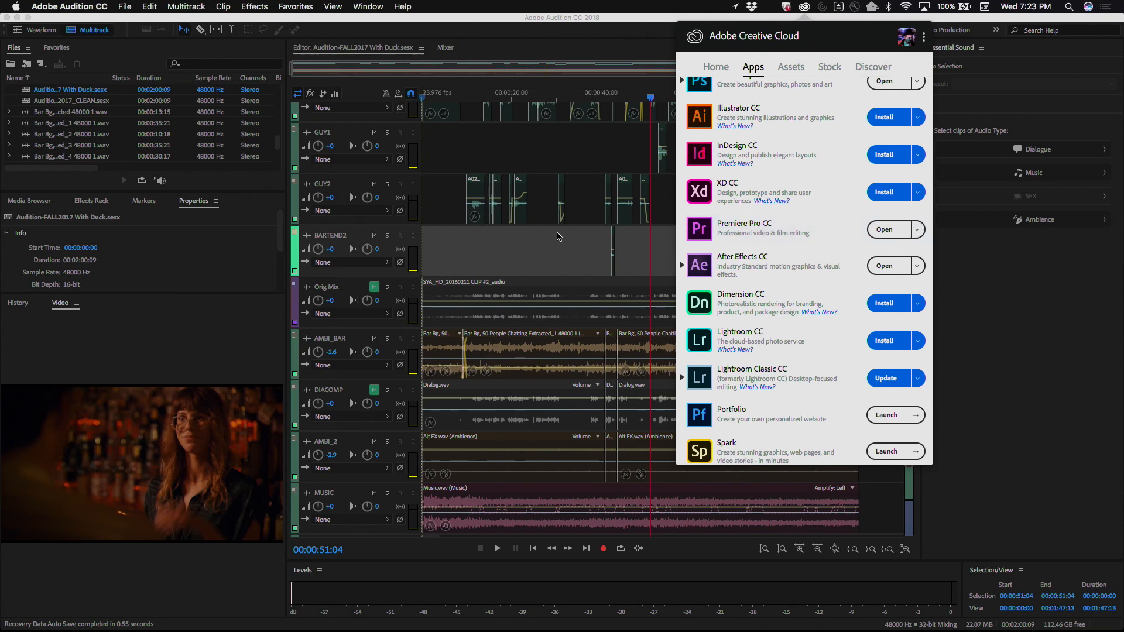
{"action": "mouse_move", "coordinate": [744, 228]}
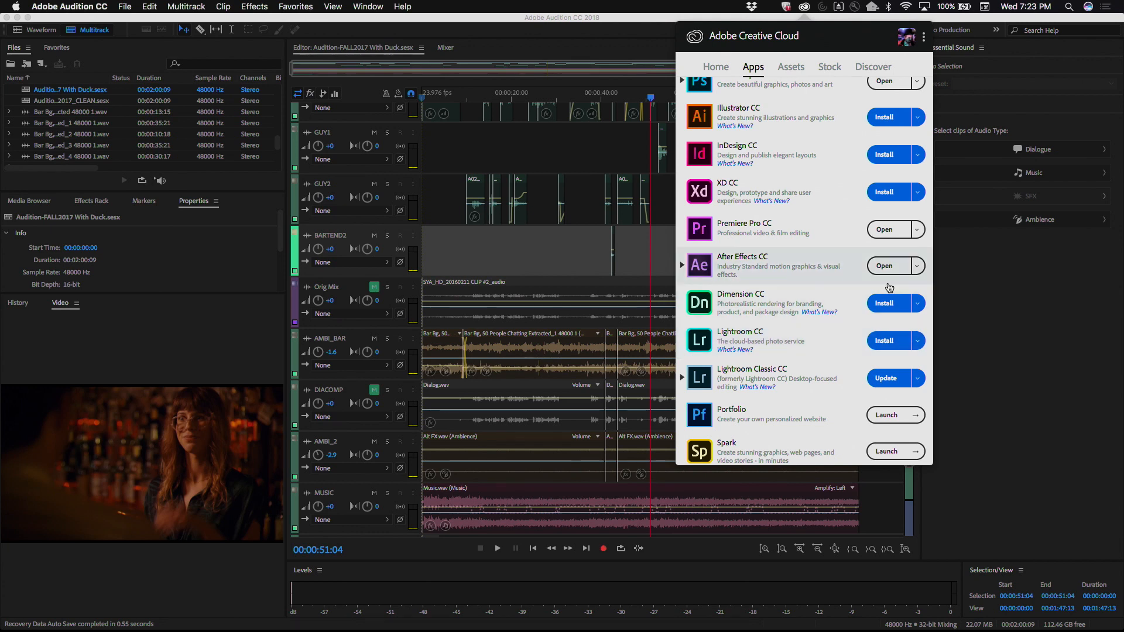
{"action": "scroll", "coordinate": [896, 327], "scroll_direction": "up", "scroll_amount": 2}
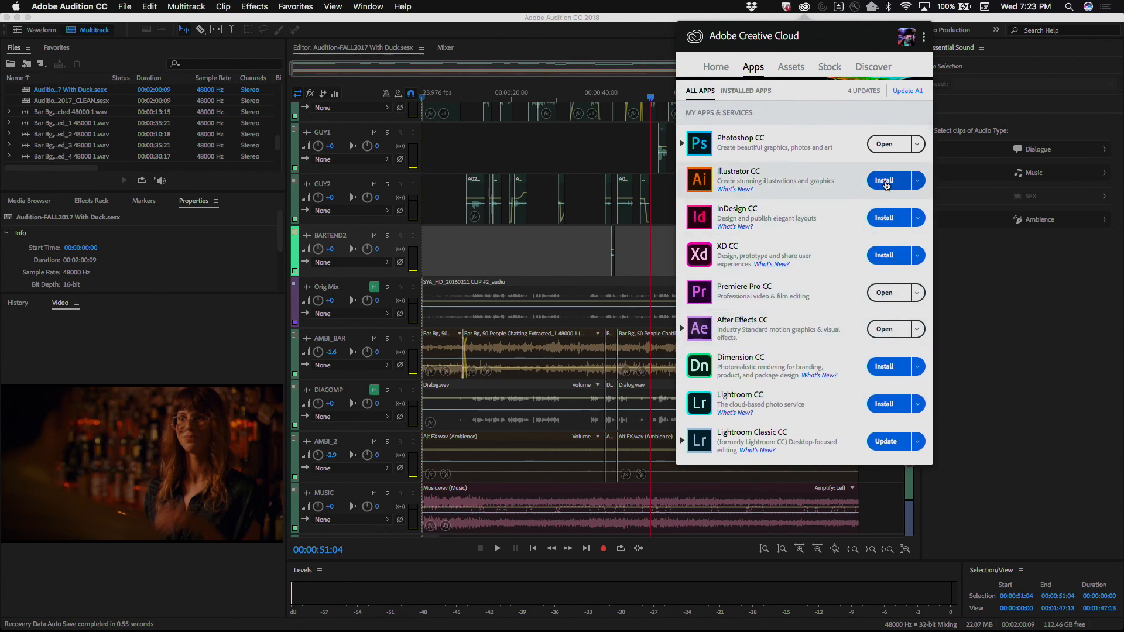
{"action": "left_click", "coordinate": [885, 180]}
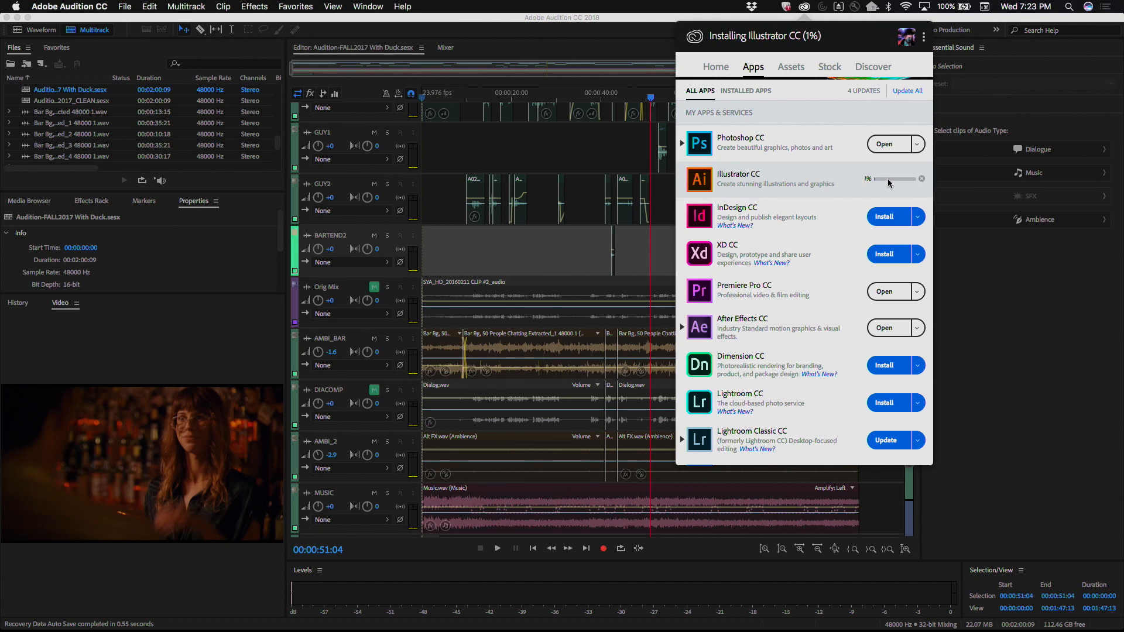
{"action": "left_click", "coordinate": [922, 179]}
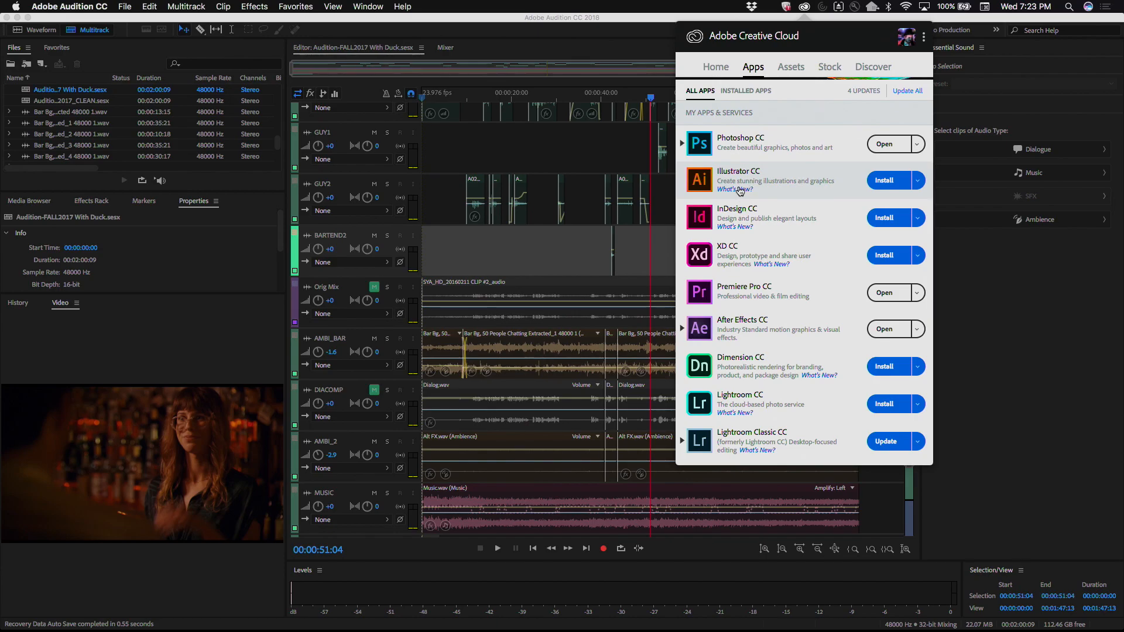
Step: Check Illustrator CC's What's New page and its additional install options in Creative Cloud
{"action": "left_click", "coordinate": [739, 189]}
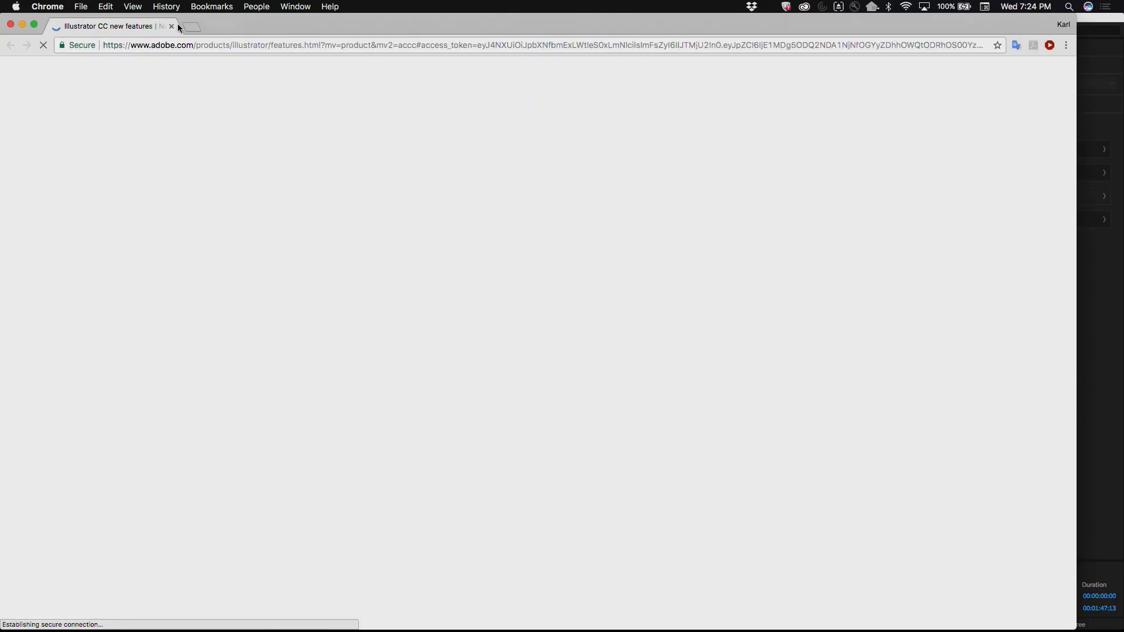
{"action": "left_click", "coordinate": [172, 26]}
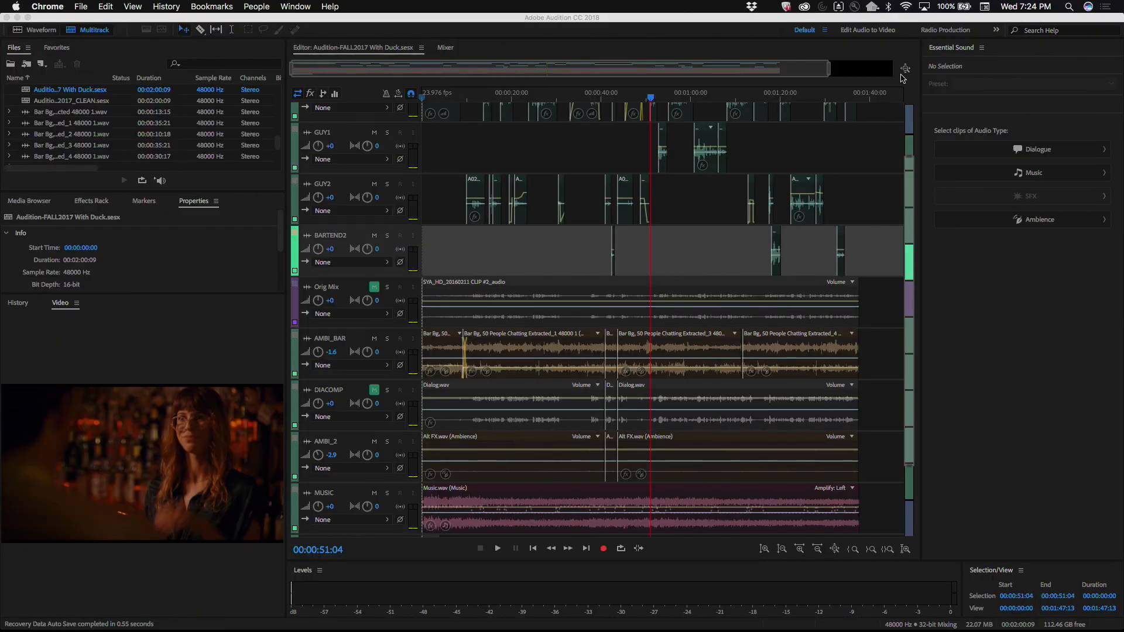
{"action": "left_click", "coordinate": [805, 7]}
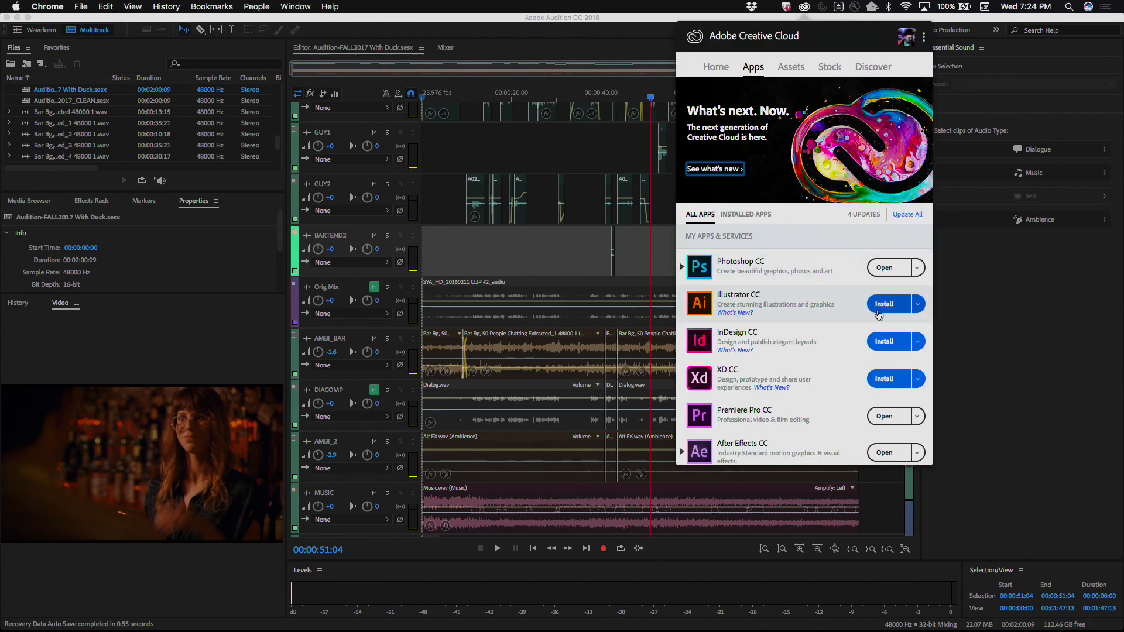
{"action": "left_click", "coordinate": [919, 304]}
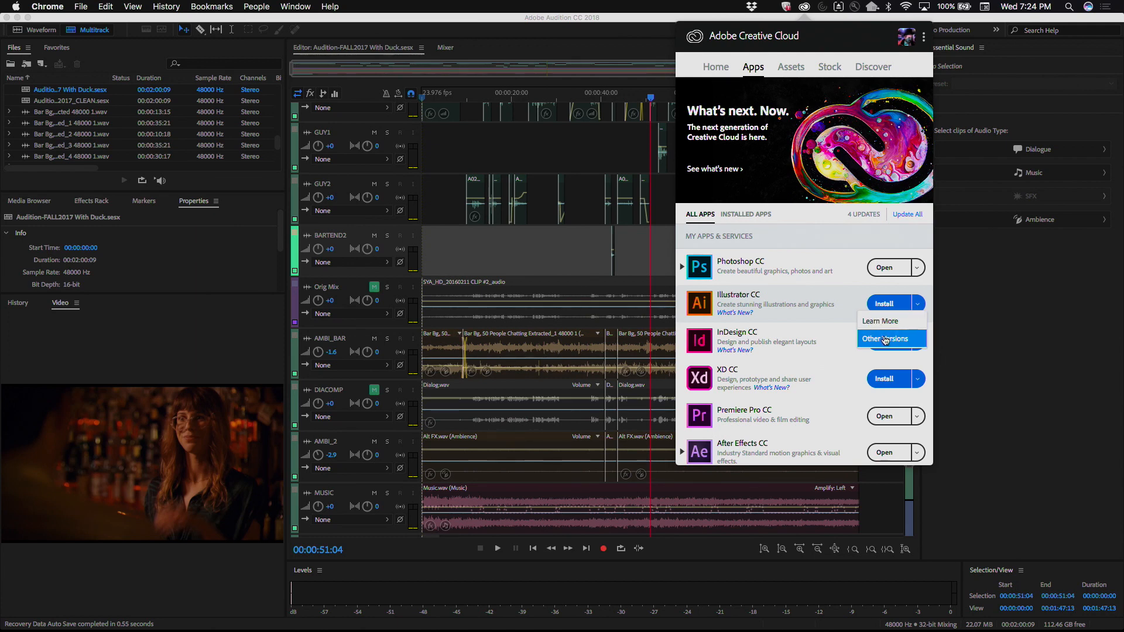
Step: Look for previous versions of Photoshop CC and After Effects CC in the Creative Cloud apps list
{"action": "left_click", "coordinate": [682, 269]}
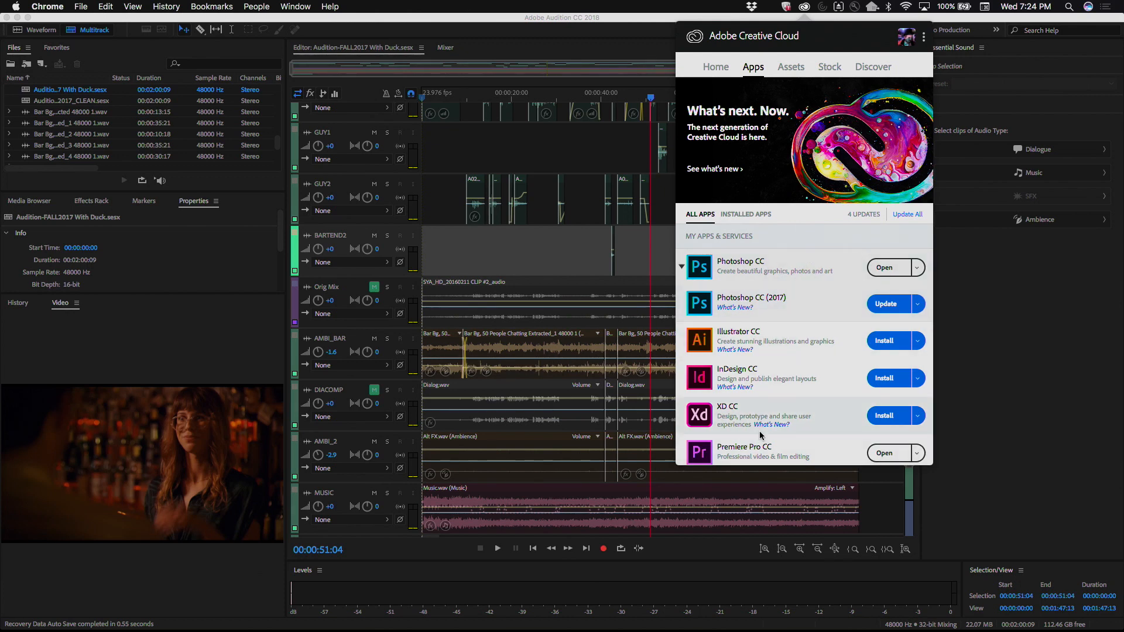
{"action": "scroll", "coordinate": [763, 432], "scroll_direction": "down", "scroll_amount": 5}
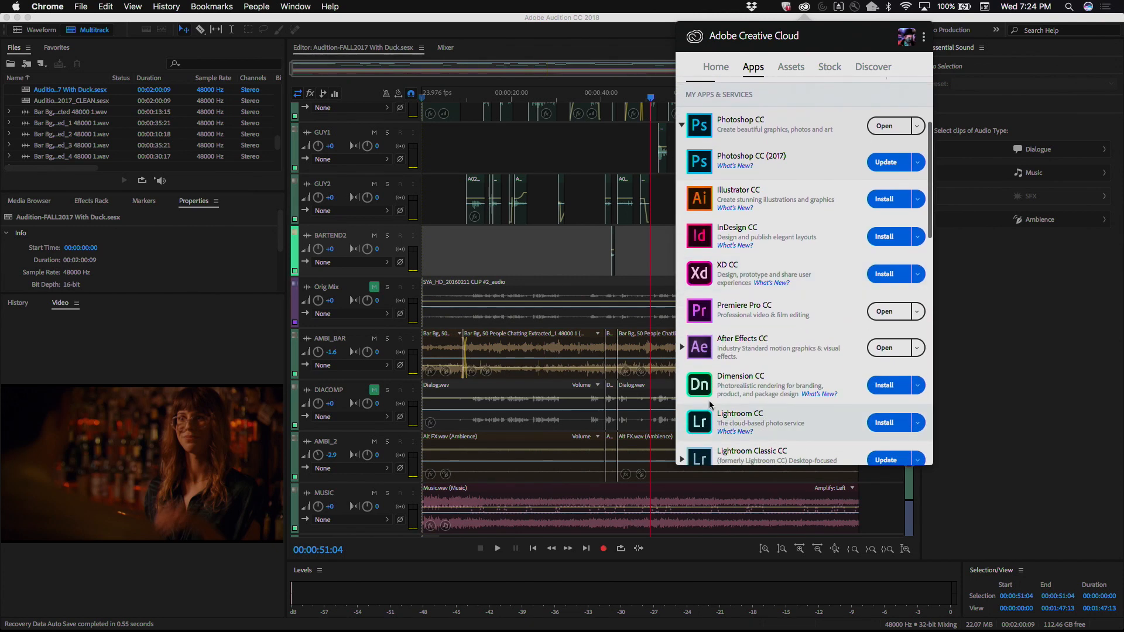
{"action": "left_click", "coordinate": [681, 349]}
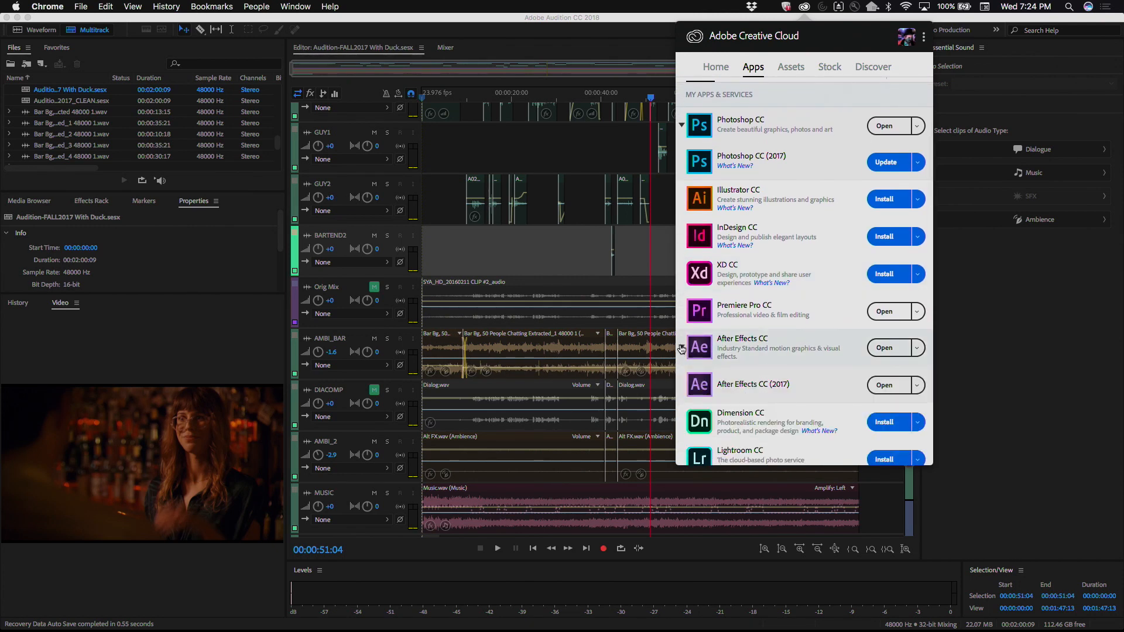
{"action": "left_click", "coordinate": [682, 349]}
{"action": "scroll", "coordinate": [741, 424], "scroll_direction": "down", "scroll_amount": 3}
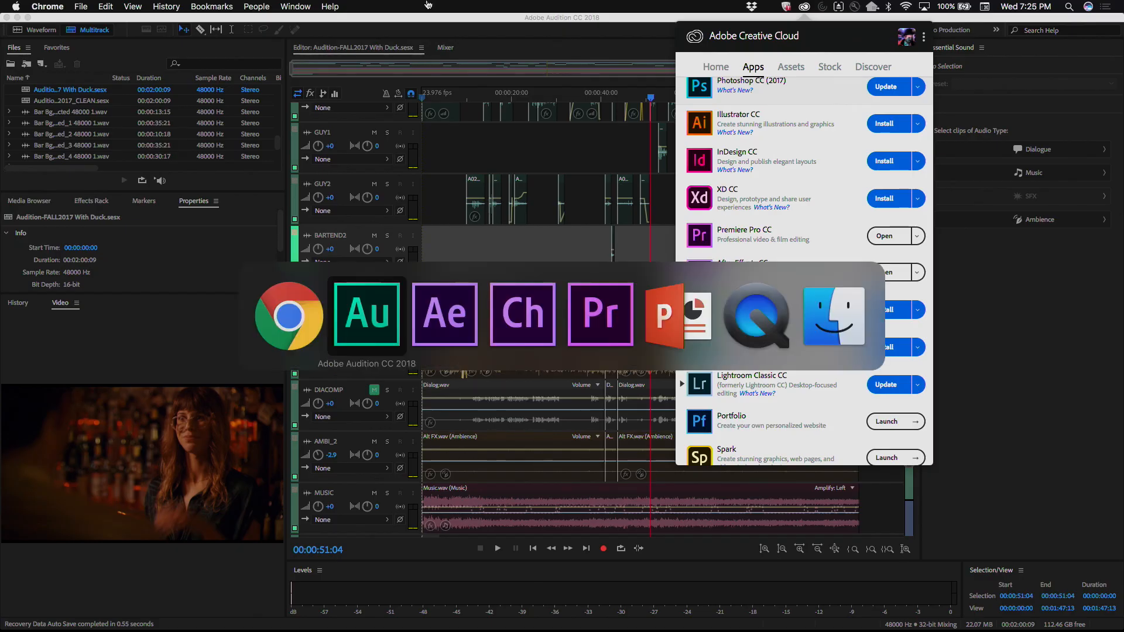
Step: Switch to Premiere Pro and make the MotionGraphicsImprovements_Fall2017 project active
{"action": "key", "text": "super+Tab"}
{"action": "key", "text": "super+Tab"}
{"action": "key", "text": "super+Tab"}
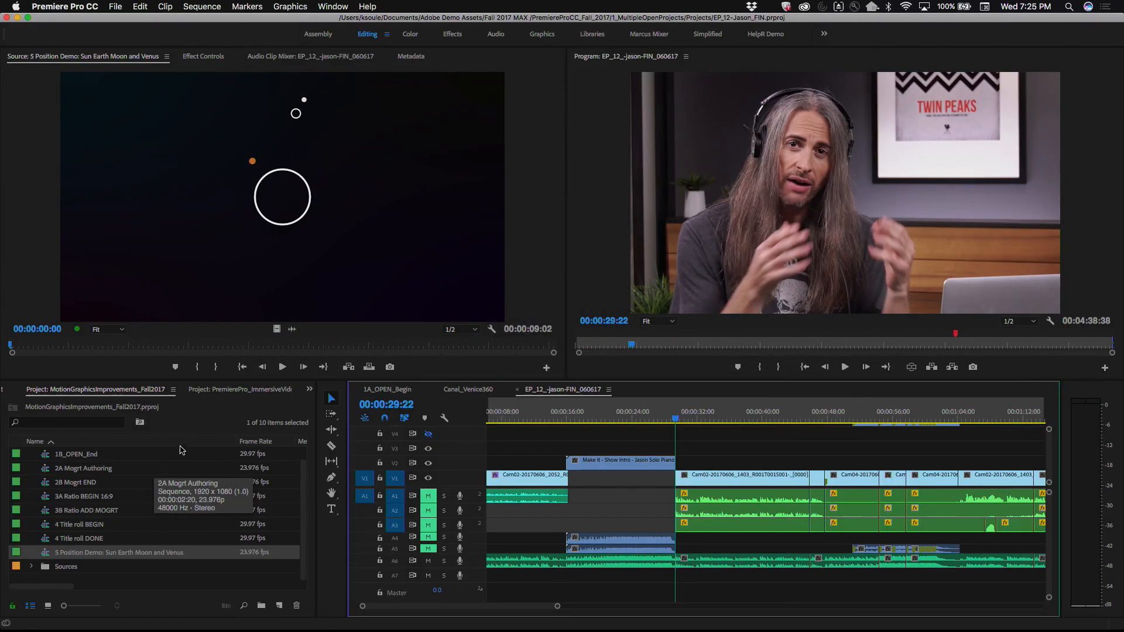
{"action": "left_click", "coordinate": [144, 395]}
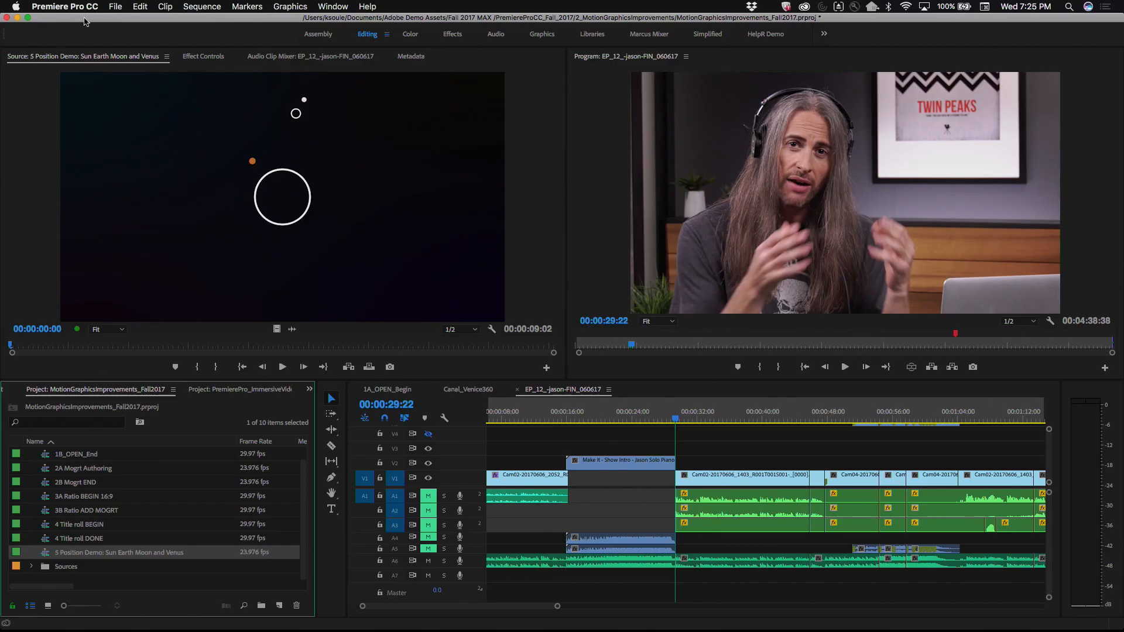
Step: Examine the list of recent projects and the types of new items that can be created
{"action": "left_click", "coordinate": [117, 7]}
{"action": "mouse_move", "coordinate": [139, 55]}
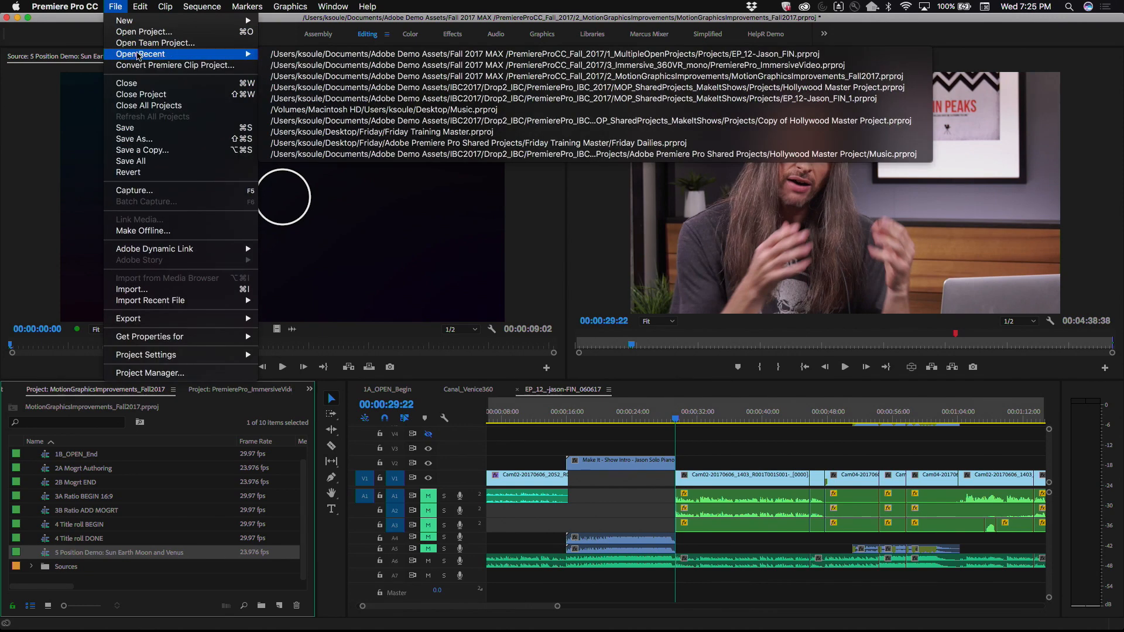
{"action": "mouse_move", "coordinate": [229, 21]}
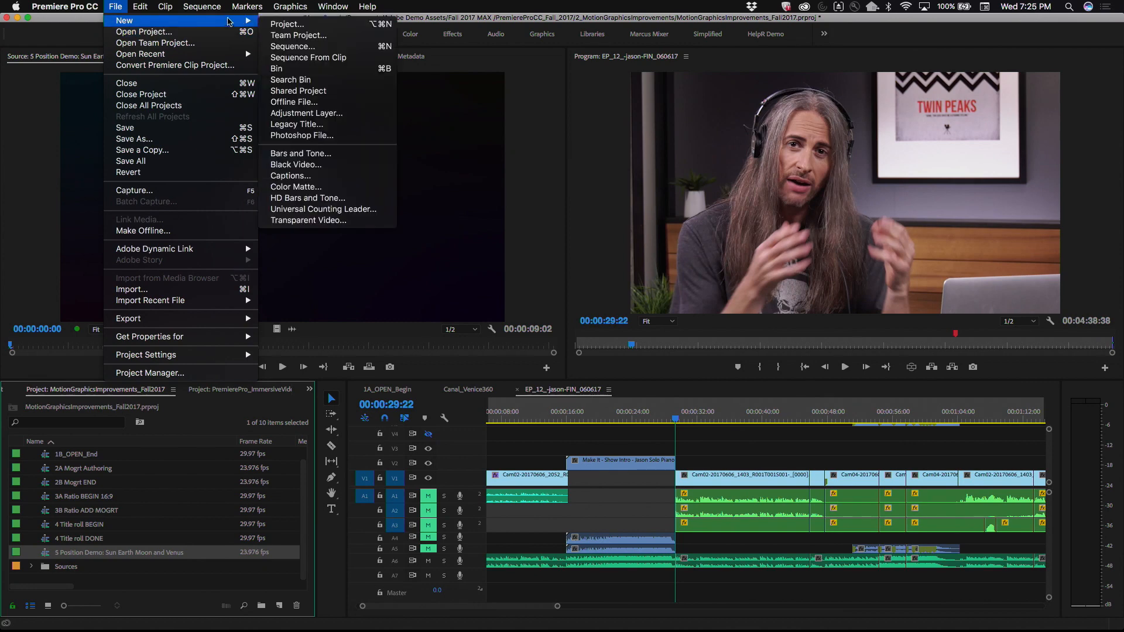
{"action": "mouse_move", "coordinate": [209, 55]}
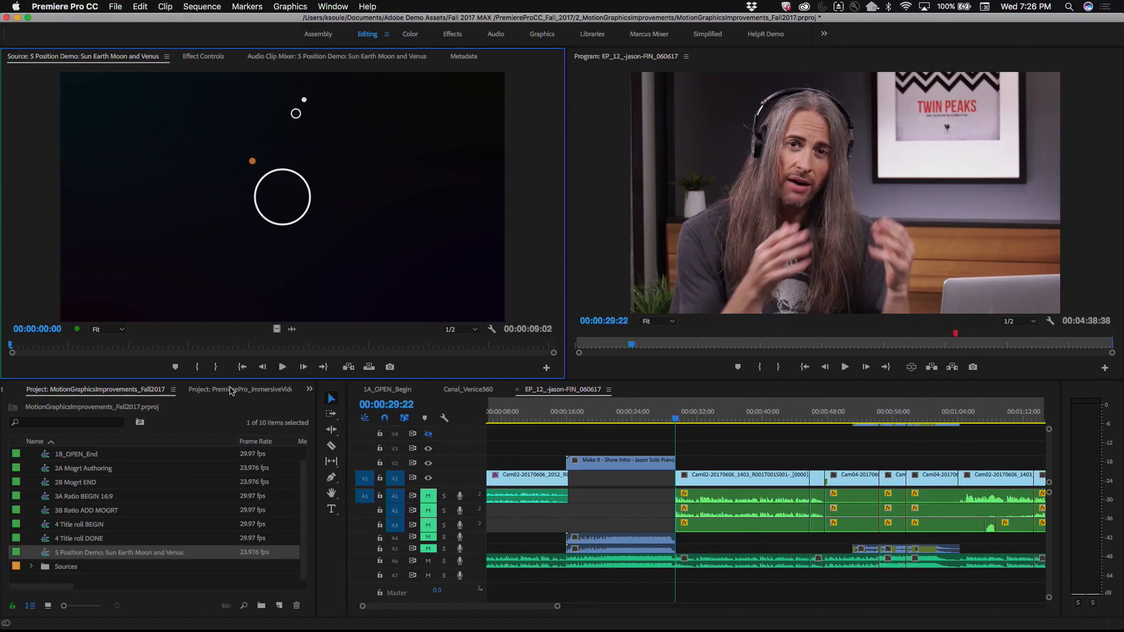
Step: Compare the open MotionGraphicsImprovements_Fall2017 and PremierePro_ImmersiveVideo projects by alternating between them, and show the list of all open project panels
{"action": "left_click", "coordinate": [691, 391]}
{"action": "left_click", "coordinate": [60, 390]}
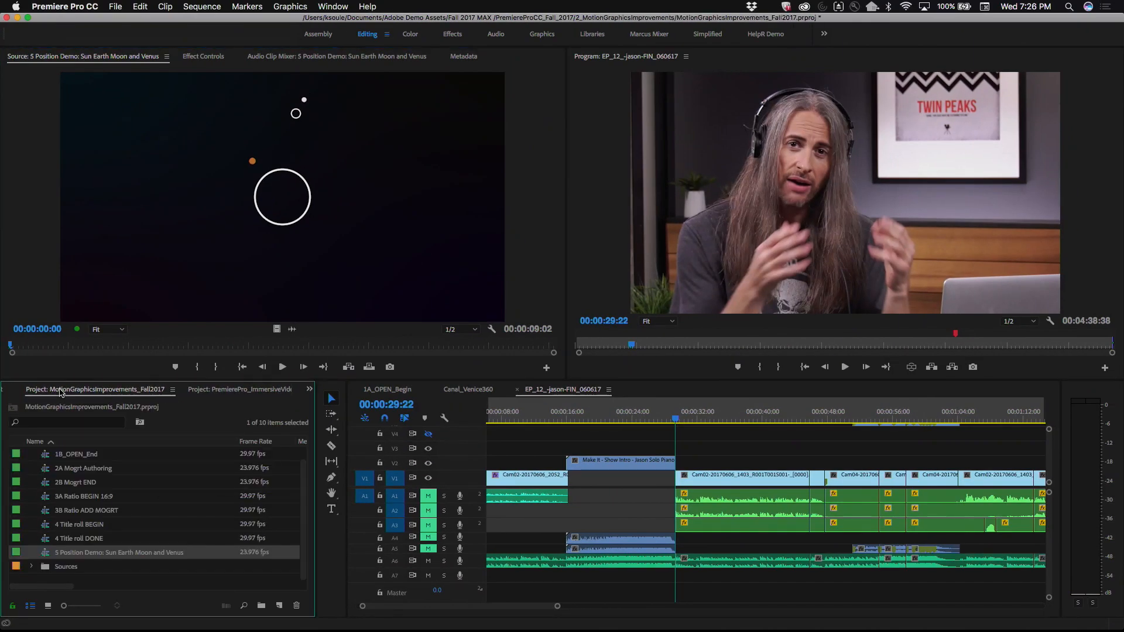
{"action": "left_click", "coordinate": [213, 393]}
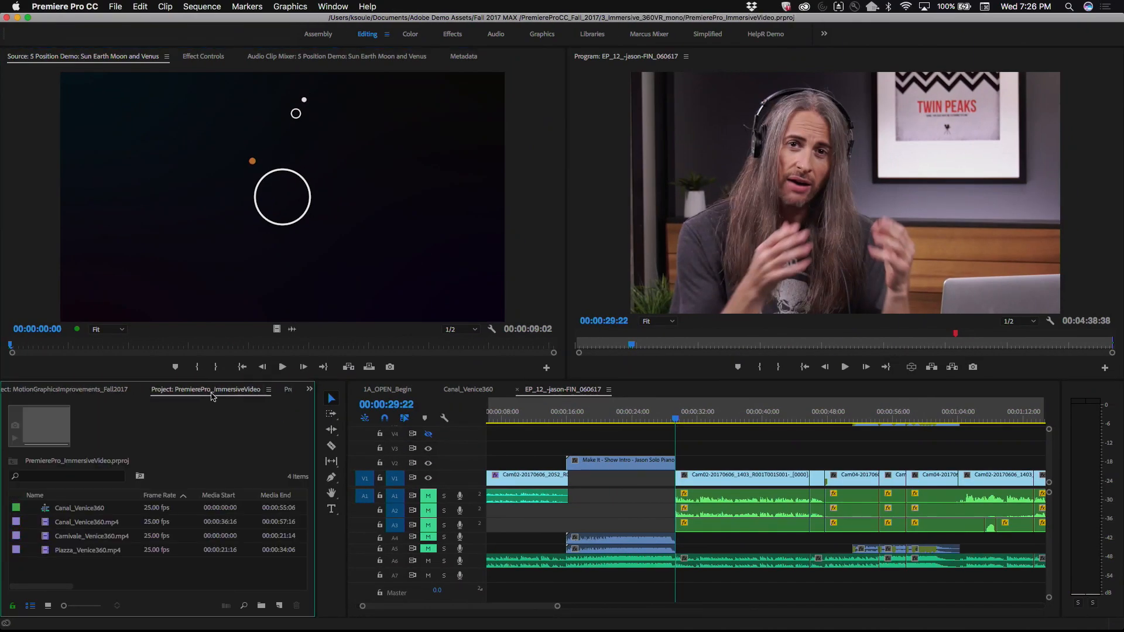
{"action": "left_click", "coordinate": [82, 396]}
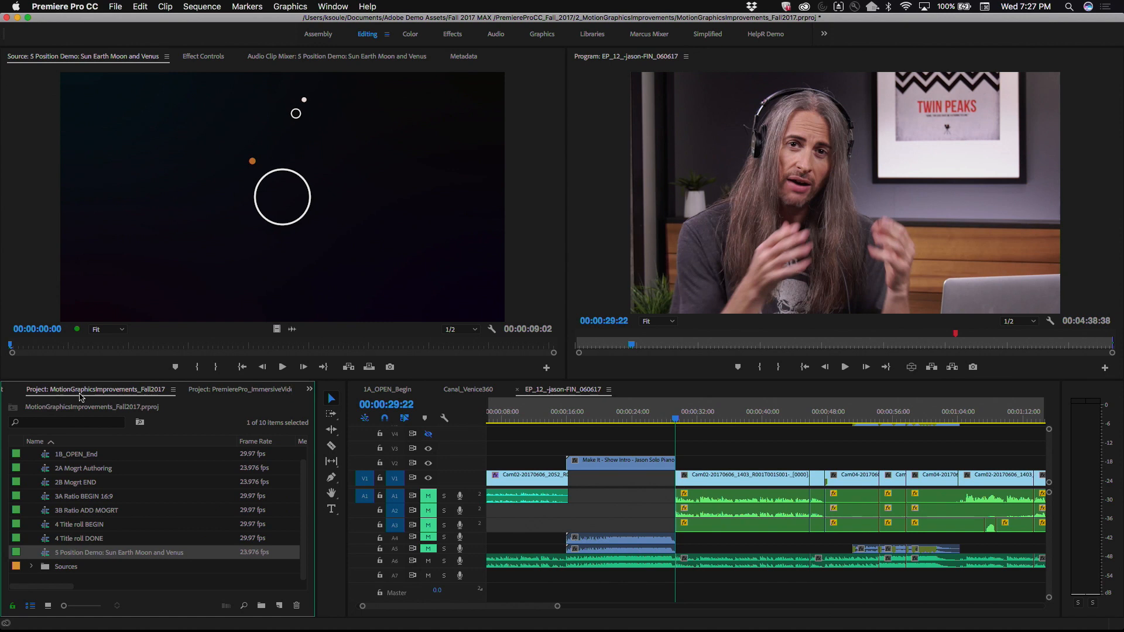
{"action": "left_click", "coordinate": [240, 392]}
{"action": "left_click", "coordinate": [82, 393]}
{"action": "left_click", "coordinate": [222, 391]}
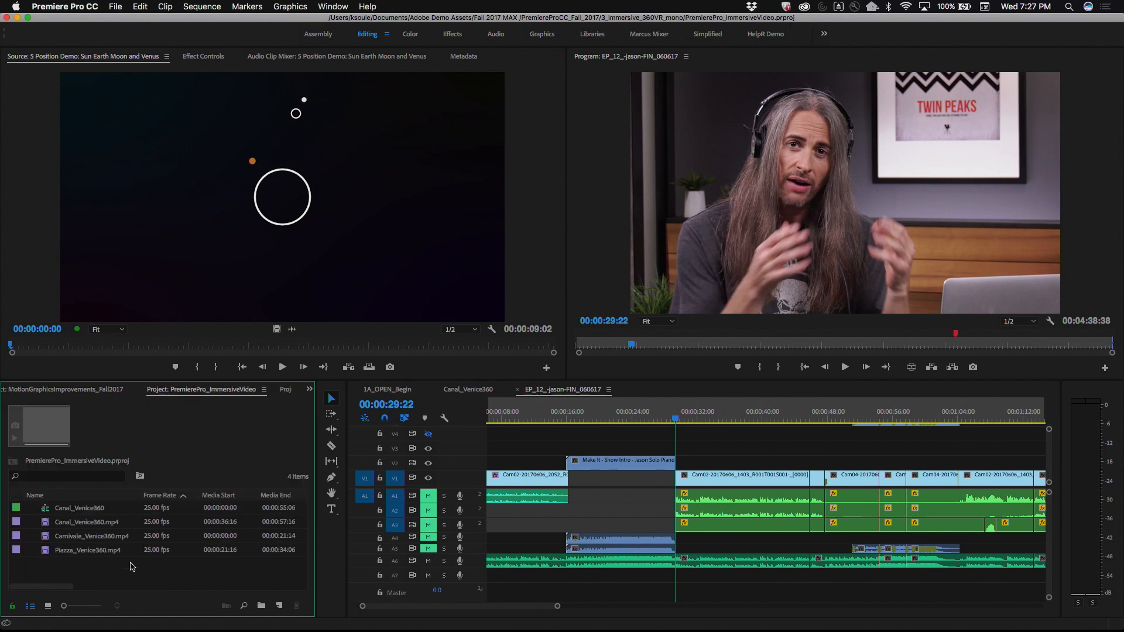
{"action": "left_click", "coordinate": [96, 392]}
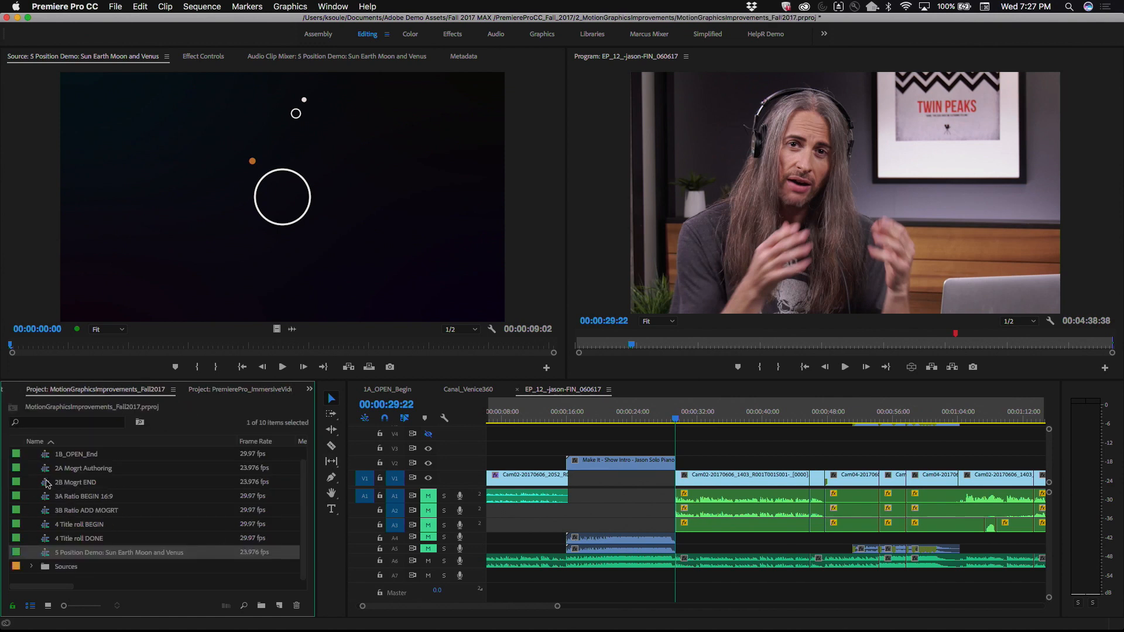
{"action": "left_click", "coordinate": [217, 390]}
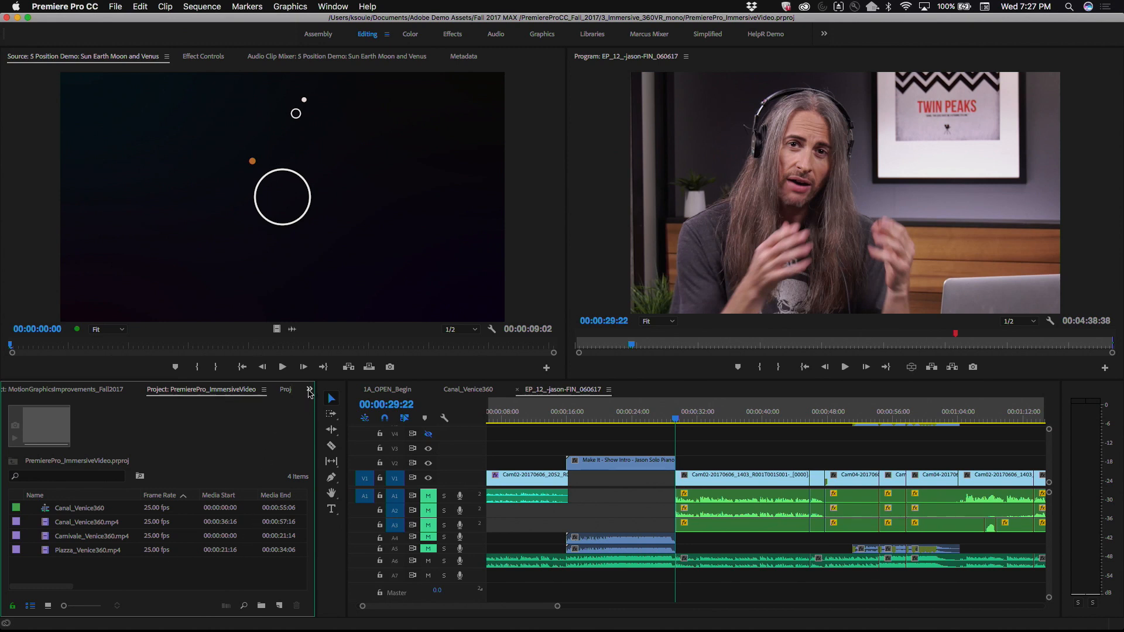
{"action": "left_click", "coordinate": [310, 390]}
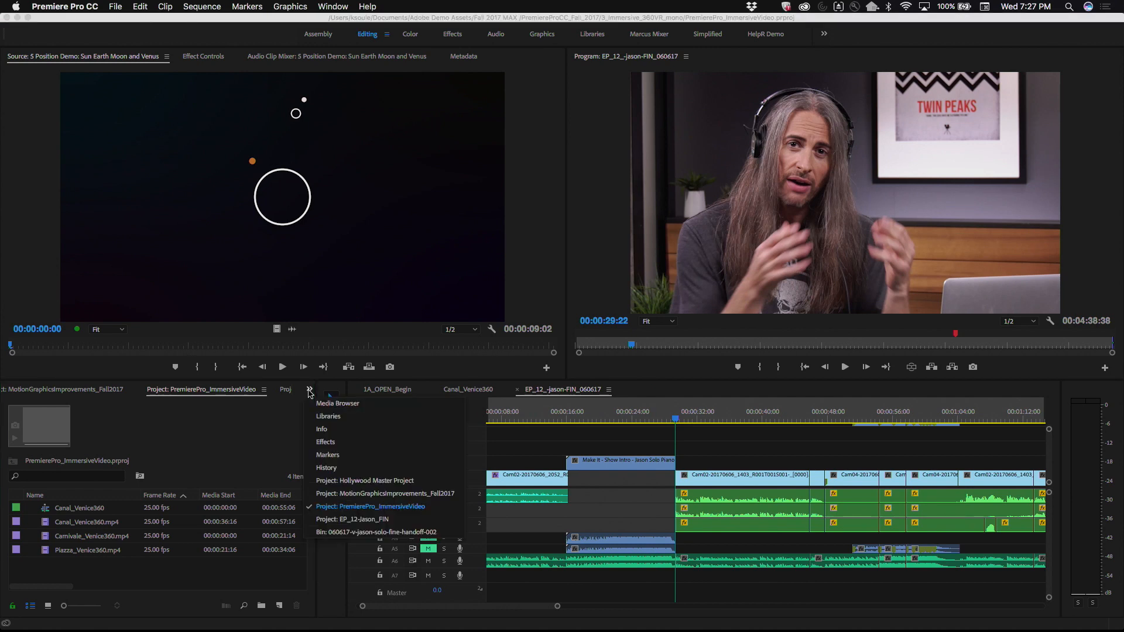
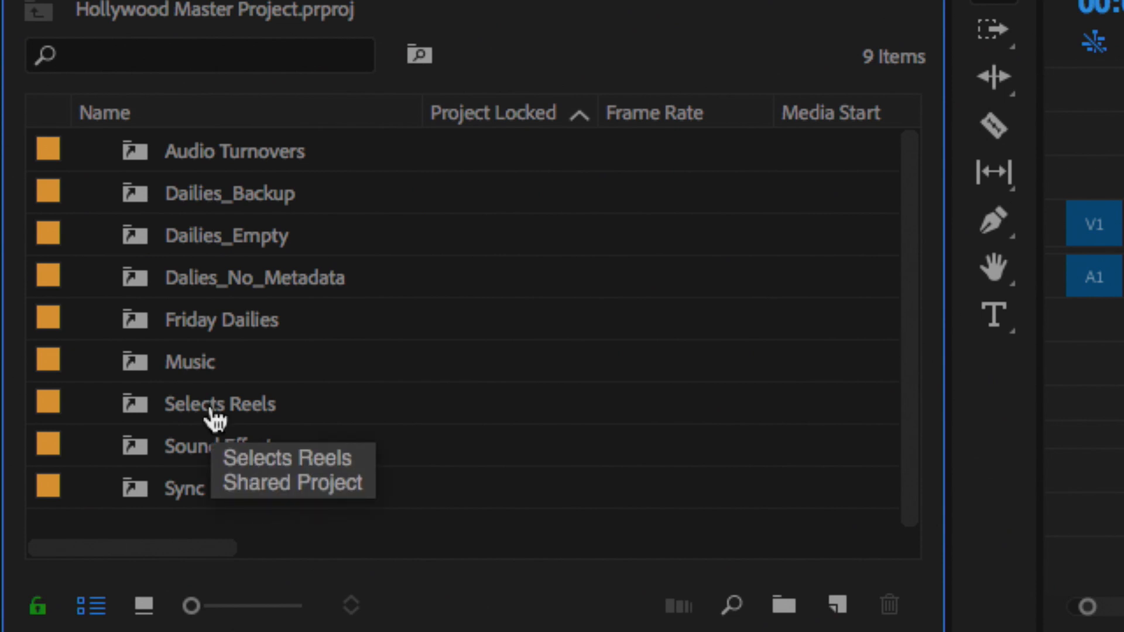
Step: Switch to Finder and move the Fall 2017 MAX window aside to uncover the Hollywood Master Project folder
{"action": "key", "text": "super+Tab"}
{"action": "key", "text": "super+Tab"}
{"action": "key", "text": "super+Tab"}
{"action": "key", "text": "super+Tab"}
{"action": "key", "text": "super+Tab"}
{"action": "key", "text": "super+Tab"}
{"action": "key", "text": "super+Tab"}
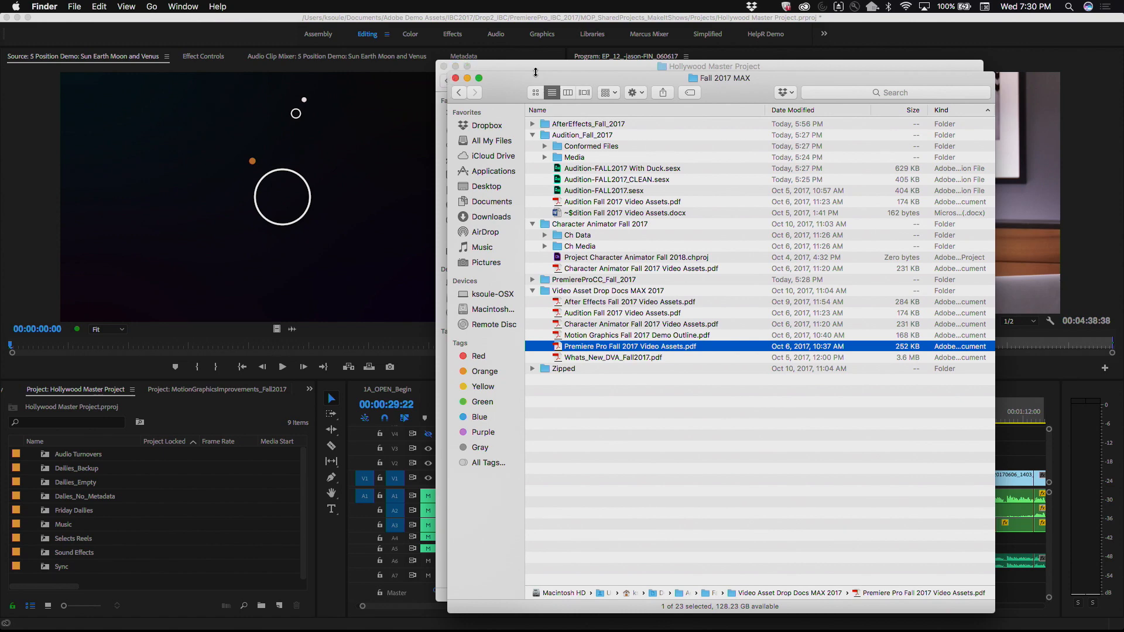
{"action": "left_click_drag", "start_coordinate": [528, 80], "coordinate": [1043, 189]}
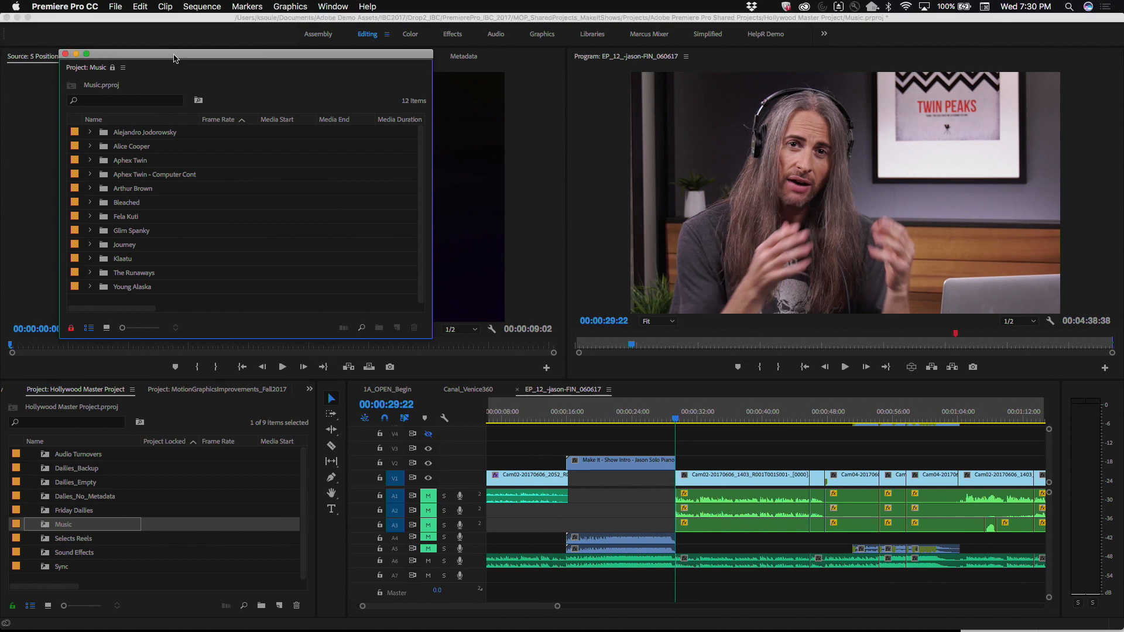
Step: Reposition the floating Music project panel and switch the Music project from read-only to writable
{"action": "left_click_drag", "start_coordinate": [172, 56], "coordinate": [344, 52]}
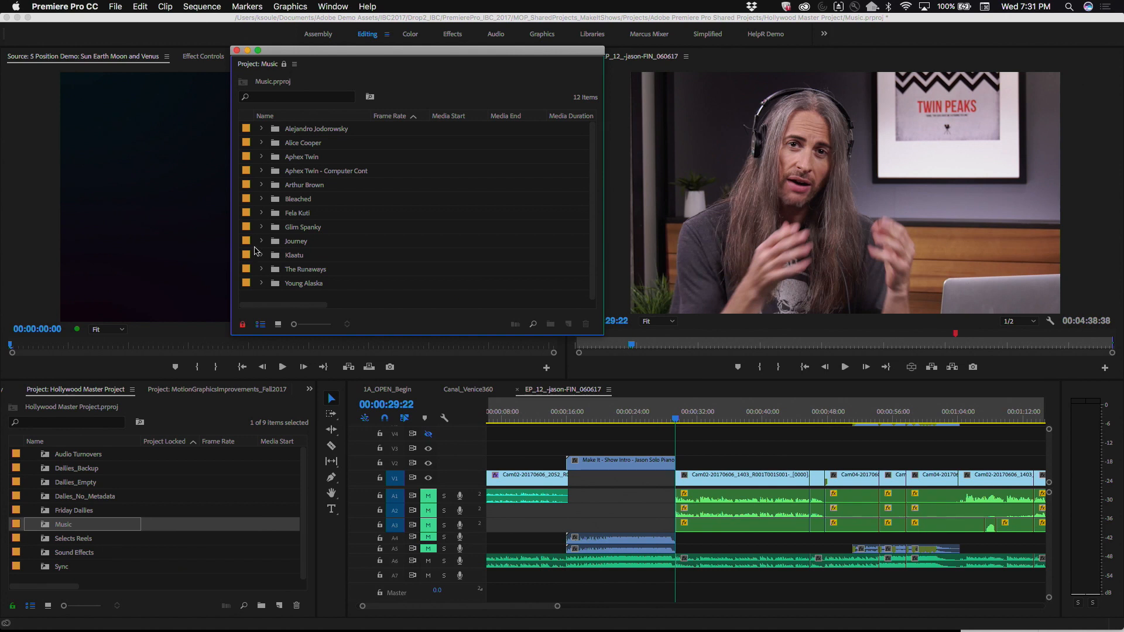
{"action": "left_click", "coordinate": [243, 325]}
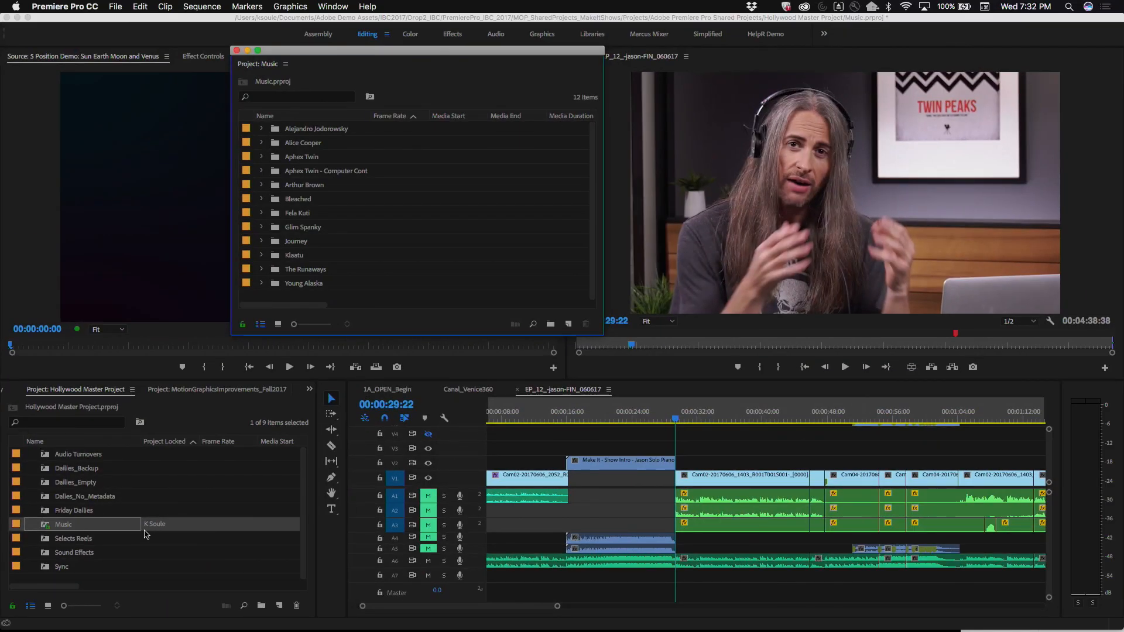
Step: Review the project locking and user name settings in the Collaboration preferences, leaving them without making changes
{"action": "left_click", "coordinate": [89, 6]}
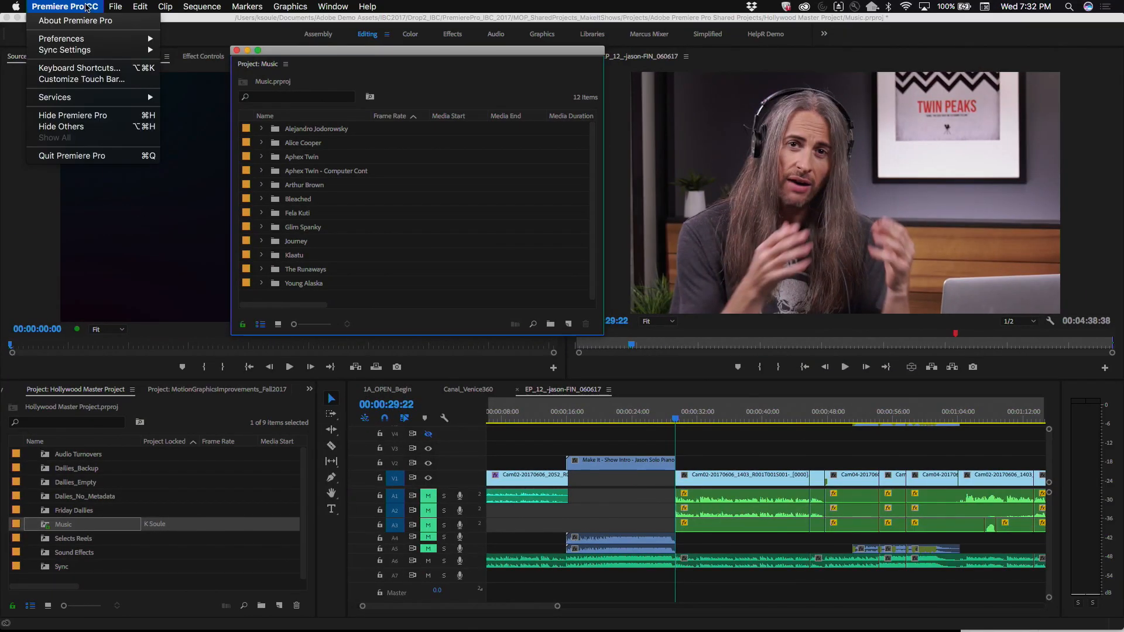
{"action": "mouse_move", "coordinate": [86, 39]}
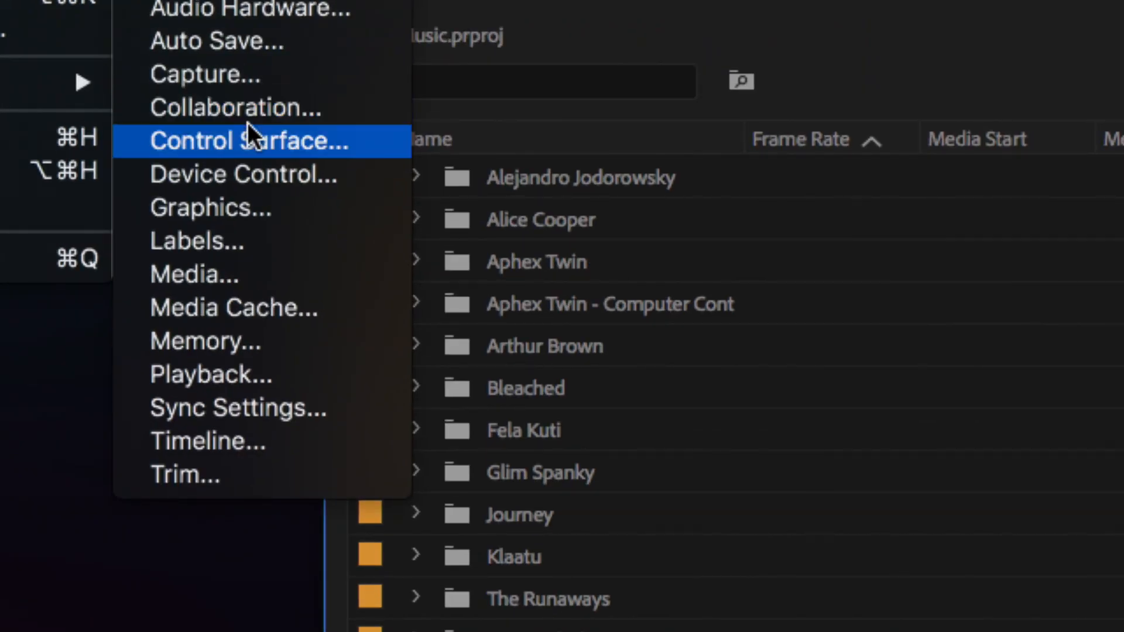
{"action": "left_click", "coordinate": [278, 114]}
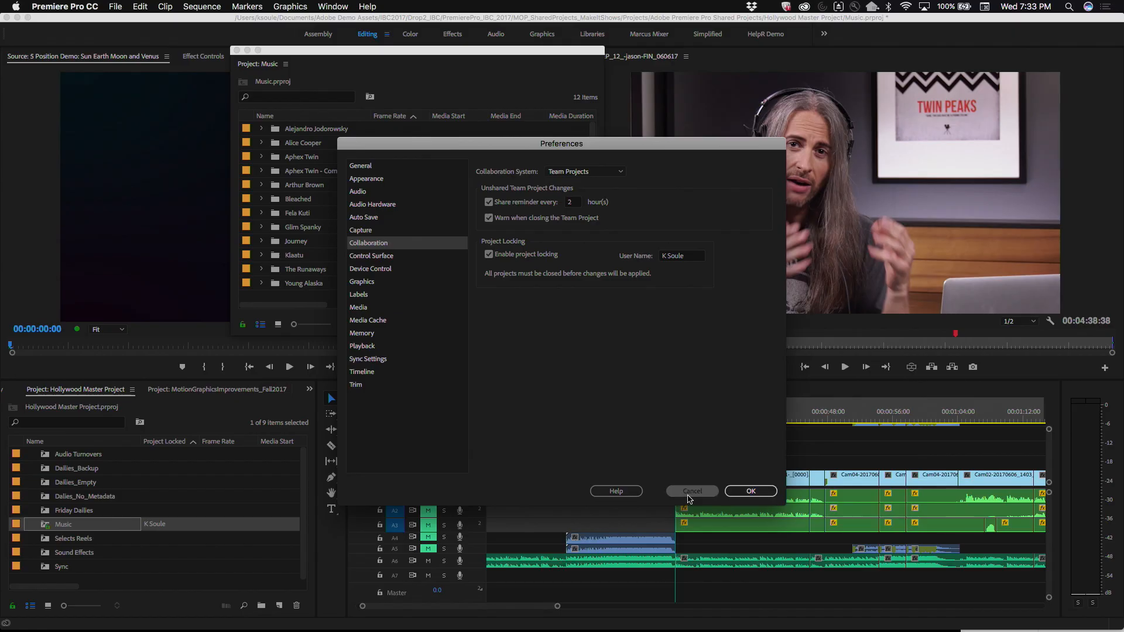
{"action": "left_click", "coordinate": [691, 491]}
Step: Open the Selects Reels shared project from the Hollywood Master Project and set it to read-only
{"action": "left_click", "coordinate": [136, 501]}
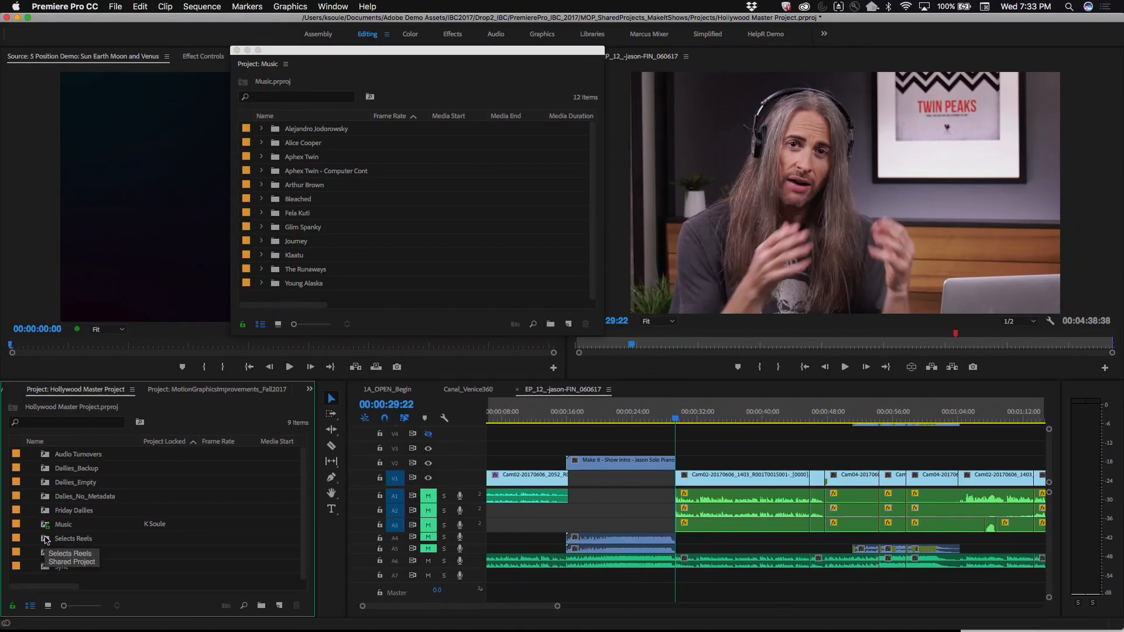
{"action": "double_click", "coordinate": [46, 541]}
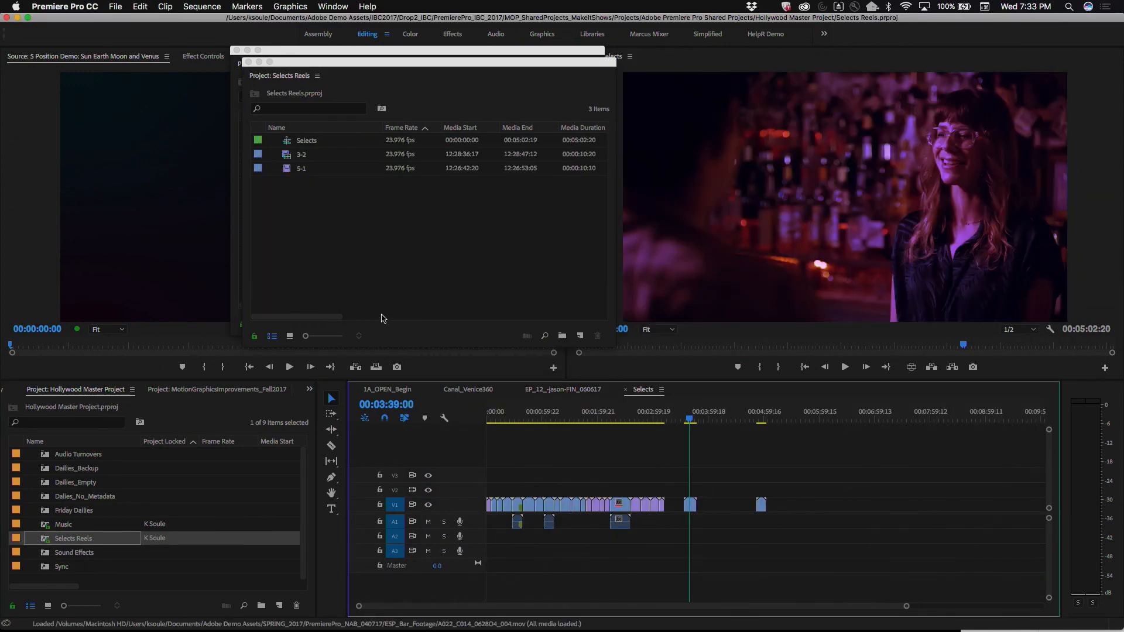
{"action": "left_click", "coordinate": [254, 338]}
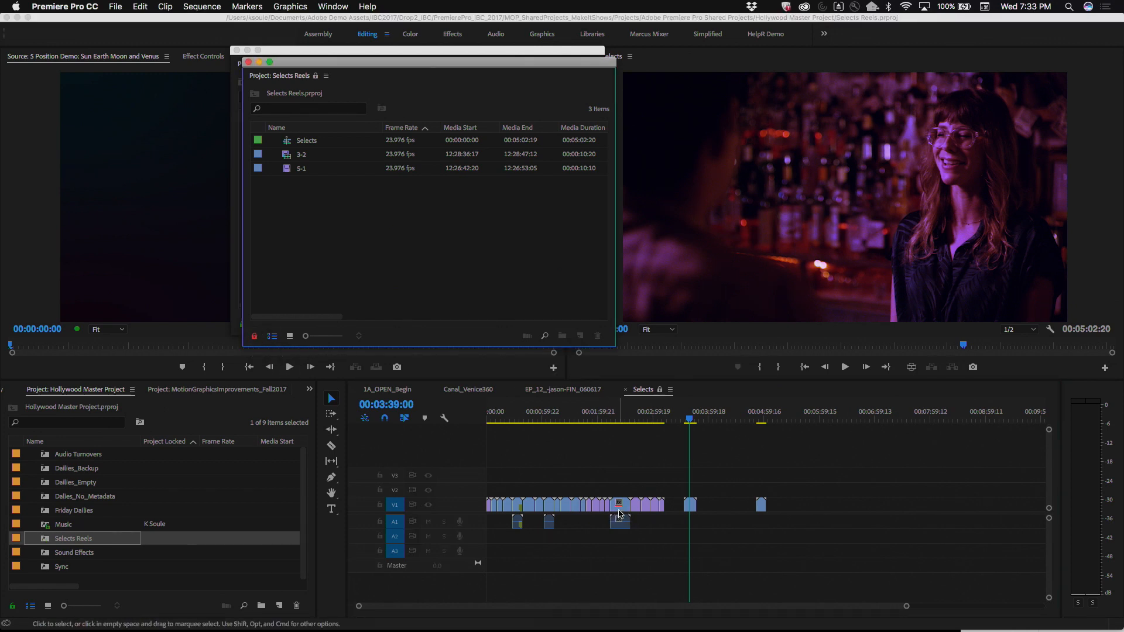
Step: Scrub through the read-only Selects sequence to 00:01:41:22 and try to move a V1 clip to another track
{"action": "mouse_move", "coordinate": [619, 514]}
{"action": "left_mouse_down"}
{"action": "mouse_move", "coordinate": [632, 480]}
{"action": "mouse_move", "coordinate": [622, 514]}
{"action": "left_mouse_up"}
{"action": "mouse_move", "coordinate": [527, 416]}
{"action": "left_mouse_down"}
{"action": "mouse_move", "coordinate": [506, 417]}
{"action": "mouse_move", "coordinate": [518, 413]}
{"action": "left_mouse_up"}
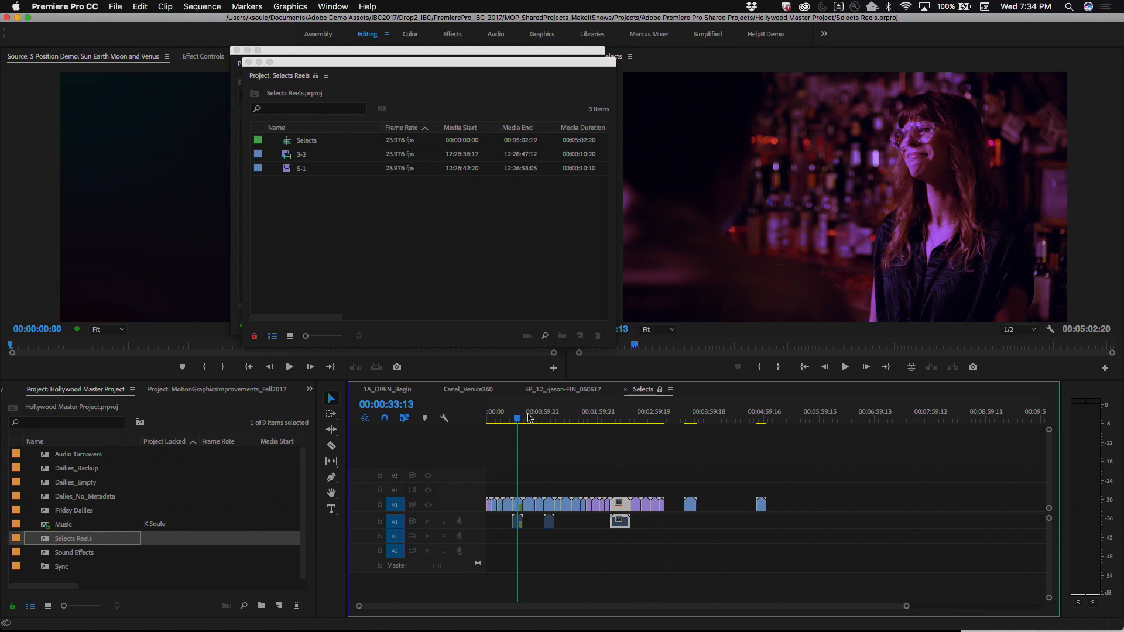
{"action": "left_click_drag", "start_coordinate": [539, 423], "coordinate": [580, 423]}
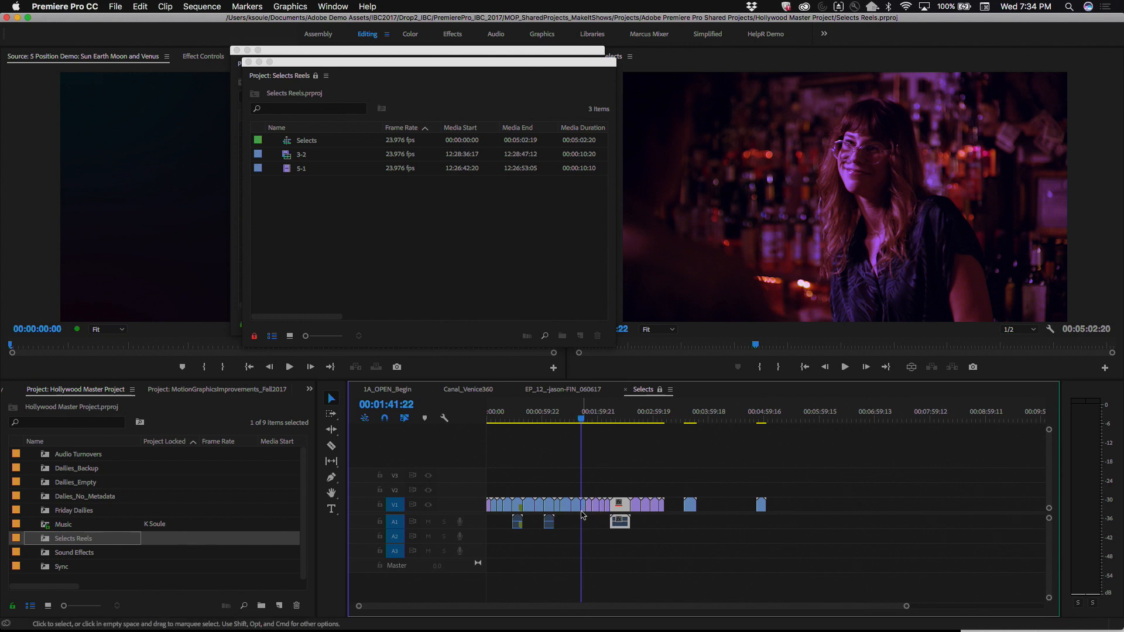
{"action": "left_click_drag", "start_coordinate": [584, 506], "coordinate": [648, 478]}
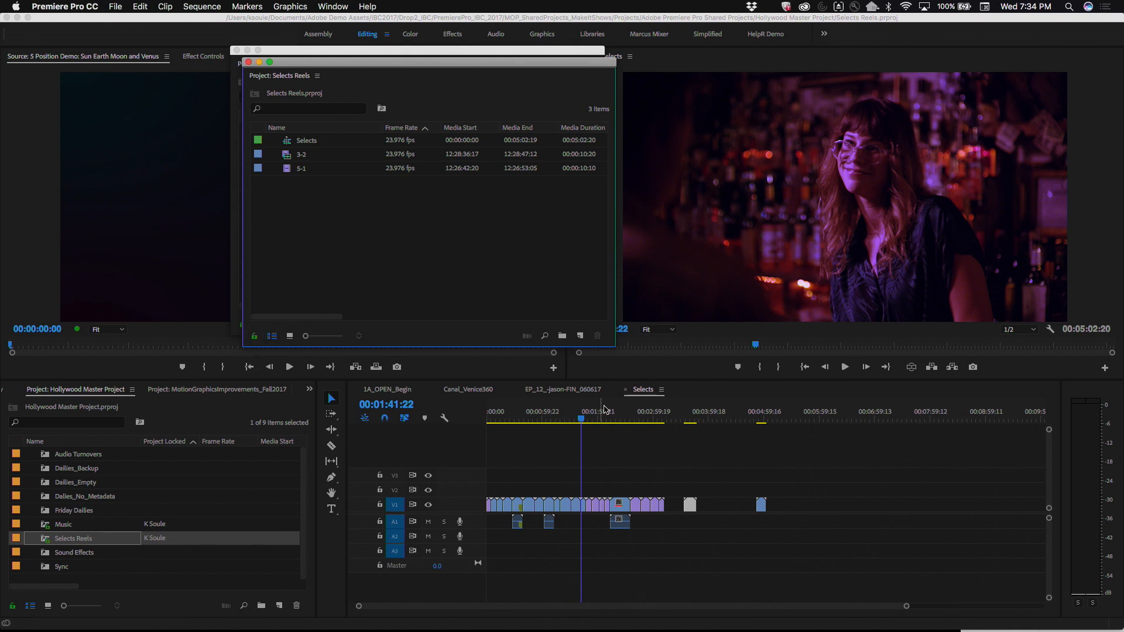
Step: Move the clip just before the playhead in the Selects sequence from V1 to V3, further along the timeline
{"action": "left_click_drag", "start_coordinate": [576, 510], "coordinate": [625, 476]}
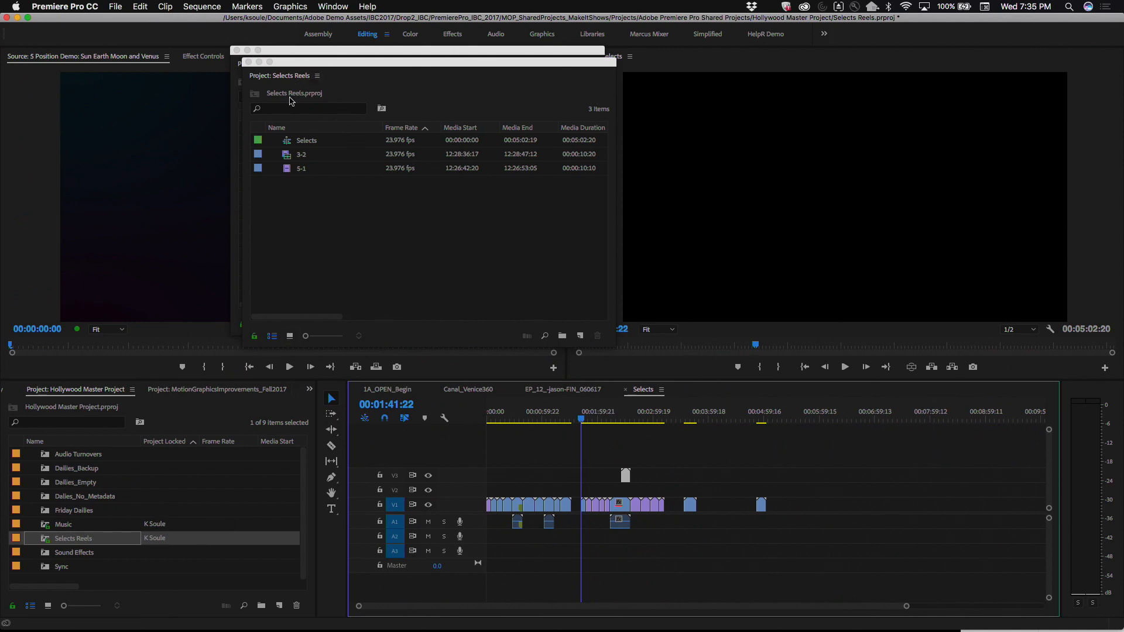
{"action": "left_click_drag", "start_coordinate": [309, 77], "coordinate": [331, 78]}
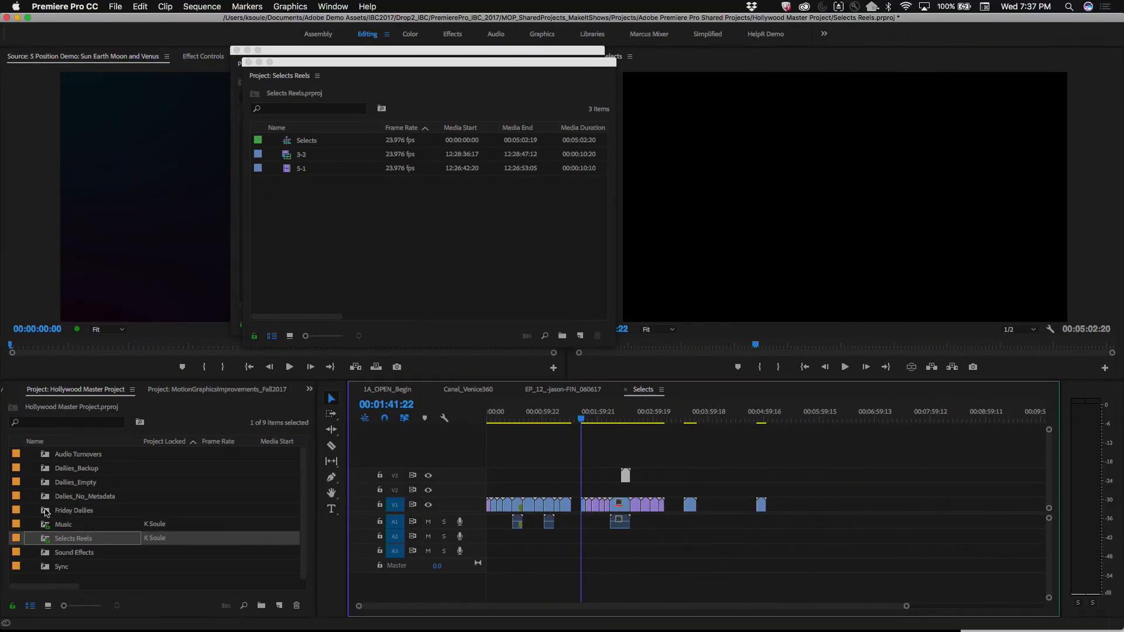
Step: Open and close the Friday Dailies shared project, and open Dailies_Backup with its panel moved clear of Selects Reels
{"action": "double_click", "coordinate": [46, 512]}
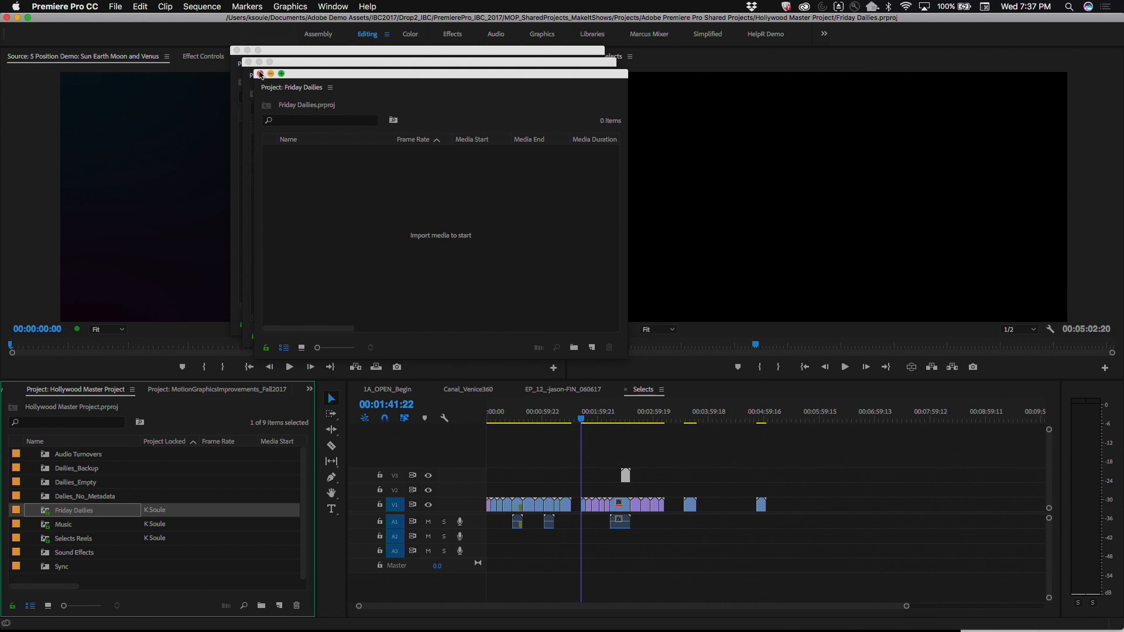
{"action": "left_click", "coordinate": [259, 74]}
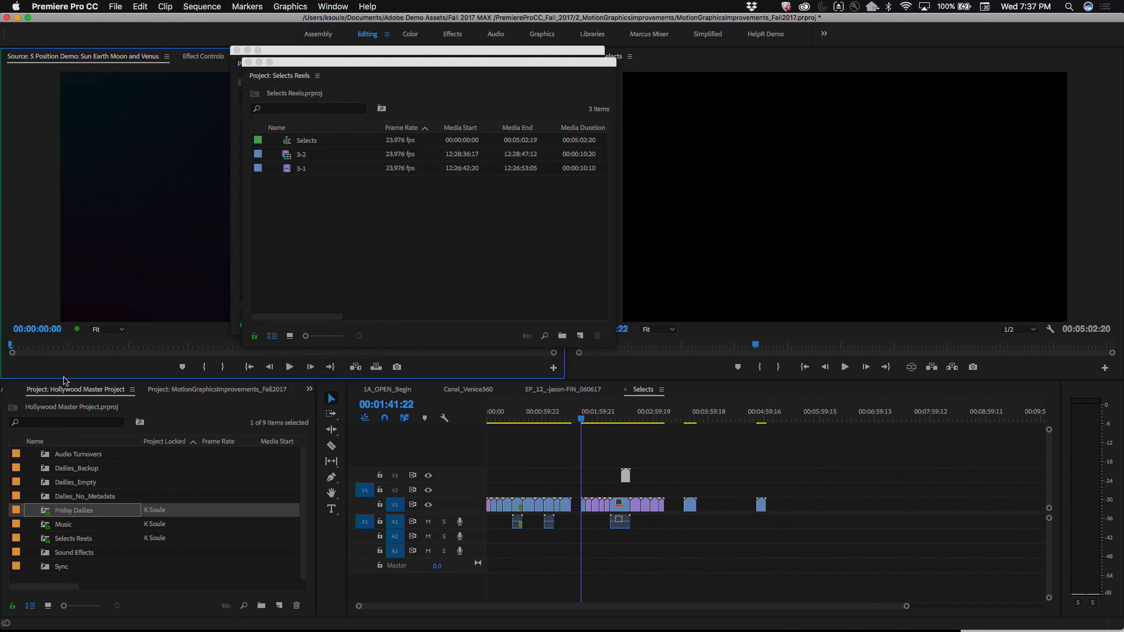
{"action": "double_click", "coordinate": [46, 469]}
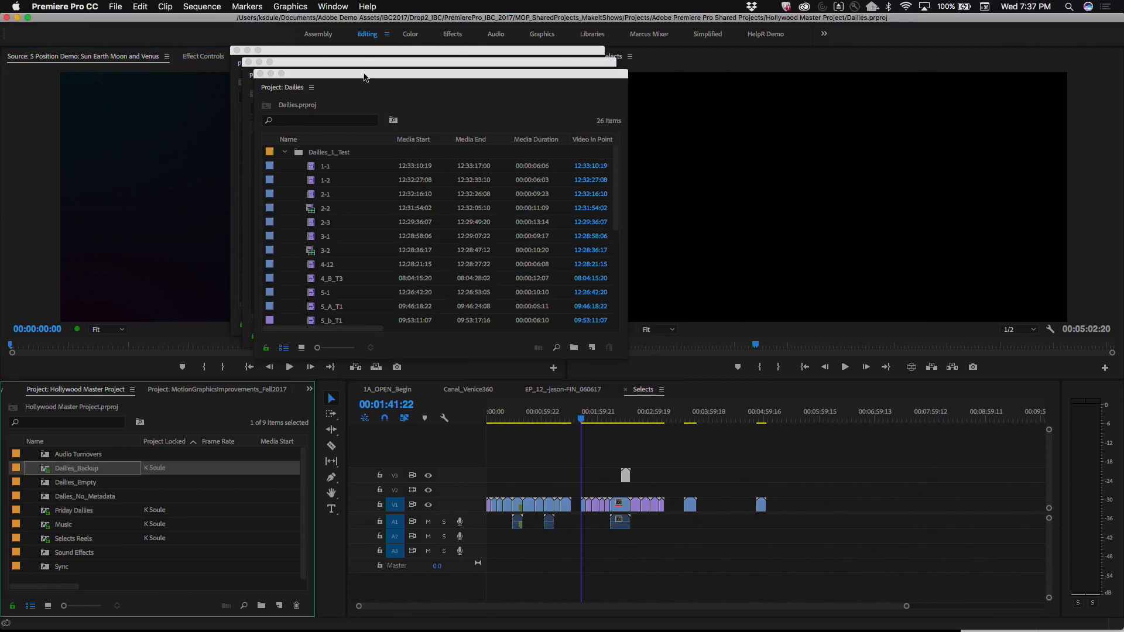
{"action": "left_click_drag", "start_coordinate": [364, 78], "coordinate": [214, 7]}
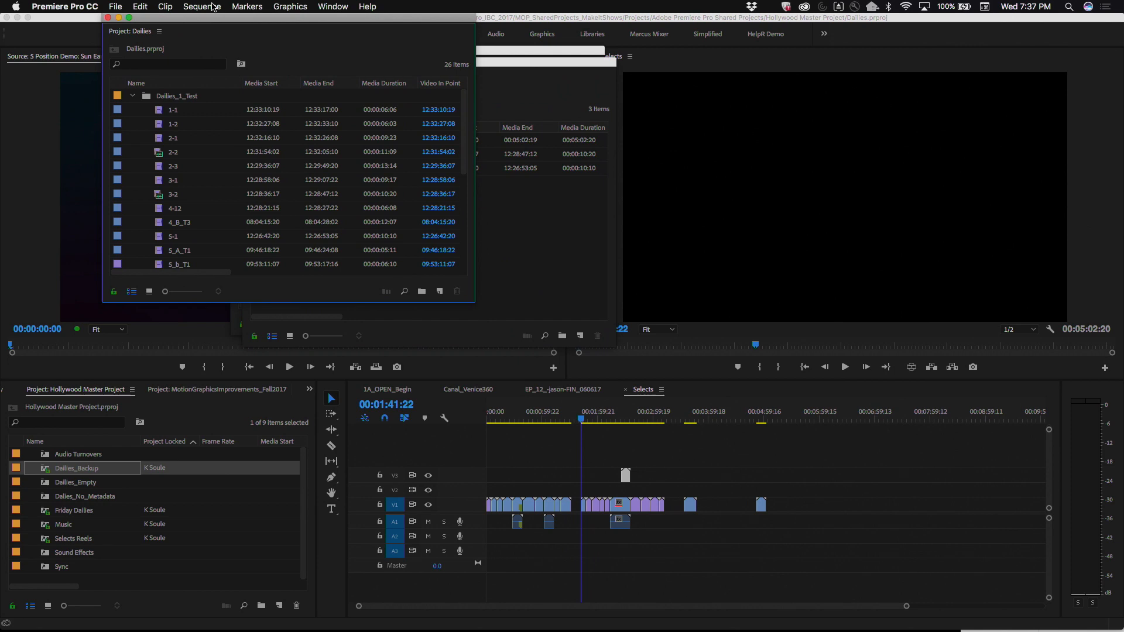
Step: Add clip 3-1 from the Dailies project to V1 after the last clip of the Selects sequence
{"action": "left_click", "coordinate": [161, 180]}
{"action": "left_click_drag", "start_coordinate": [726, 412], "coordinate": [804, 507]}
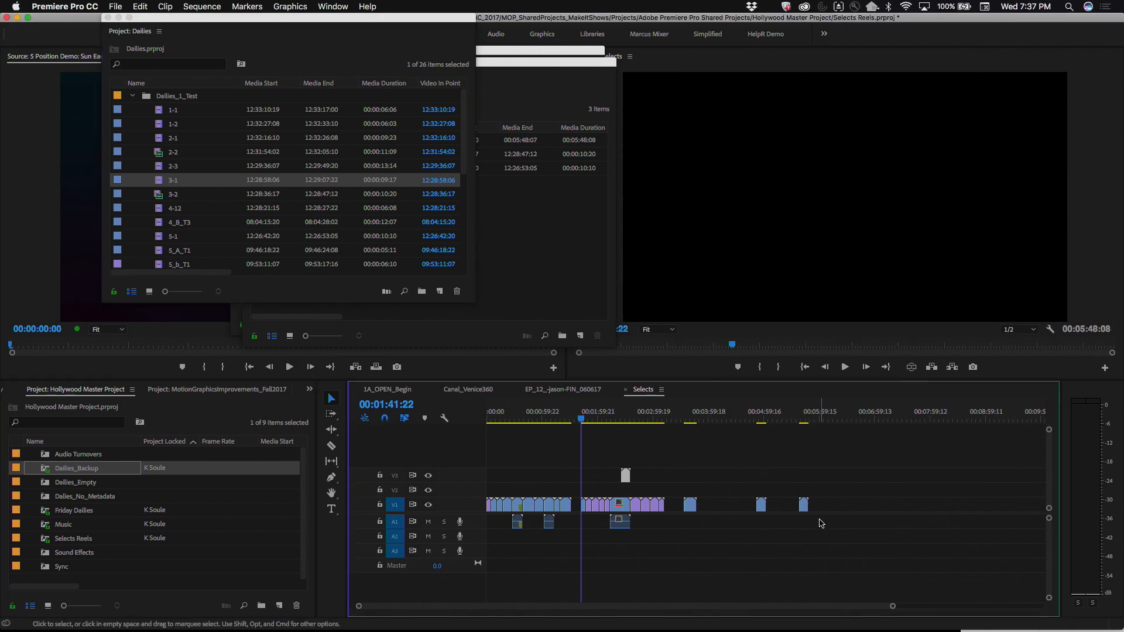
Step: Bring the Selects Reels project forward and review the Automatically Hide Dependent Clips option in the Media preferences without changing it
{"action": "left_click", "coordinate": [582, 261]}
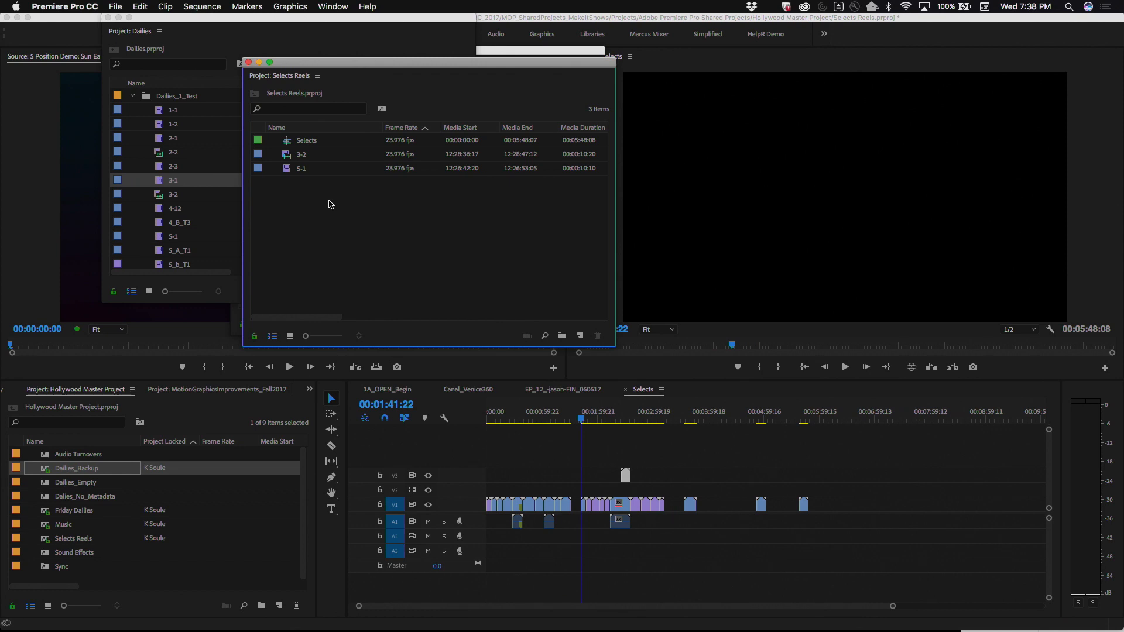
{"action": "right_click", "coordinate": [314, 244]}
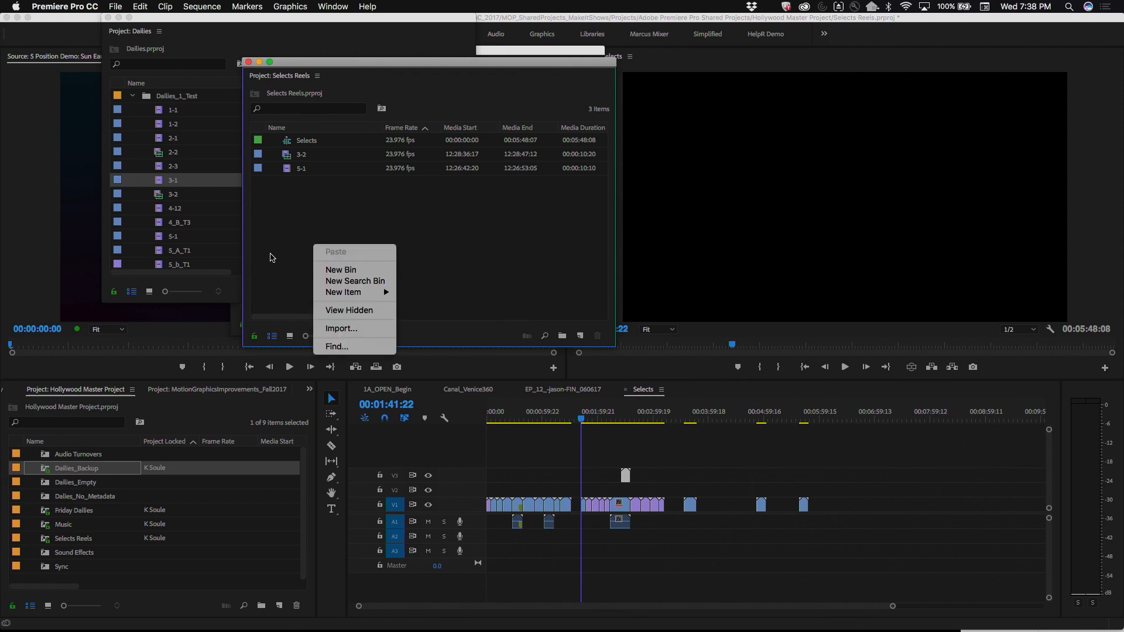
{"action": "left_click", "coordinate": [78, 5]}
{"action": "left_click", "coordinate": [77, 5]}
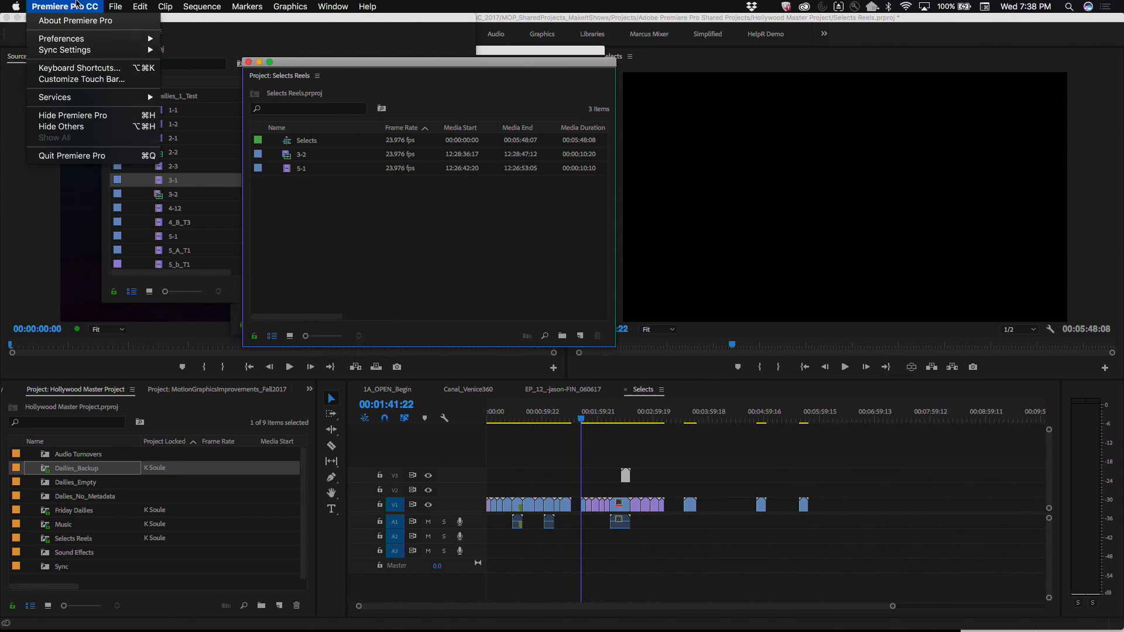
{"action": "mouse_move", "coordinate": [78, 38]}
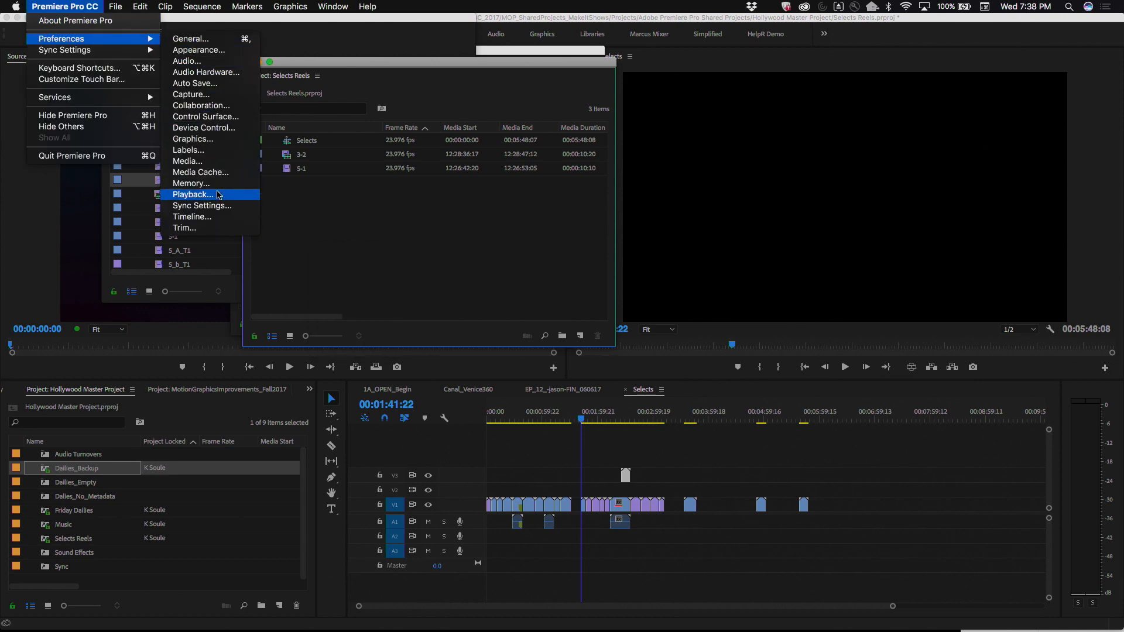
{"action": "left_click", "coordinate": [205, 166]}
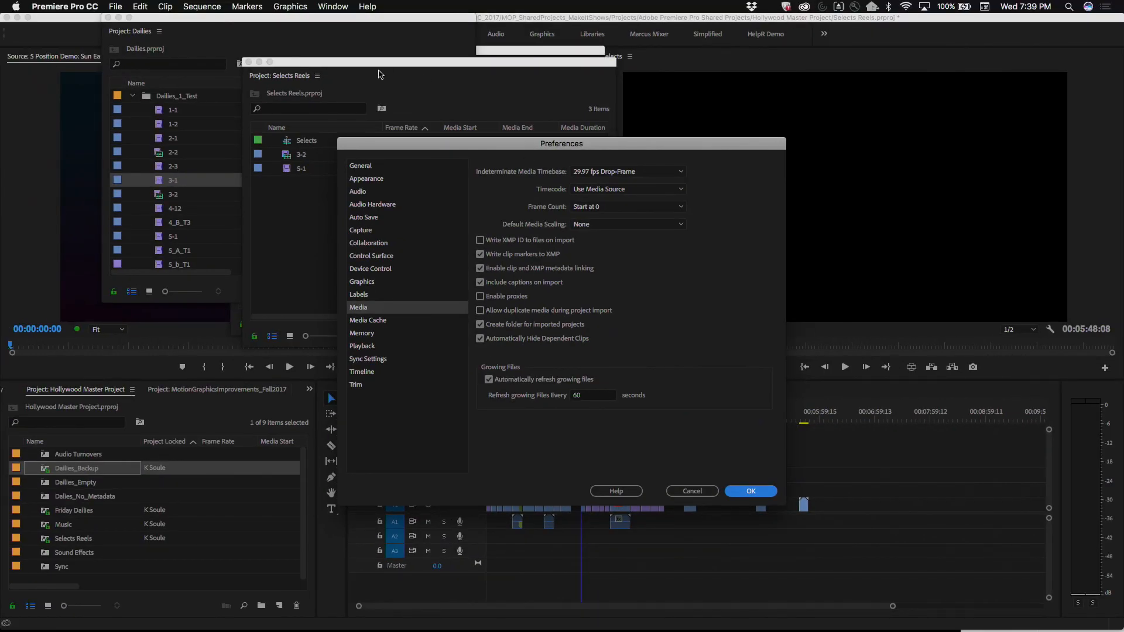
{"action": "left_click", "coordinate": [693, 491]}
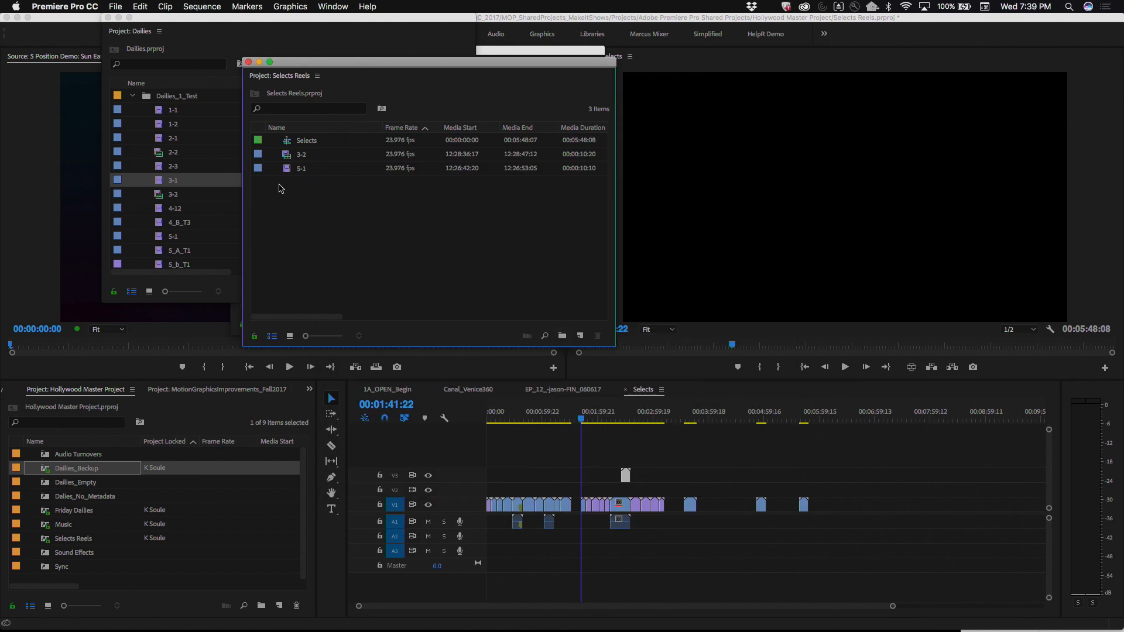
Step: Turn on View Hidden in the Selects Reels project, look through the full clip list, and turn View Hidden off
{"action": "left_click", "coordinate": [289, 144]}
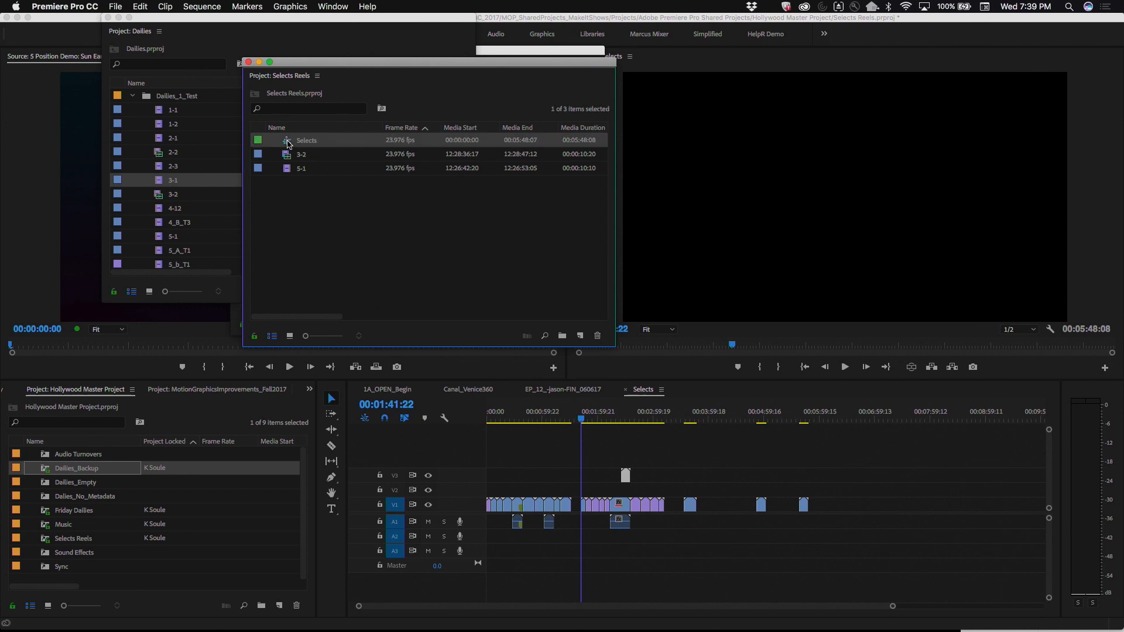
{"action": "right_click", "coordinate": [303, 238]}
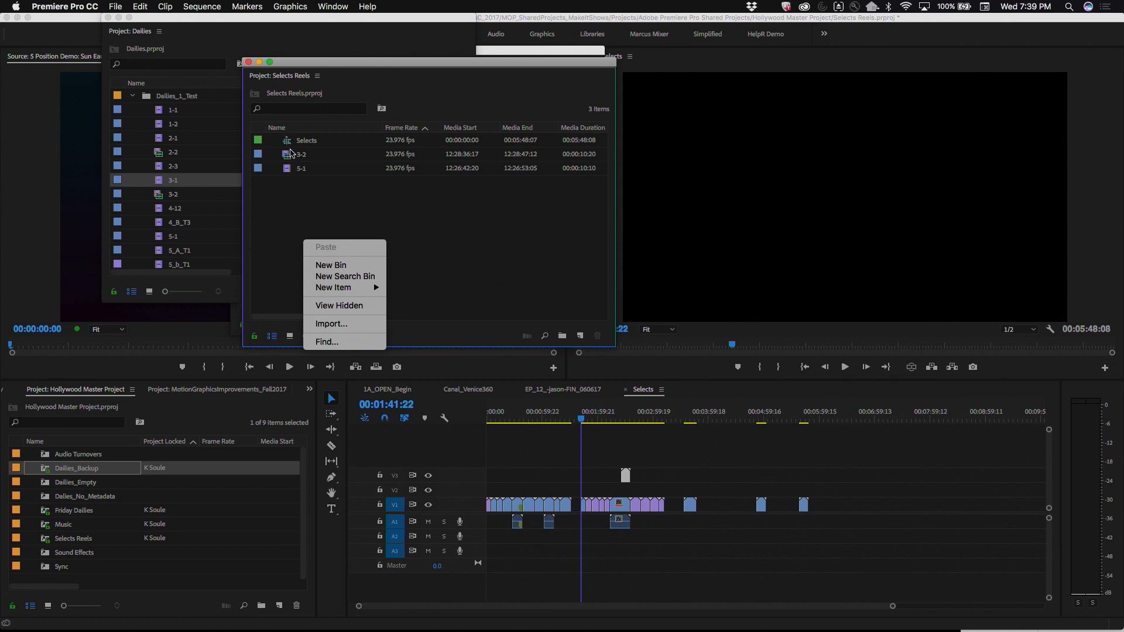
{"action": "left_click", "coordinate": [331, 305]}
{"action": "scroll", "coordinate": [342, 289], "scroll_direction": "down", "scroll_amount": 5}
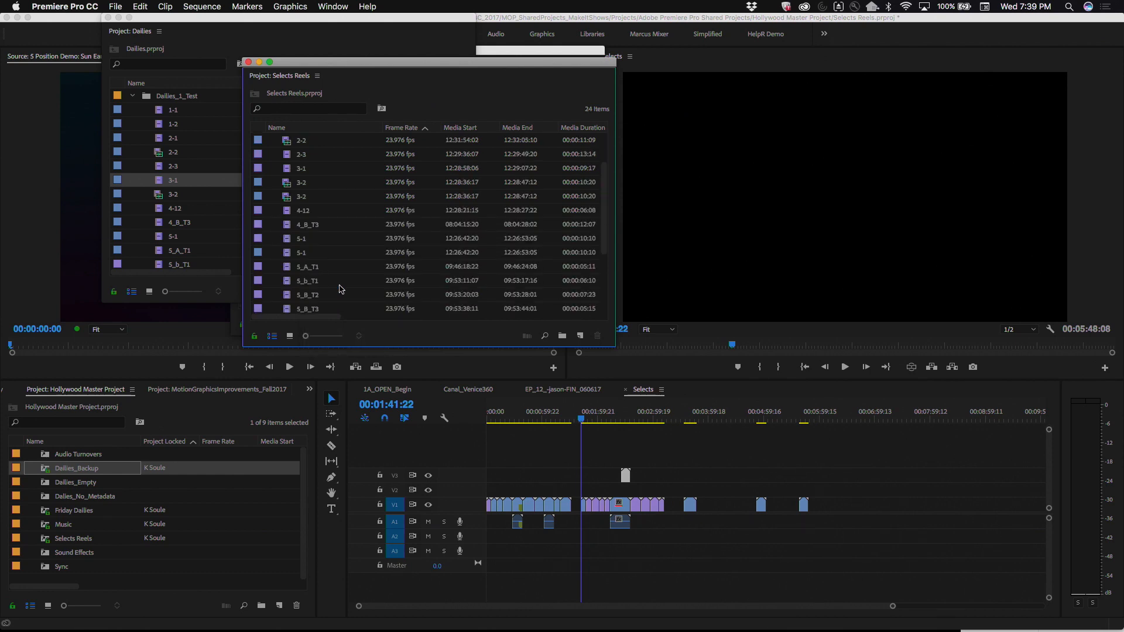
{"action": "scroll", "coordinate": [341, 289], "scroll_direction": "up", "scroll_amount": 5}
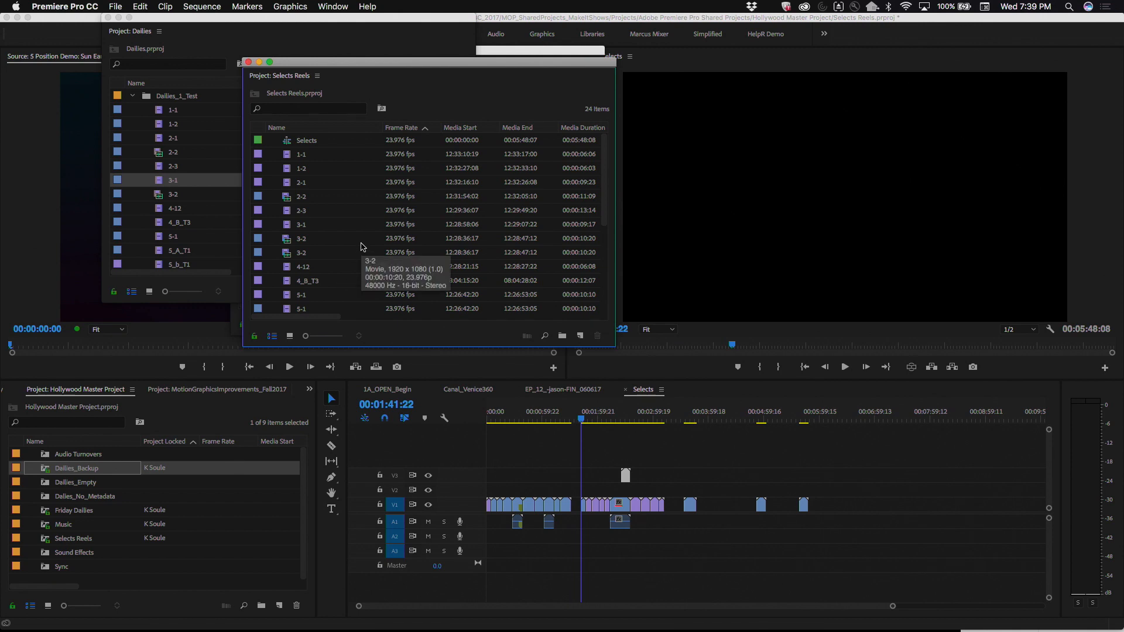
{"action": "scroll", "coordinate": [361, 246], "scroll_direction": "down", "scroll_amount": 5}
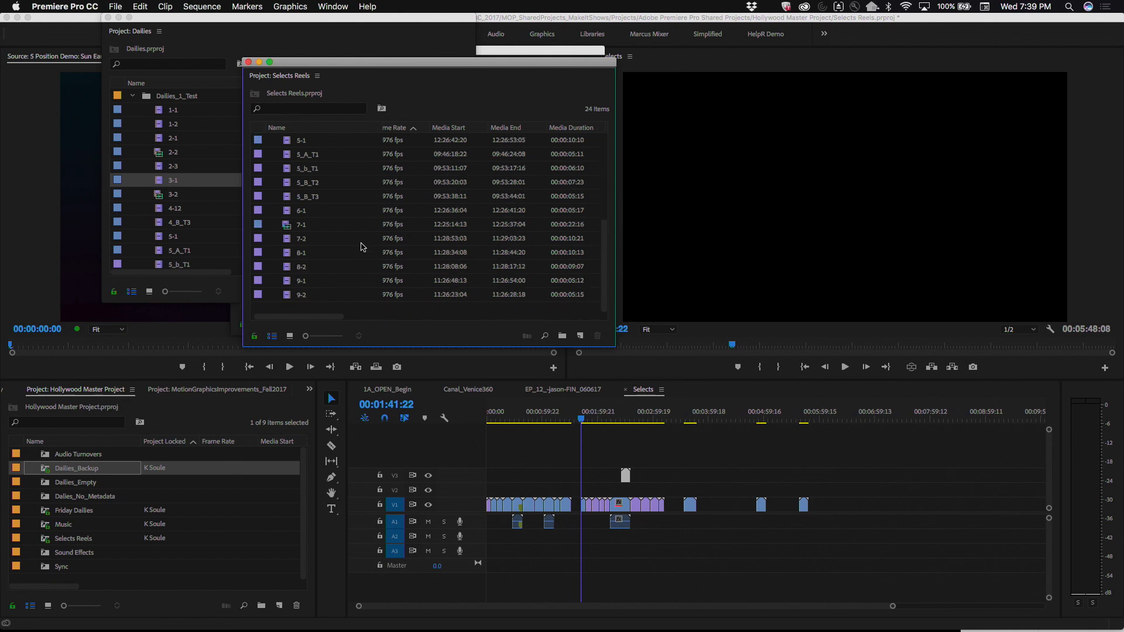
{"action": "right_click", "coordinate": [369, 310]}
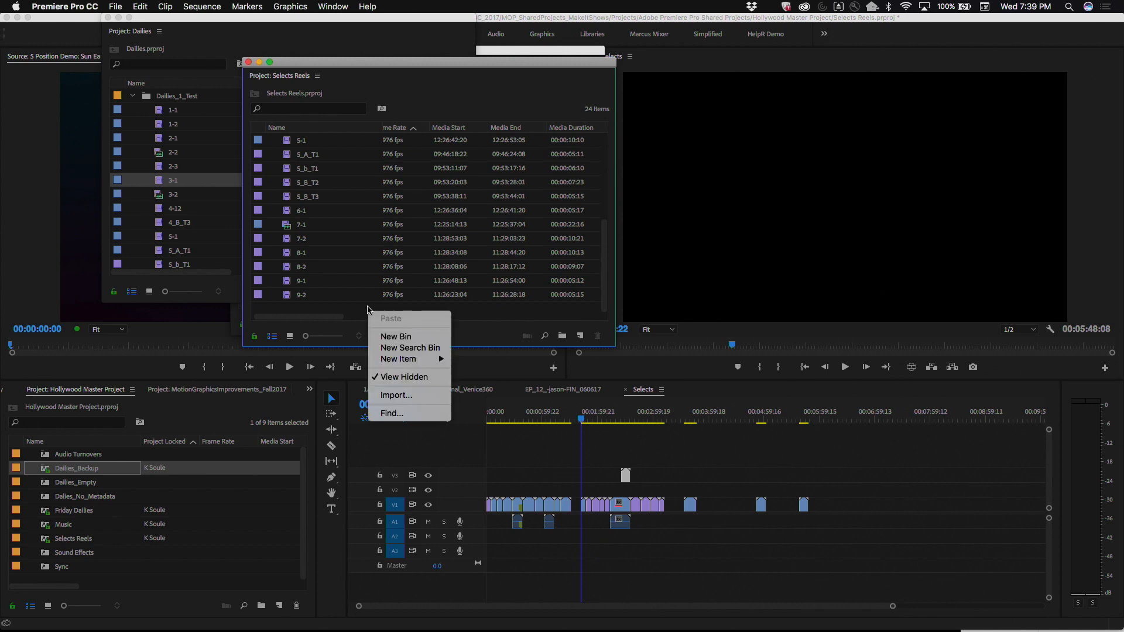
{"action": "left_click", "coordinate": [401, 378]}
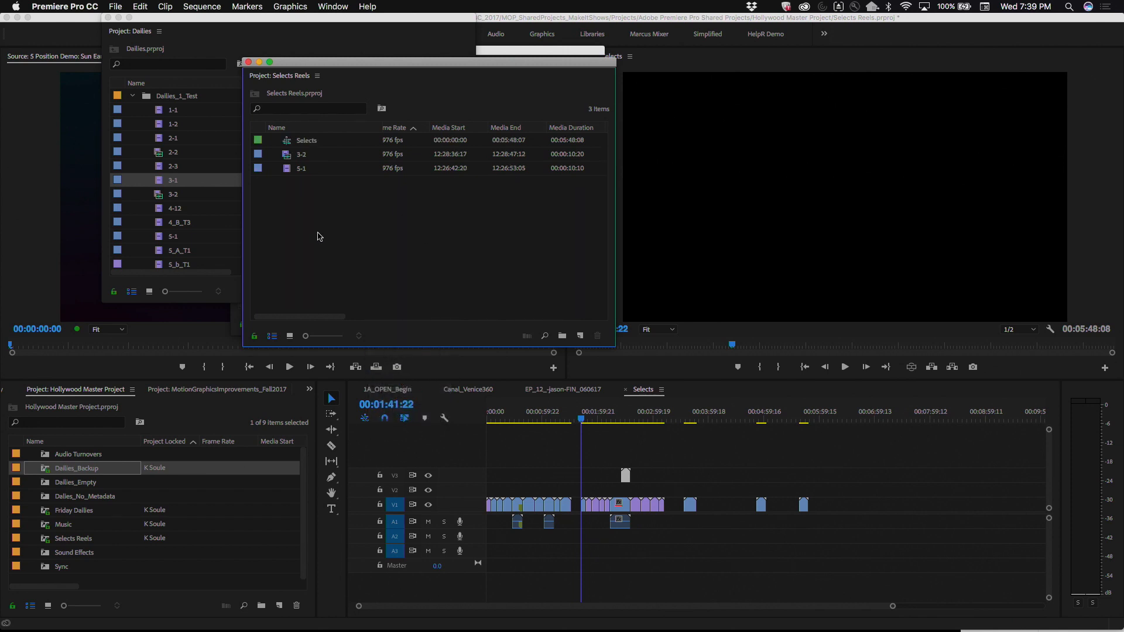
Step: Hide clips 3-2 and 5-1 in the Selects Reels project
{"action": "left_click_drag", "start_coordinate": [301, 189], "coordinate": [286, 157]}
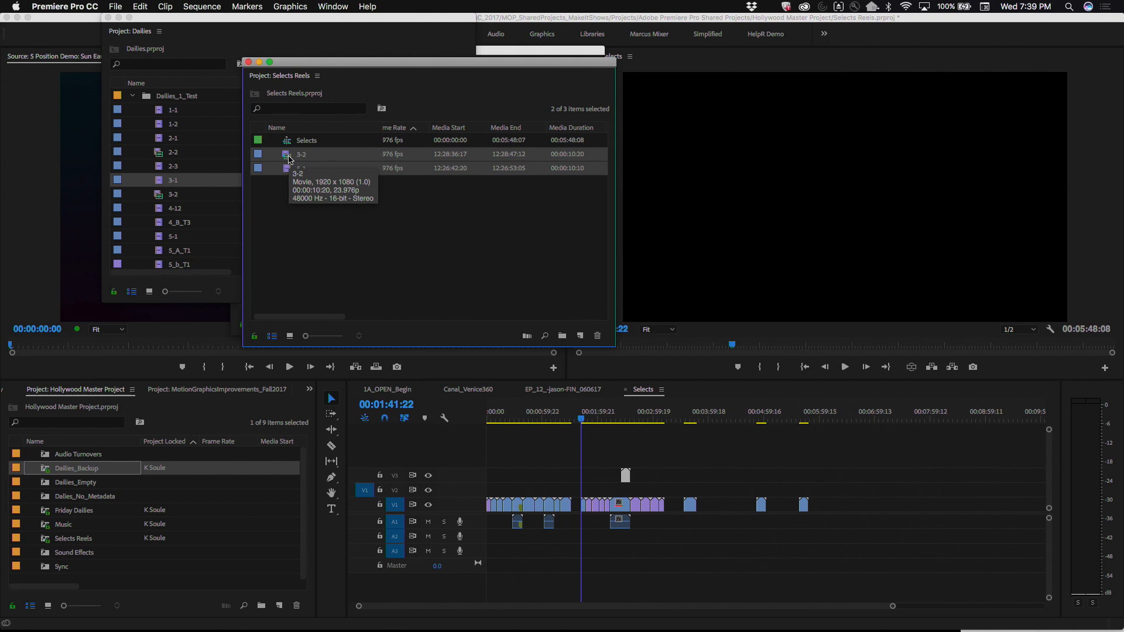
{"action": "right_click", "coordinate": [289, 159]}
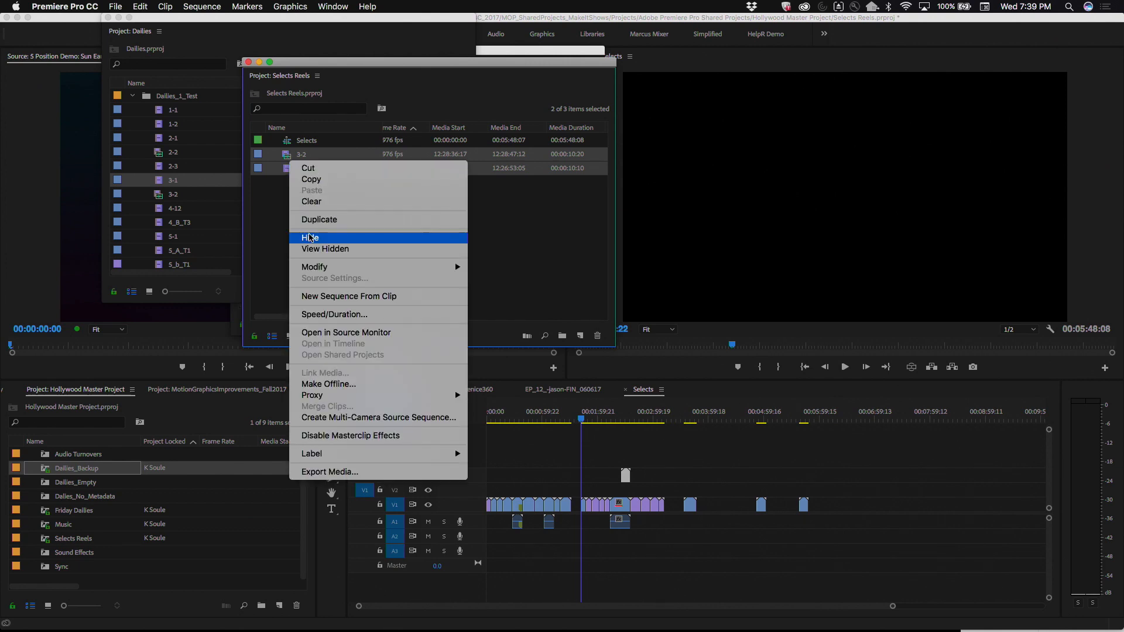
{"action": "left_click", "coordinate": [310, 237]}
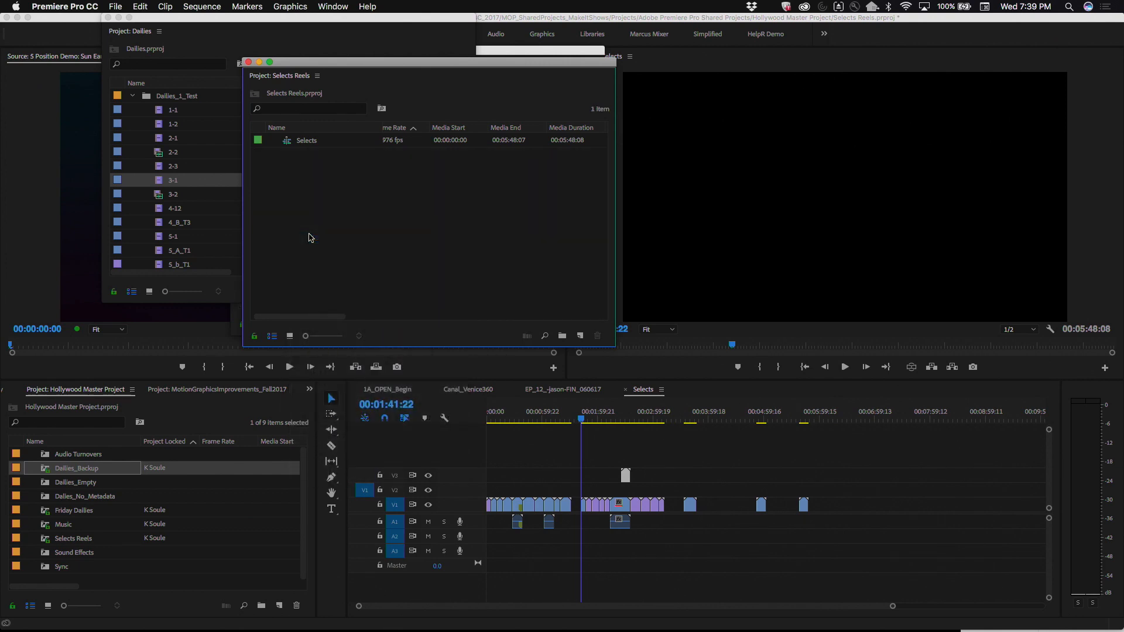
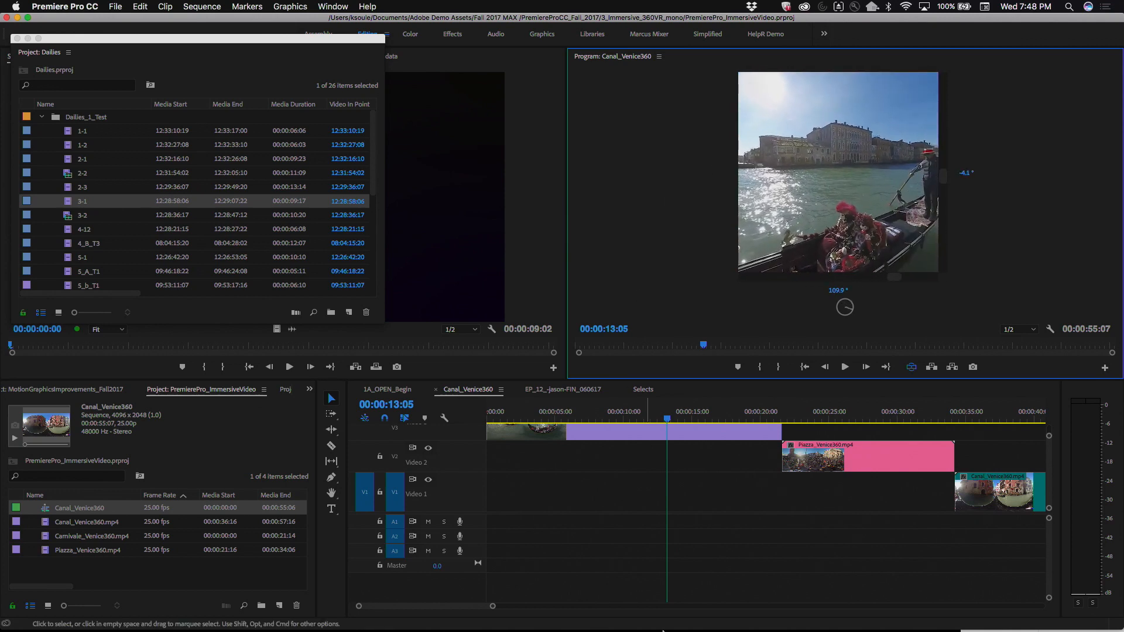
Step: Switch to the headset editing demo, play Sequence for Ambi Tour, and scrub David's Edit from the timeline shown inside the headset
{"action": "mouse_move", "coordinate": [662, 631]}
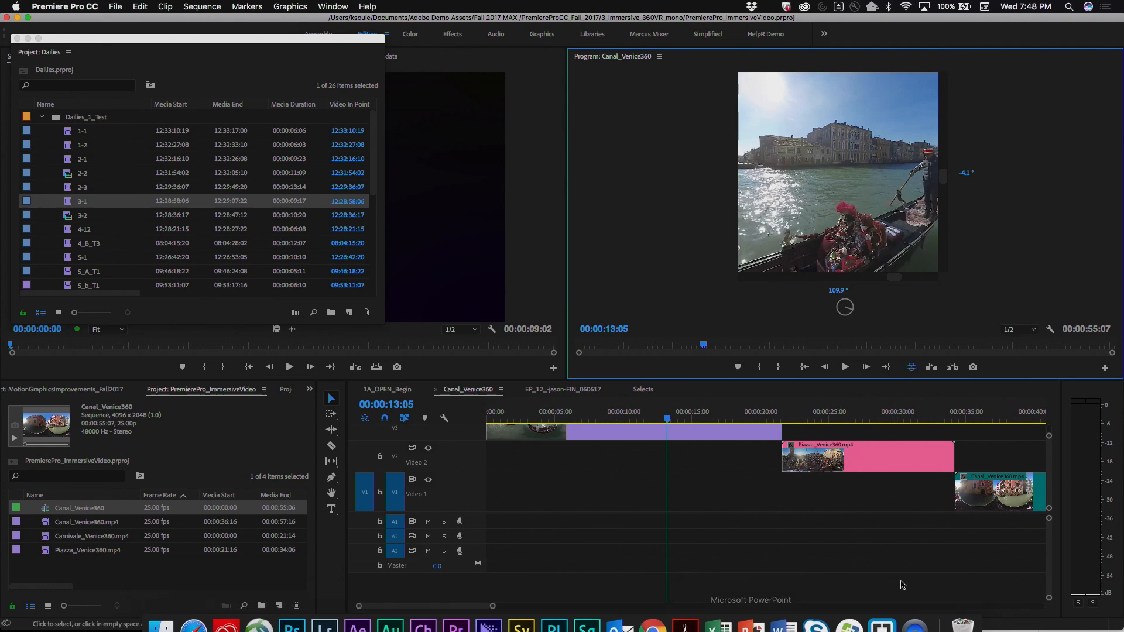
{"action": "left_click", "coordinate": [916, 613]}
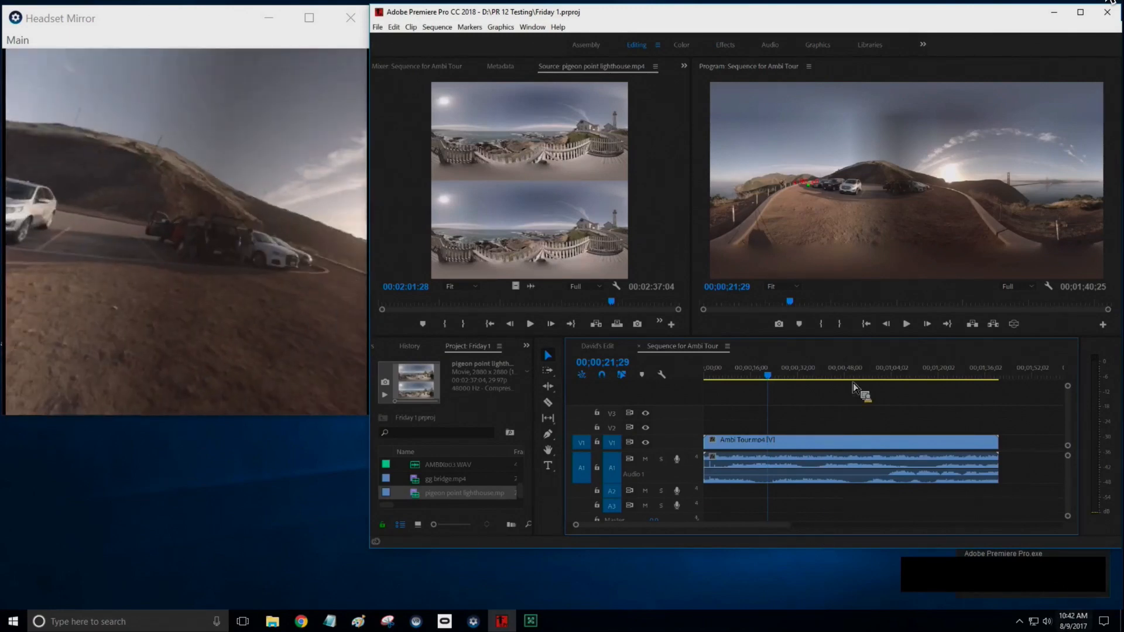
{"action": "left_click_drag", "start_coordinate": [792, 376], "coordinate": [811, 376]}
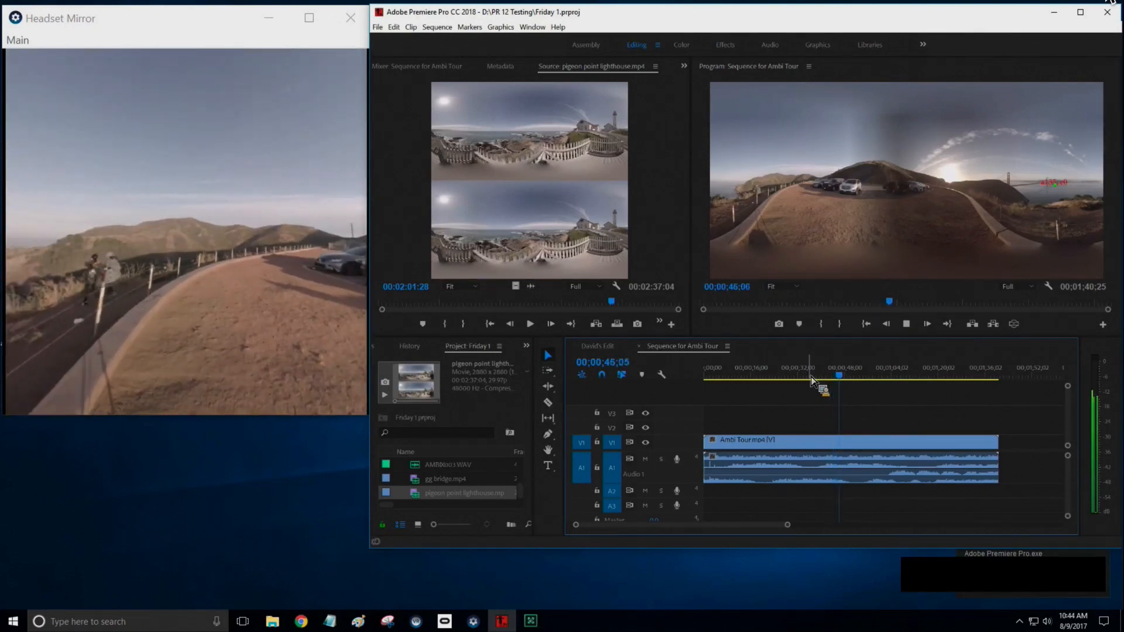
{"action": "key", "text": "space"}
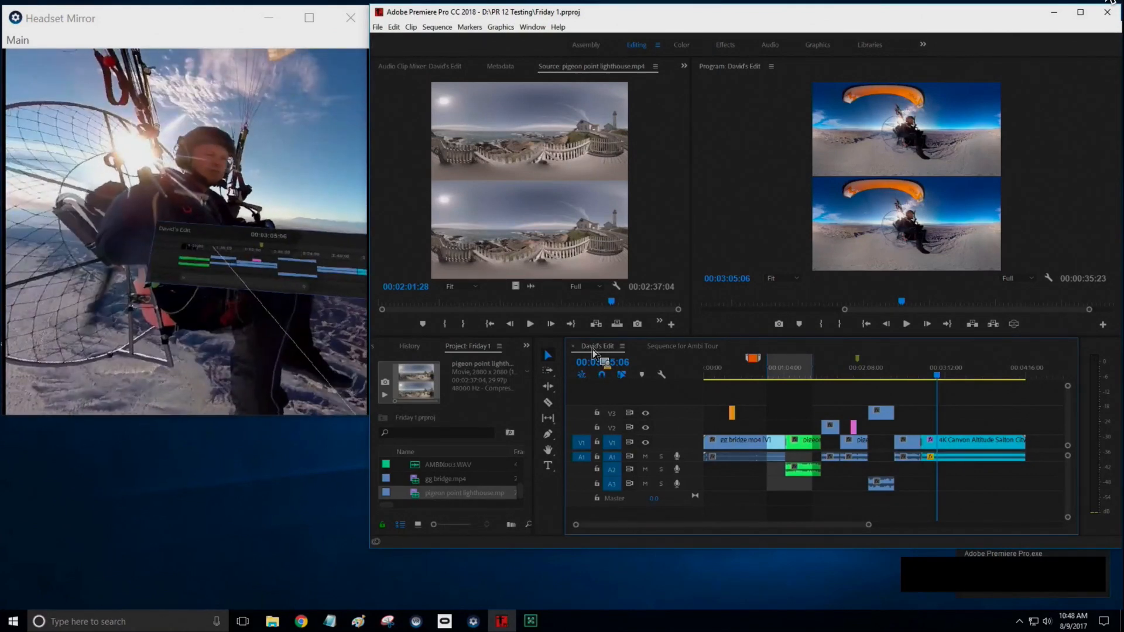
{"action": "left_click", "coordinate": [209, 248]}
{"action": "left_click_drag", "start_coordinate": [206, 250], "coordinate": [205, 250]}
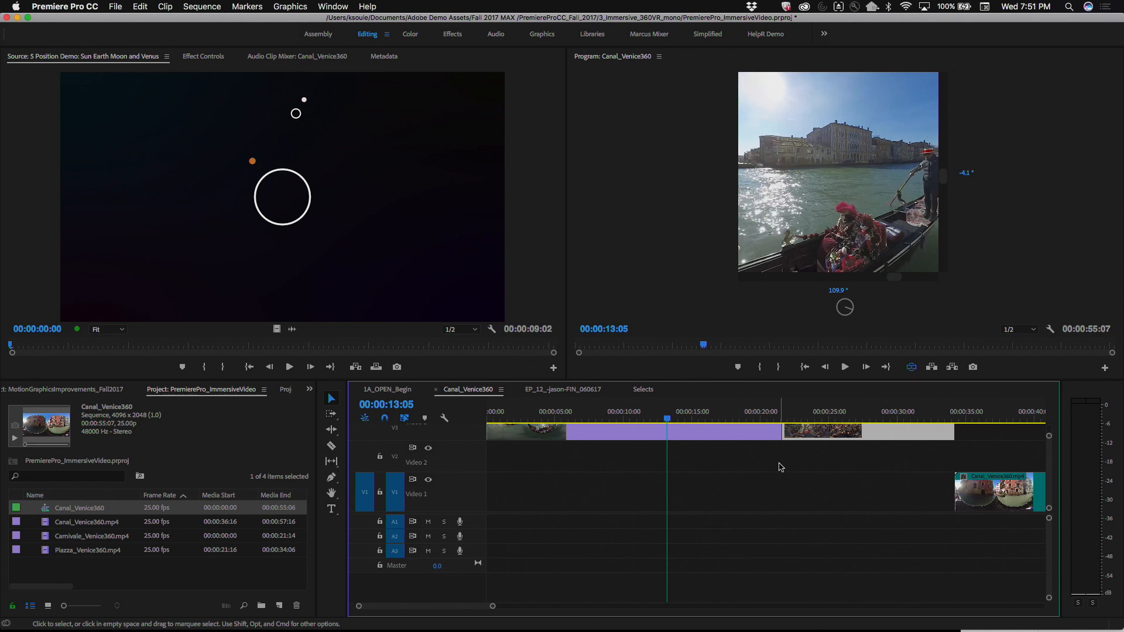
Step: Search the effects for "immer" and look through the Immersive Video effects and transitions
{"action": "scroll", "coordinate": [779, 466], "scroll_direction": "up", "scroll_amount": 3}
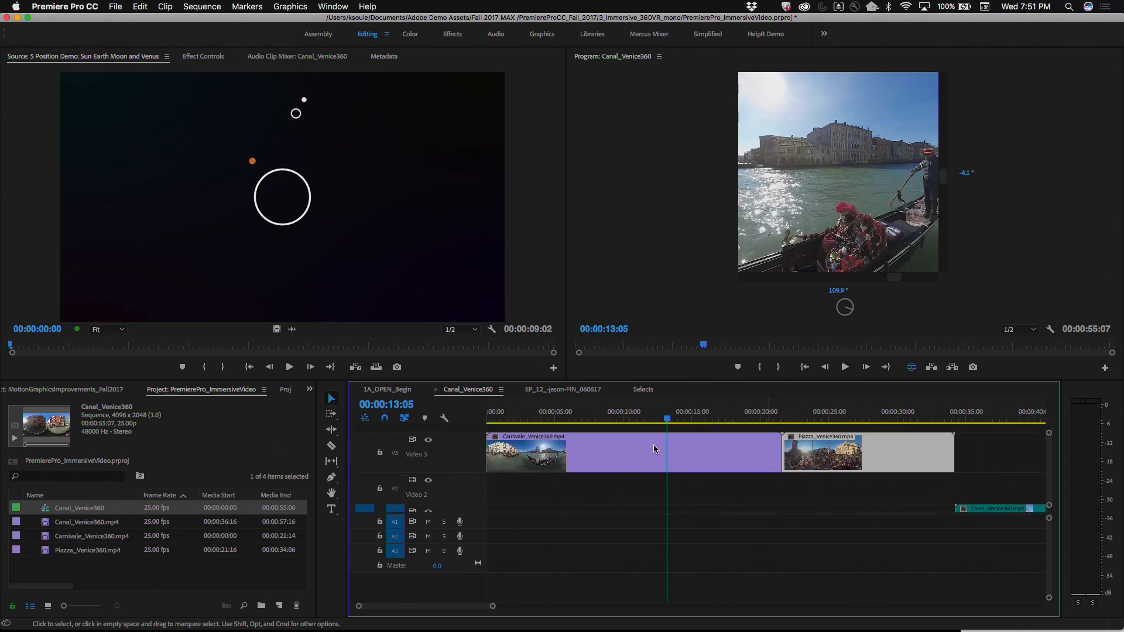
{"action": "left_click", "coordinate": [309, 390]}
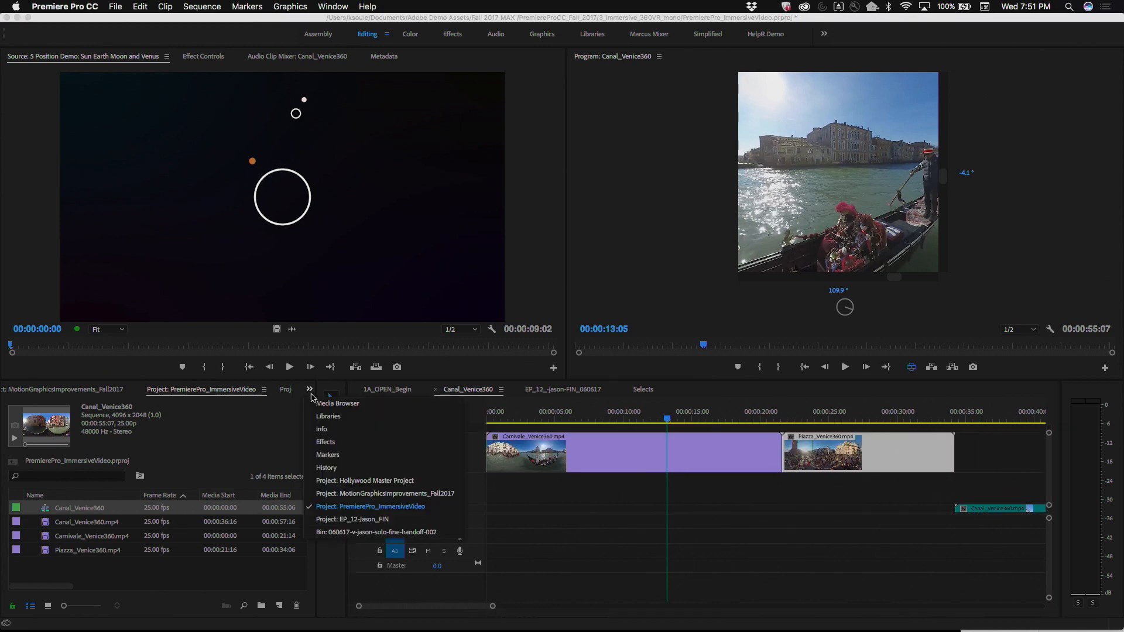
{"action": "left_click", "coordinate": [326, 443]}
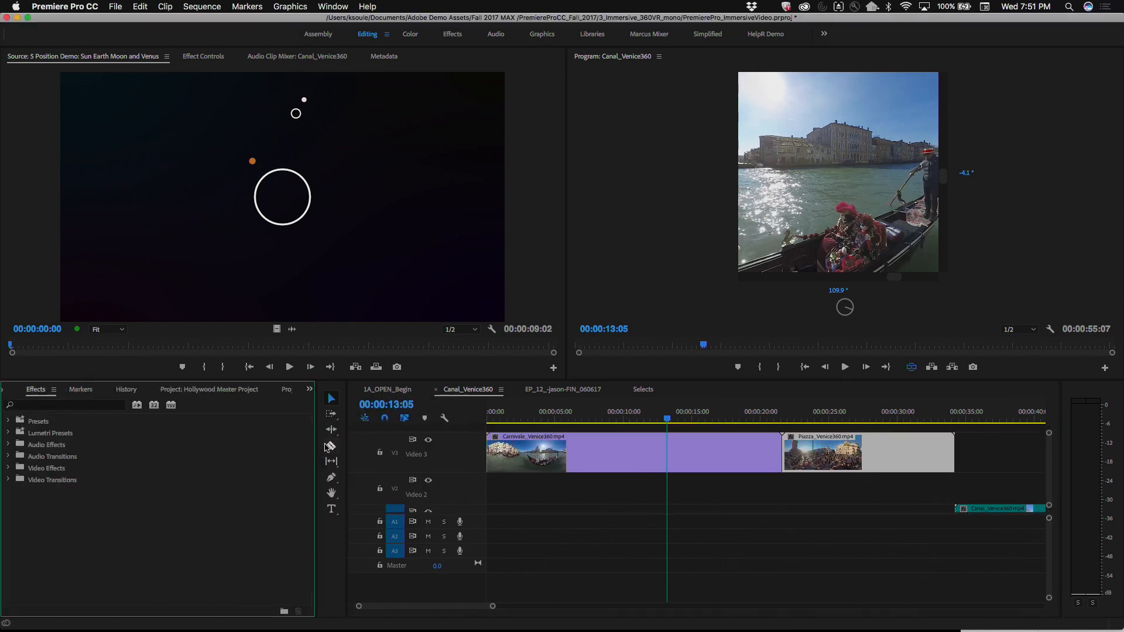
{"action": "left_click", "coordinate": [48, 404]}
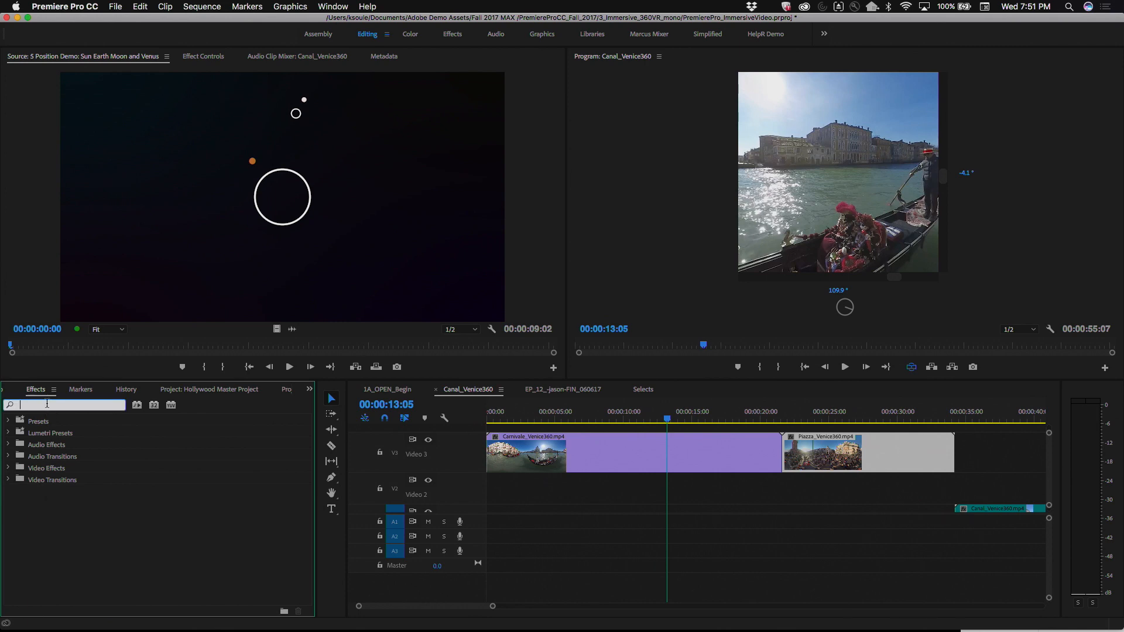
{"action": "type", "text": "imm"}
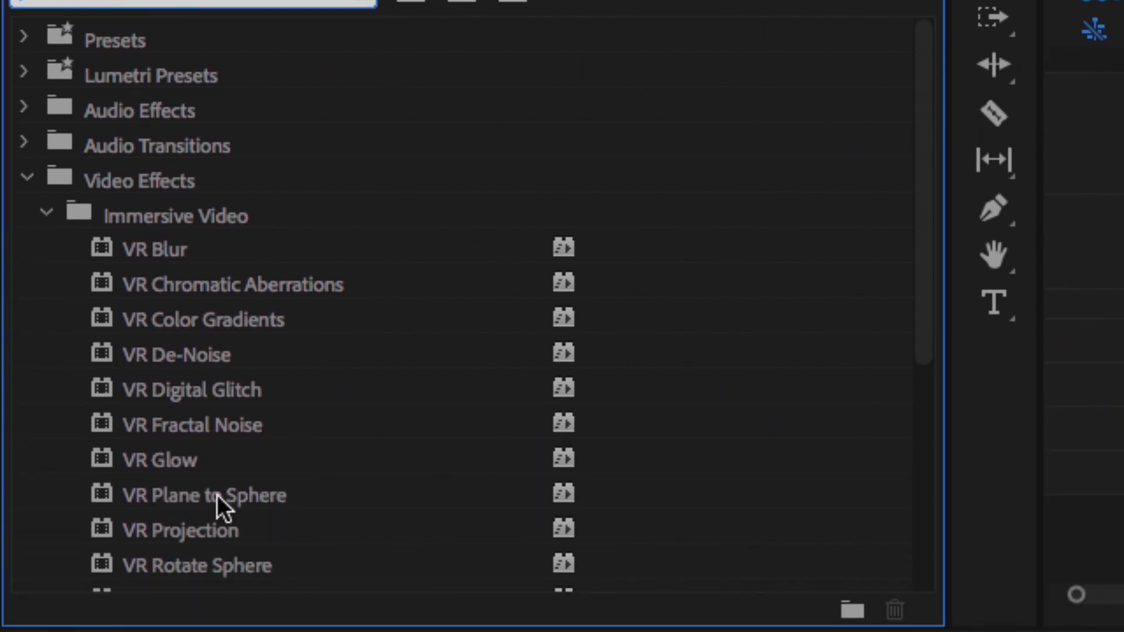
{"action": "scroll", "coordinate": [216, 494], "scroll_direction": "down", "scroll_amount": 10}
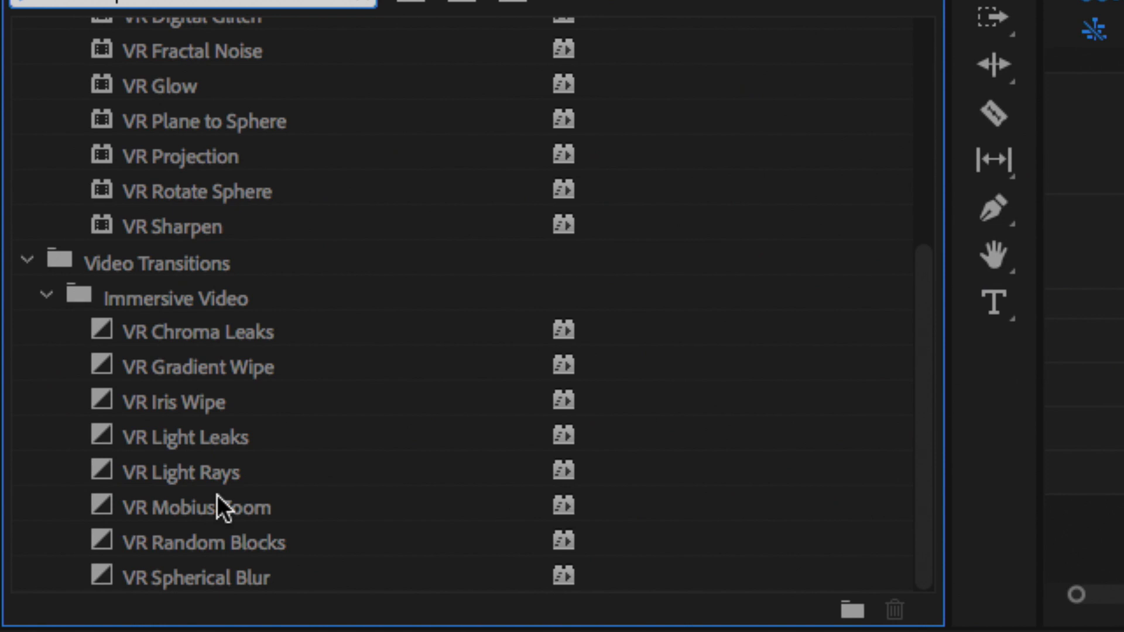
{"action": "scroll", "coordinate": [216, 494], "scroll_direction": "up", "scroll_amount": 8}
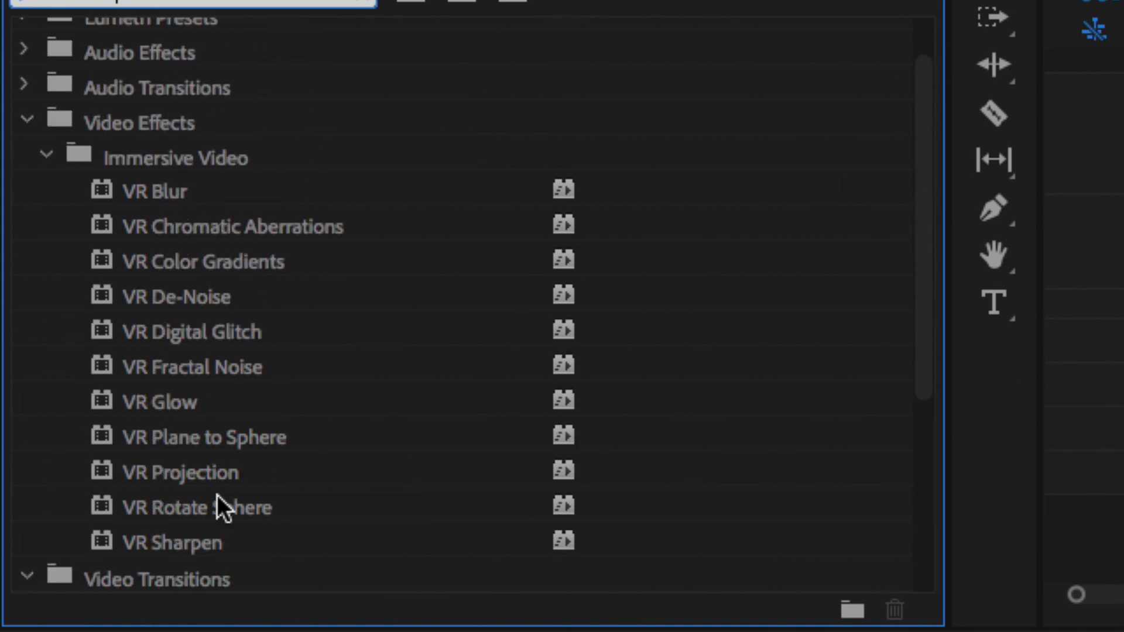
{"action": "scroll", "coordinate": [217, 494], "scroll_direction": "down", "scroll_amount": 3}
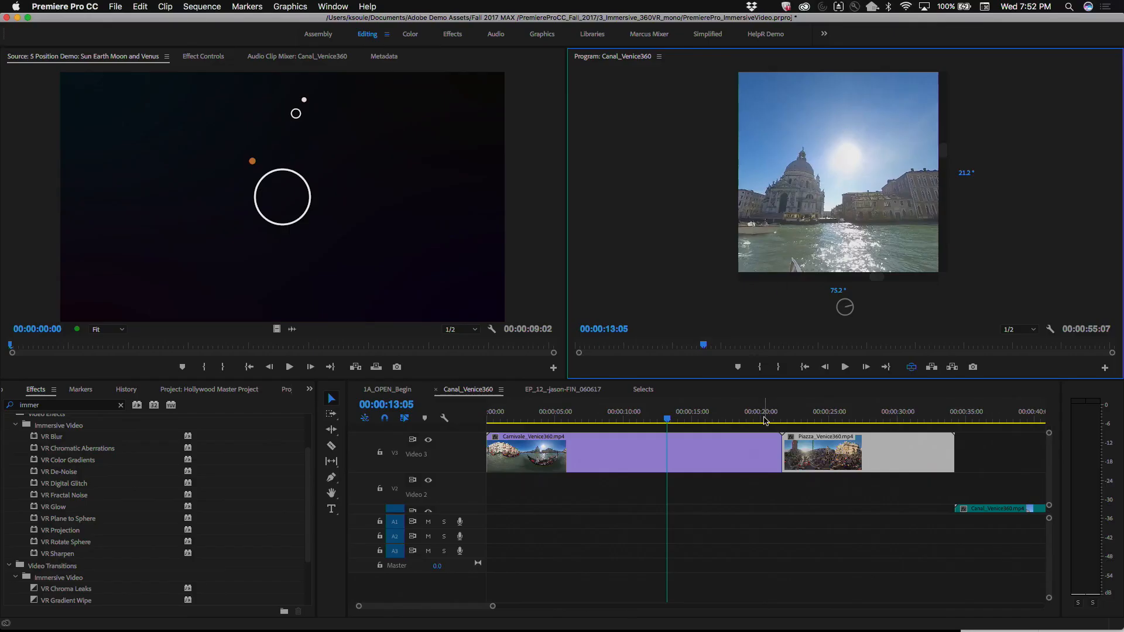
Step: Preview the cut between Carnivale_Venice360.mp4 and Piazza_Venice360.mp4, returning the playhead to 00:00:19:24
{"action": "left_click", "coordinate": [765, 417]}
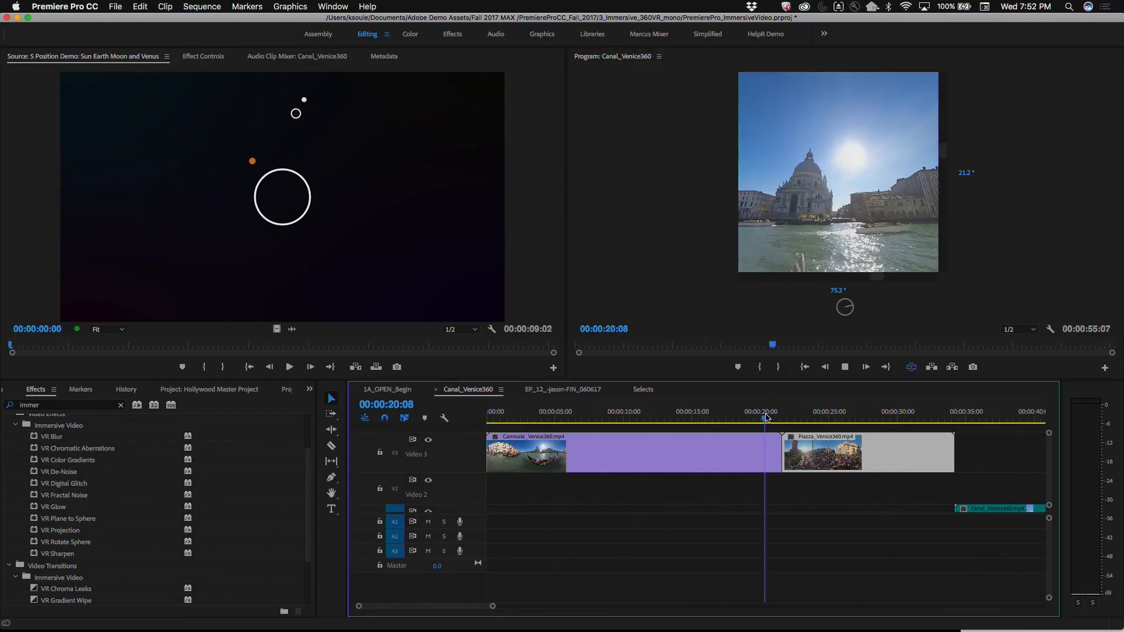
{"action": "key", "text": "space"}
{"action": "left_click", "coordinate": [768, 416]}
{"action": "left_click_drag", "start_coordinate": [769, 415], "coordinate": [795, 414]}
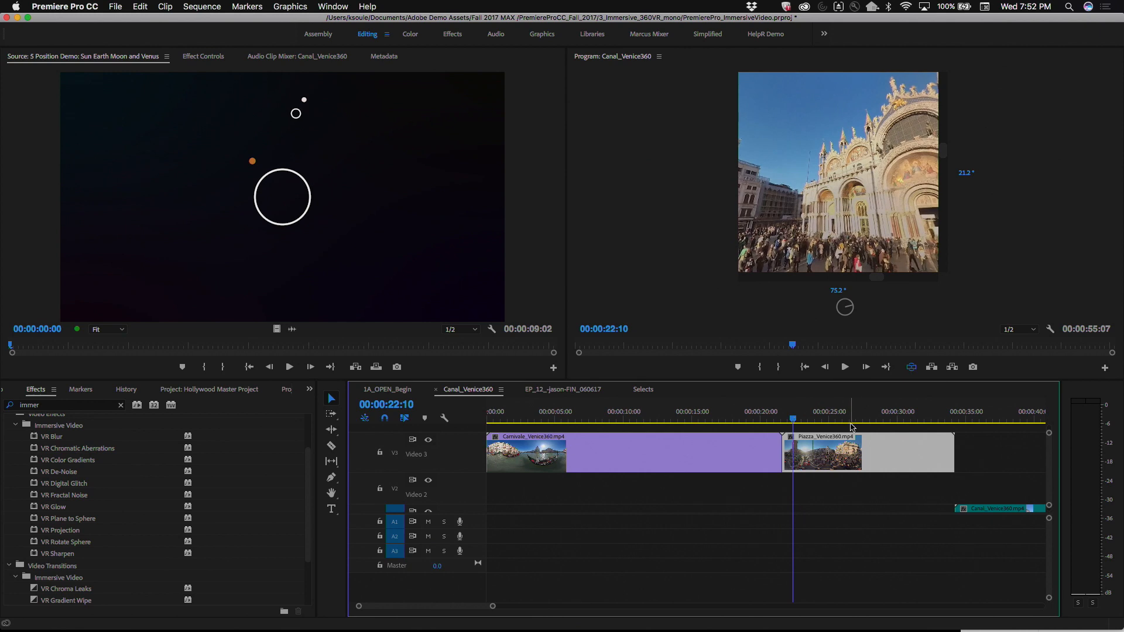
{"action": "mouse_move", "coordinate": [779, 418]}
{"action": "left_mouse_down"}
{"action": "mouse_move", "coordinate": [765, 417]}
{"action": "mouse_move", "coordinate": [790, 416]}
{"action": "mouse_move", "coordinate": [761, 420]}
{"action": "left_mouse_up"}
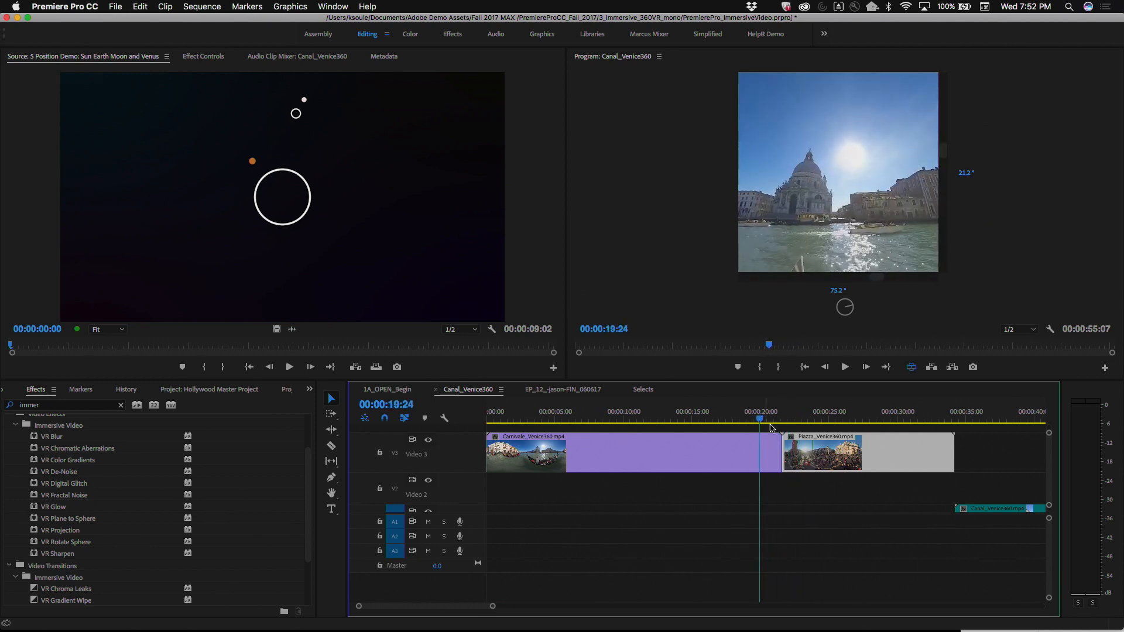
Step: Apply the VR Iris Wipe transition at the cut between Carnivale_Venice360.mp4 and Piazza_Venice360.mp4 on Video 3
{"action": "left_click", "coordinate": [775, 454]}
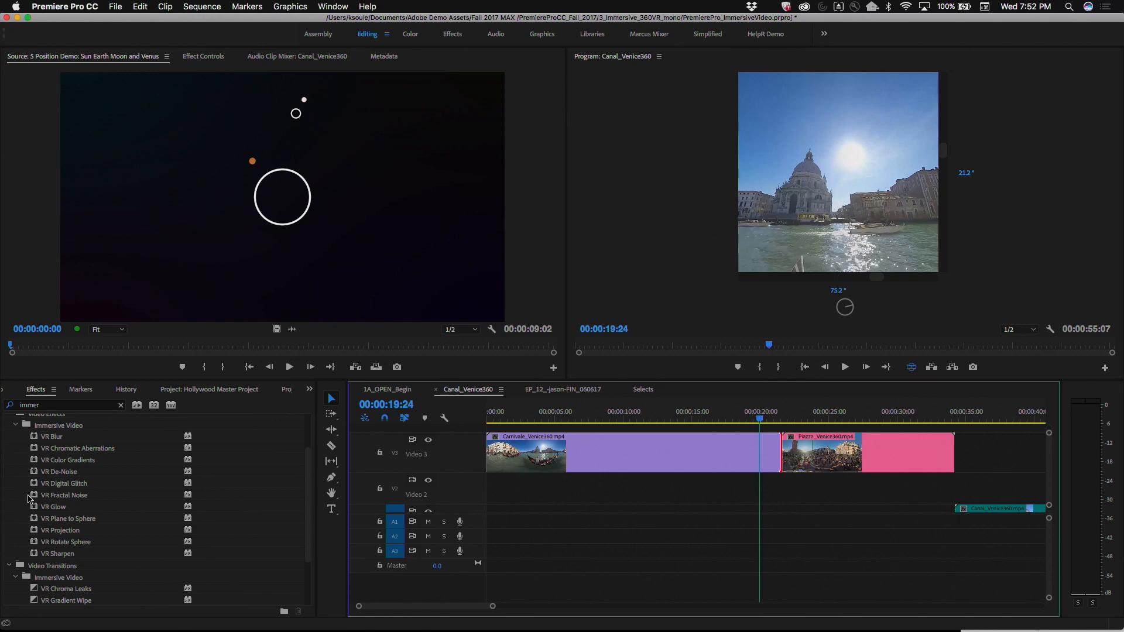
{"action": "scroll", "coordinate": [42, 516], "scroll_direction": "down", "scroll_amount": 4}
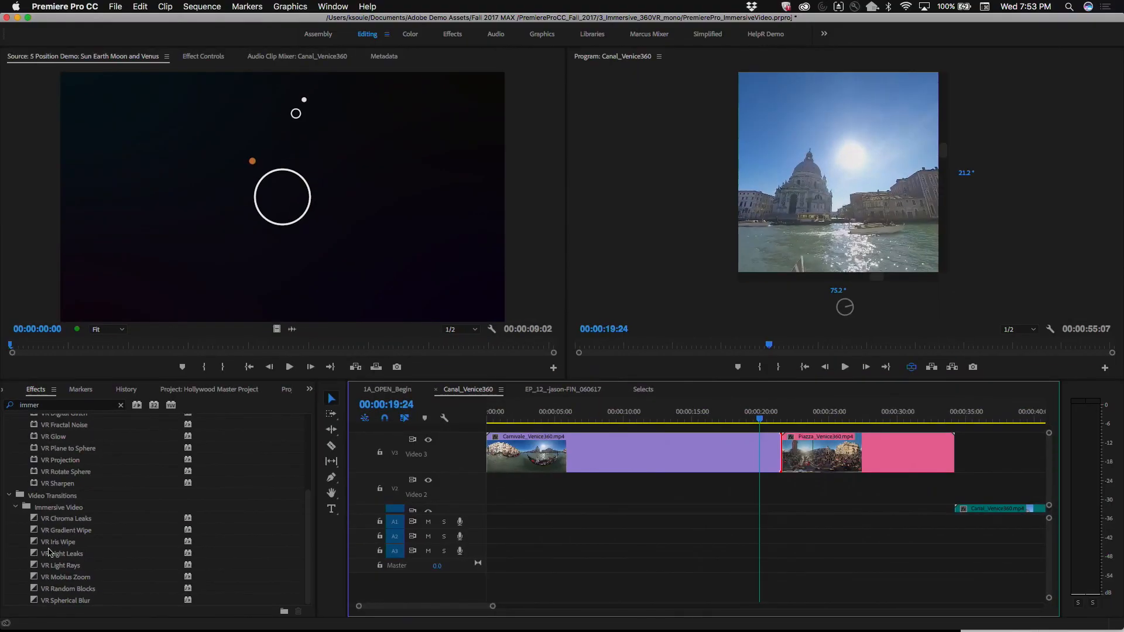
{"action": "left_click_drag", "start_coordinate": [35, 546], "coordinate": [787, 467]}
{"action": "left_click", "coordinate": [642, 342]}
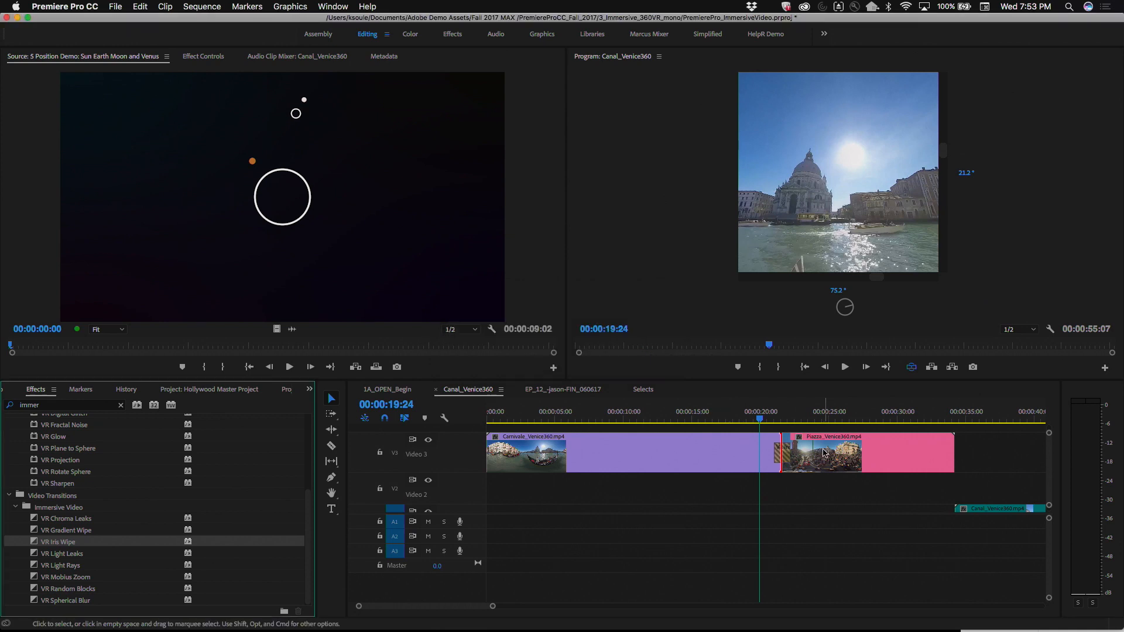
Step: Show the flat equirectangular image in the Program Monitor and park the playhead inside the transition at 00:00:21:03
{"action": "left_click", "coordinate": [775, 419]}
{"action": "left_click_drag", "start_coordinate": [775, 419], "coordinate": [780, 419]}
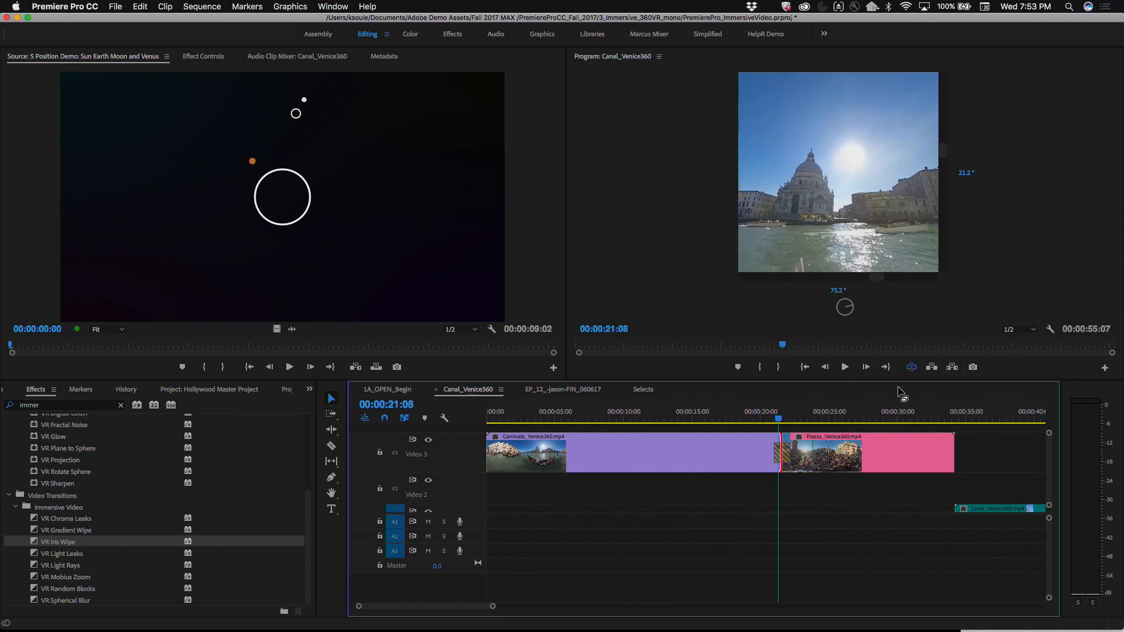
{"action": "left_click", "coordinate": [911, 367]}
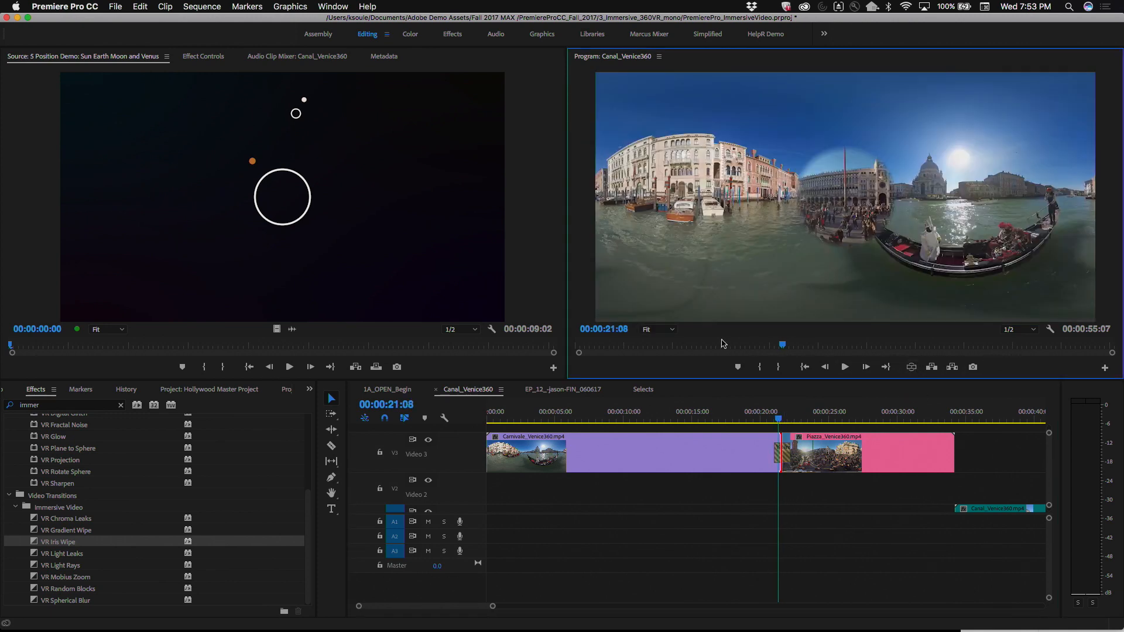
{"action": "left_click_drag", "start_coordinate": [774, 420], "coordinate": [776, 419]}
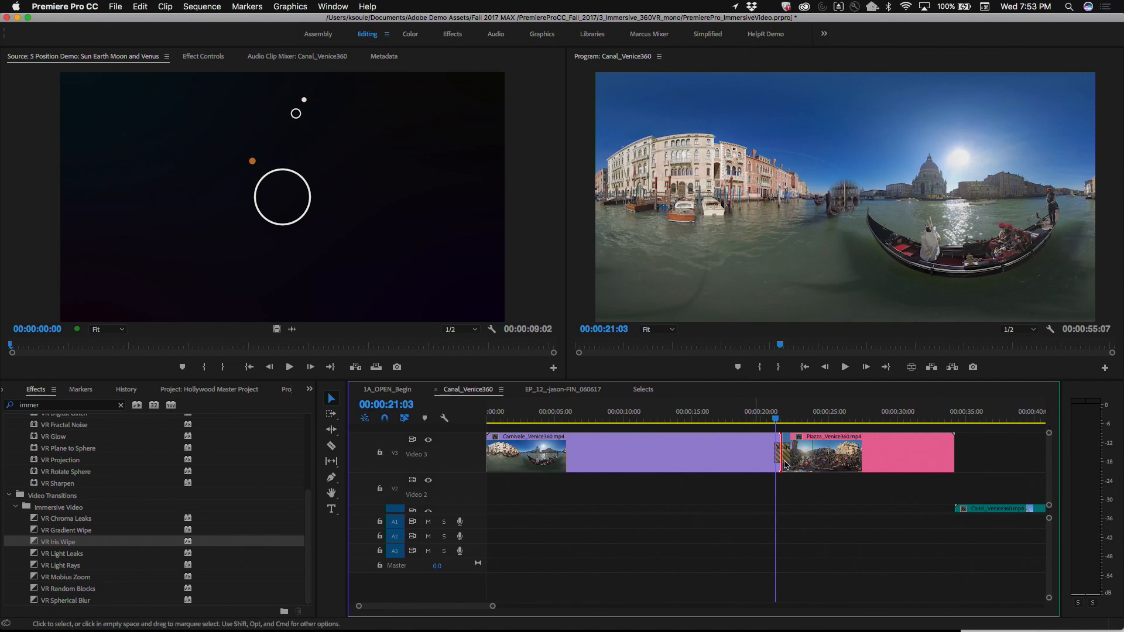
Step: Set the Point of Interest of the VR Iris Wipe transition to 2948, 719, over the sun beside the domed church
{"action": "left_click_drag", "start_coordinate": [779, 459], "coordinate": [789, 459]}
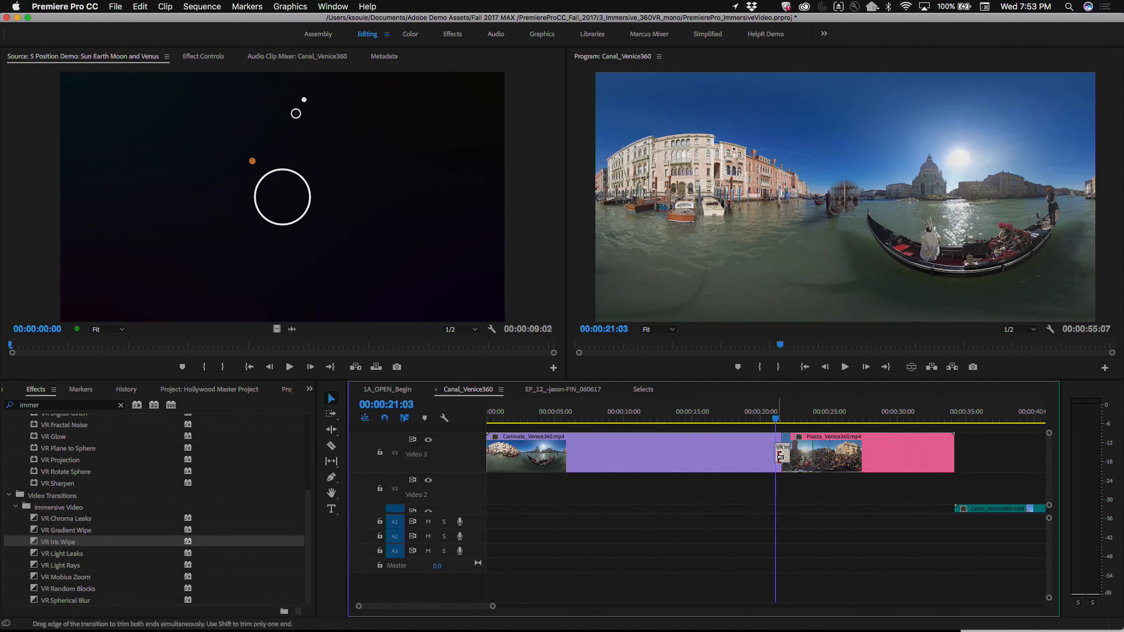
{"action": "left_click", "coordinate": [209, 58]}
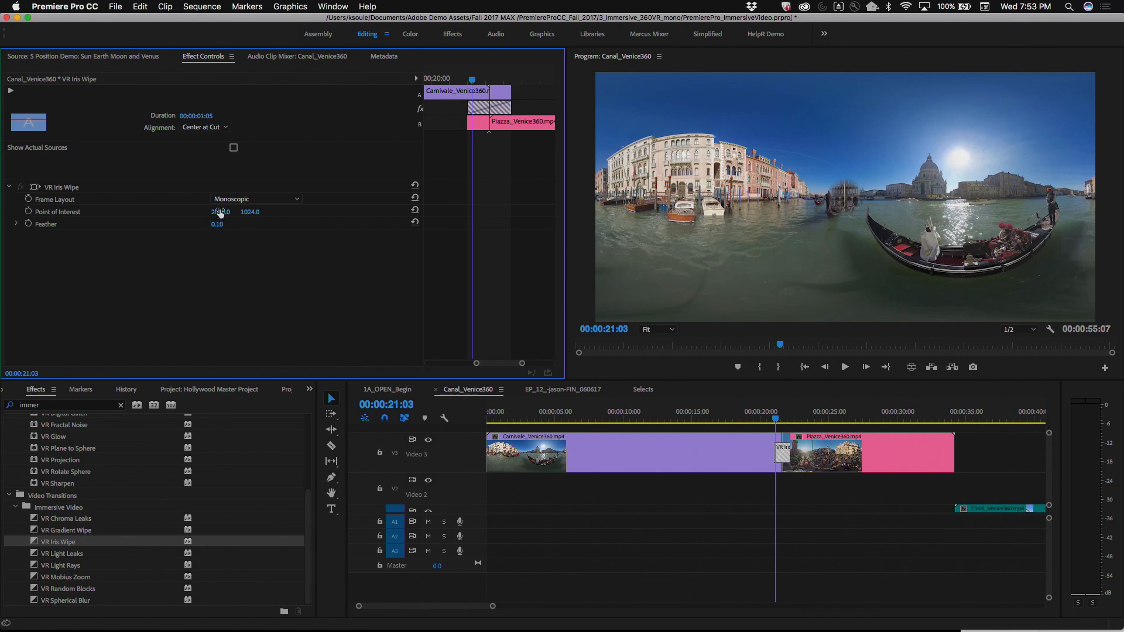
{"action": "mouse_move", "coordinate": [220, 211]}
{"action": "left_mouse_down"}
{"action": "mouse_move", "coordinate": [266, 212]}
{"action": "mouse_move", "coordinate": [235, 214]}
{"action": "left_mouse_up"}
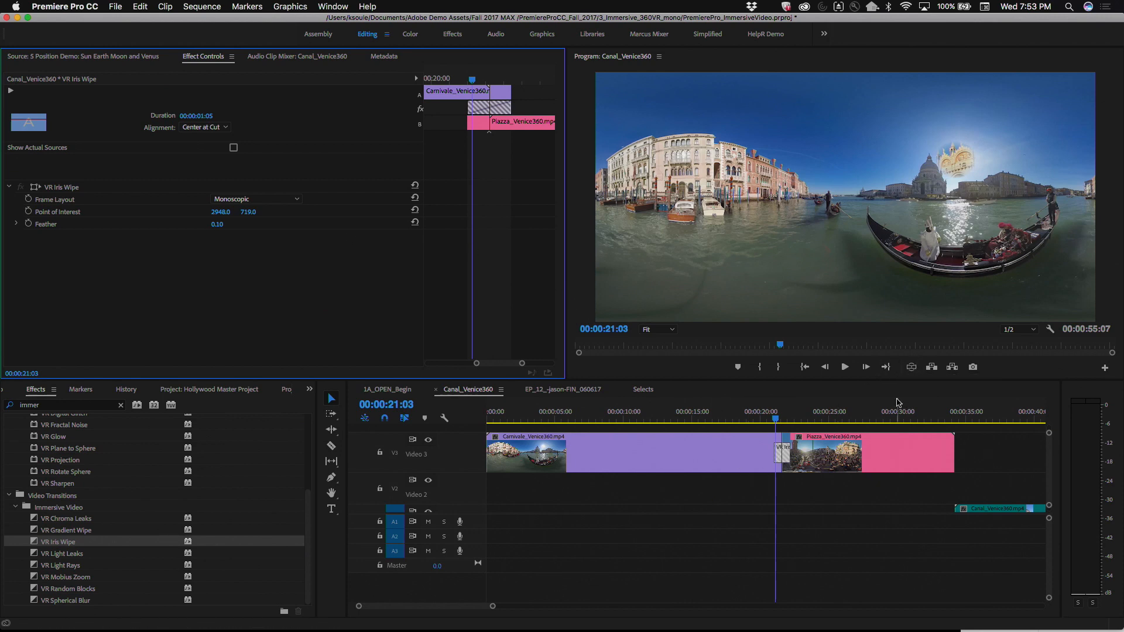
Step: Review the iris wipe in the VR video display, facing the domed church and scrubbing through the transition
{"action": "left_click", "coordinate": [911, 367]}
{"action": "left_click_drag", "start_coordinate": [886, 204], "coordinate": [751, 244]}
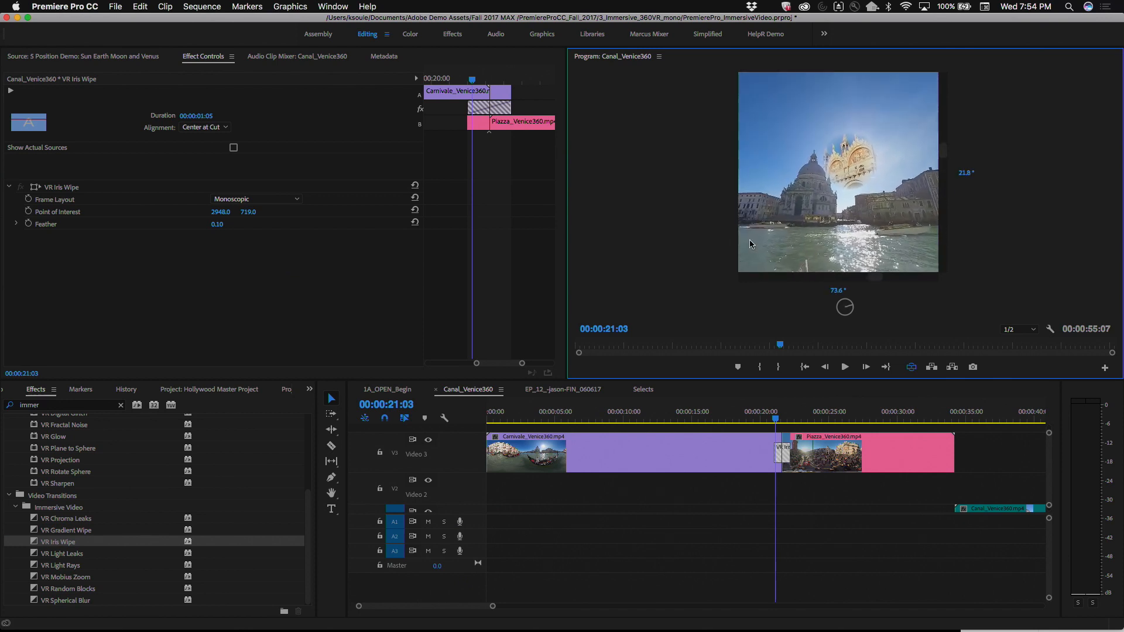
{"action": "left_click_drag", "start_coordinate": [777, 424], "coordinate": [755, 414]}
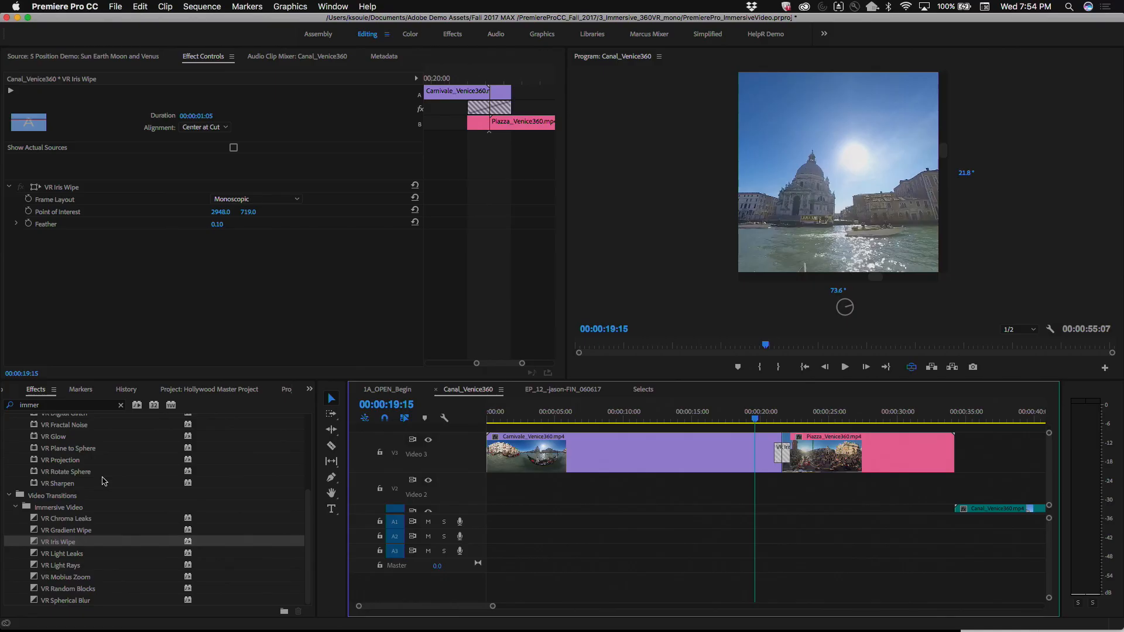
Step: Add the text "LAC PUG" over the buildings in the flat Canal_Venice360 image at 00:00:02:18
{"action": "scroll", "coordinate": [103, 482], "scroll_direction": "up", "scroll_amount": 5}
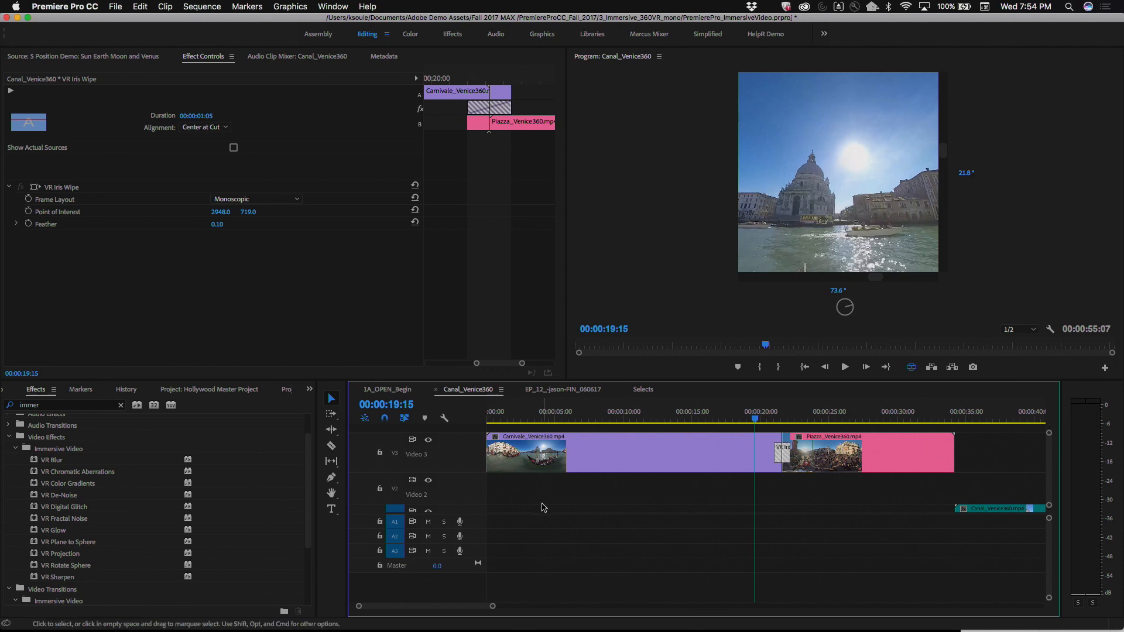
{"action": "left_click", "coordinate": [911, 367]}
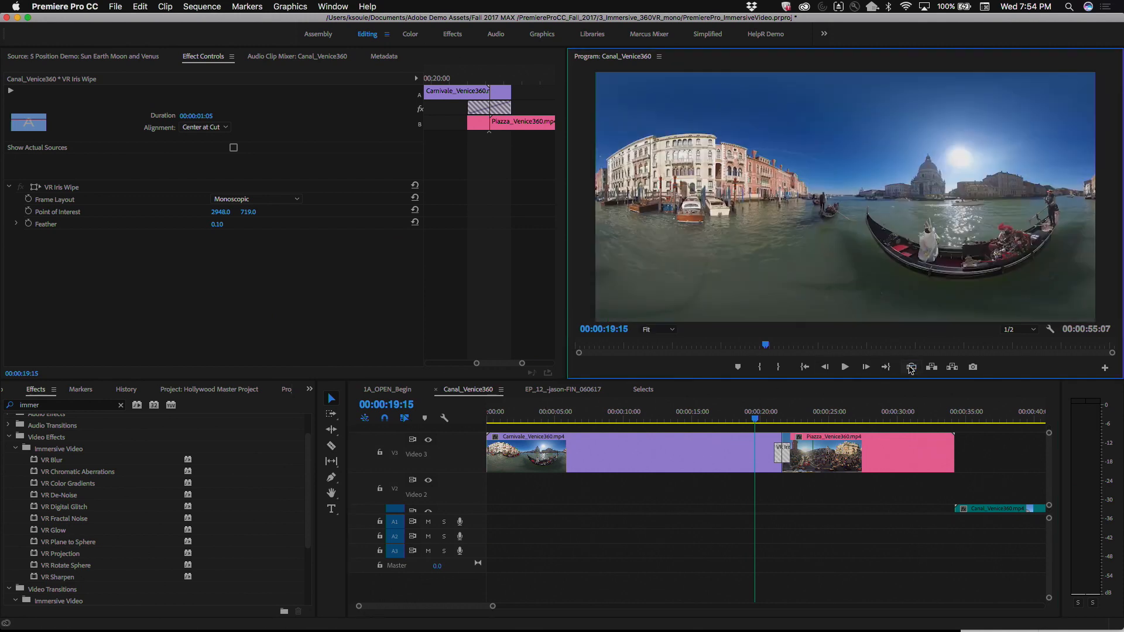
{"action": "left_click_drag", "start_coordinate": [608, 418], "coordinate": [526, 417]}
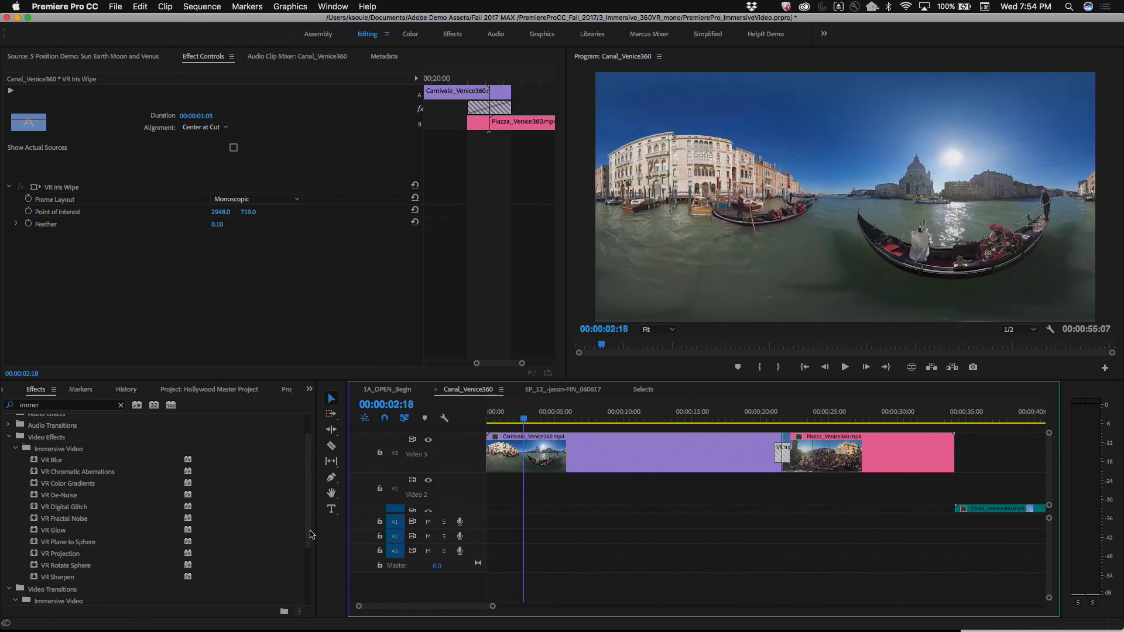
{"action": "left_click", "coordinate": [331, 509]}
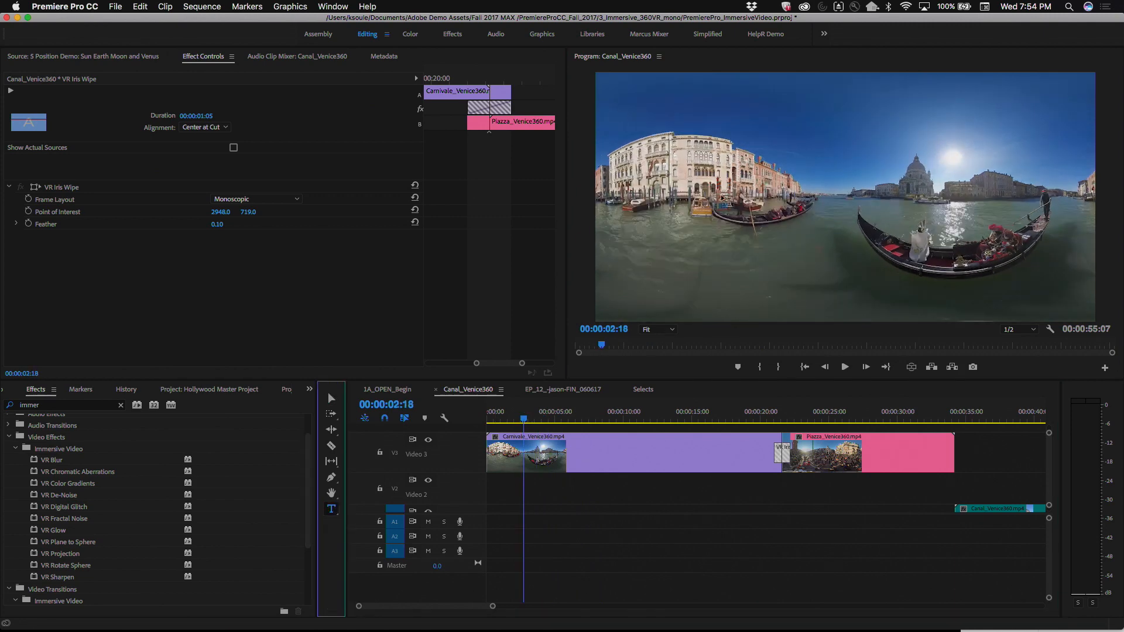
{"action": "left_click", "coordinate": [722, 178]}
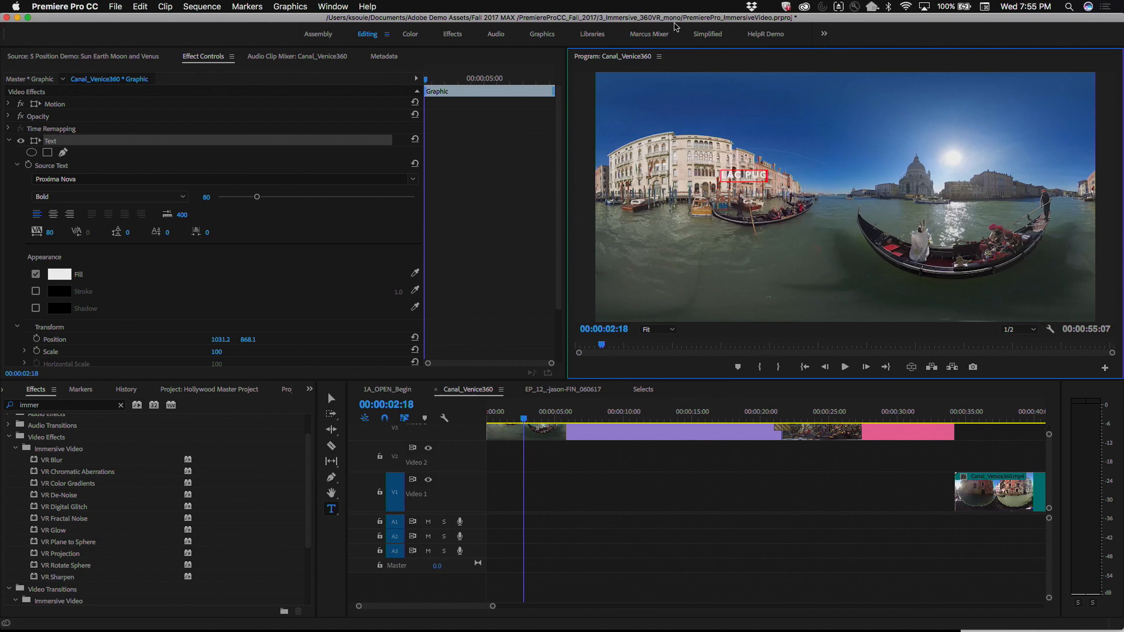
Step: Change to the Graphics workspace and scale the LAC PUG text to 554%
{"action": "left_click", "coordinate": [537, 35]}
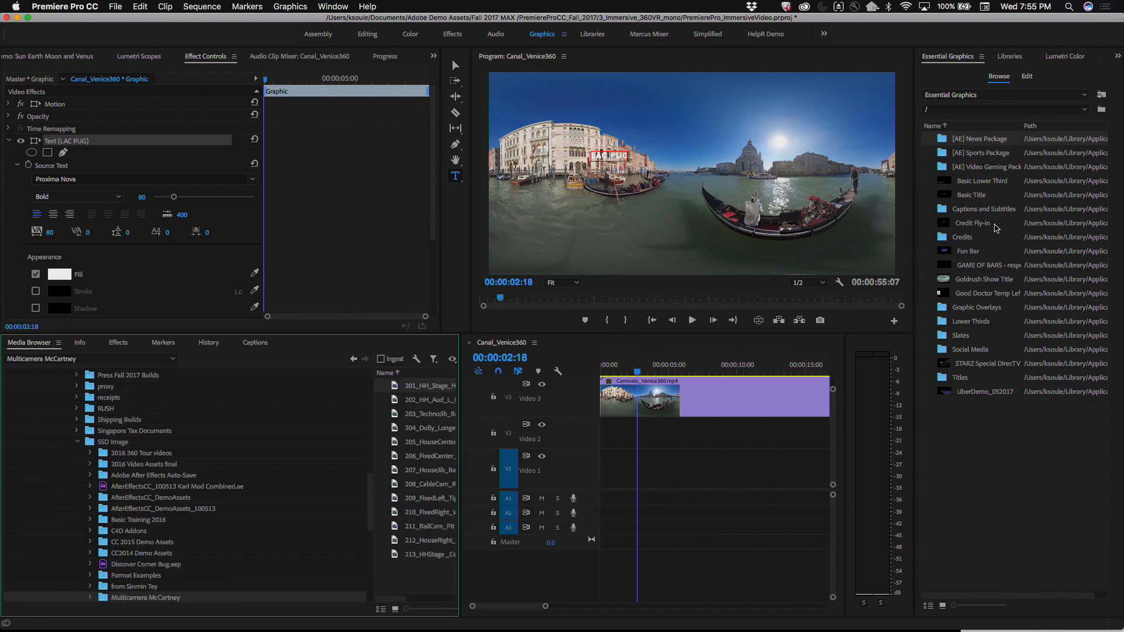
{"action": "left_click", "coordinate": [1028, 78]}
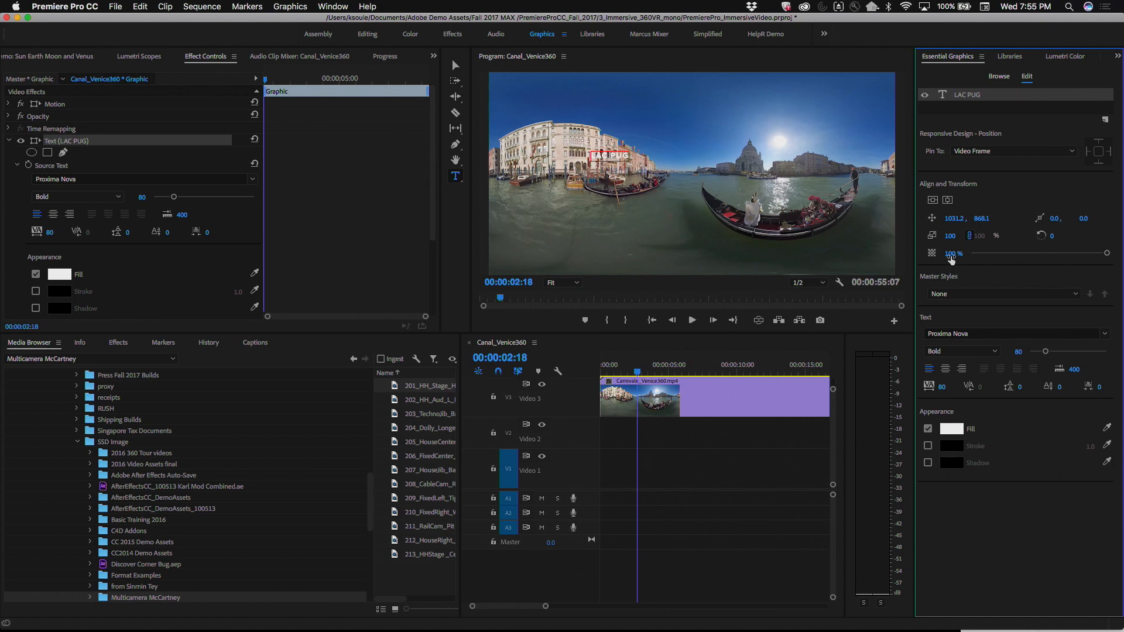
{"action": "left_click_drag", "start_coordinate": [950, 237], "coordinate": [1123, 237]}
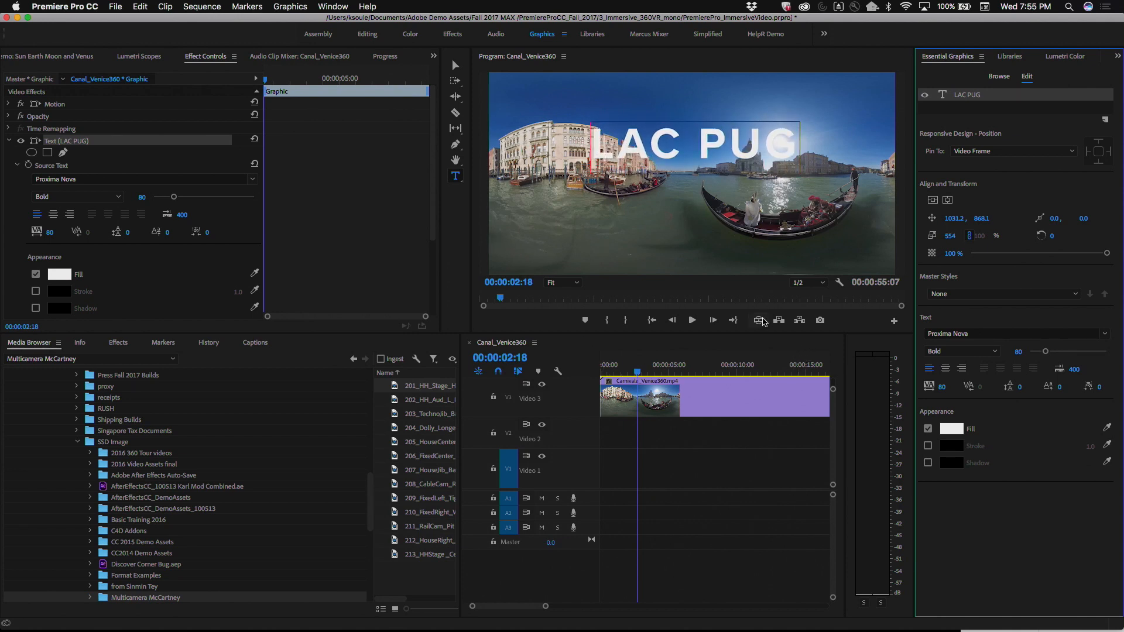
Step: Turn on the VR video display and apply VR Plane to Sphere to the LAC PUG title with a scale of 64 degrees
{"action": "left_click", "coordinate": [759, 321]}
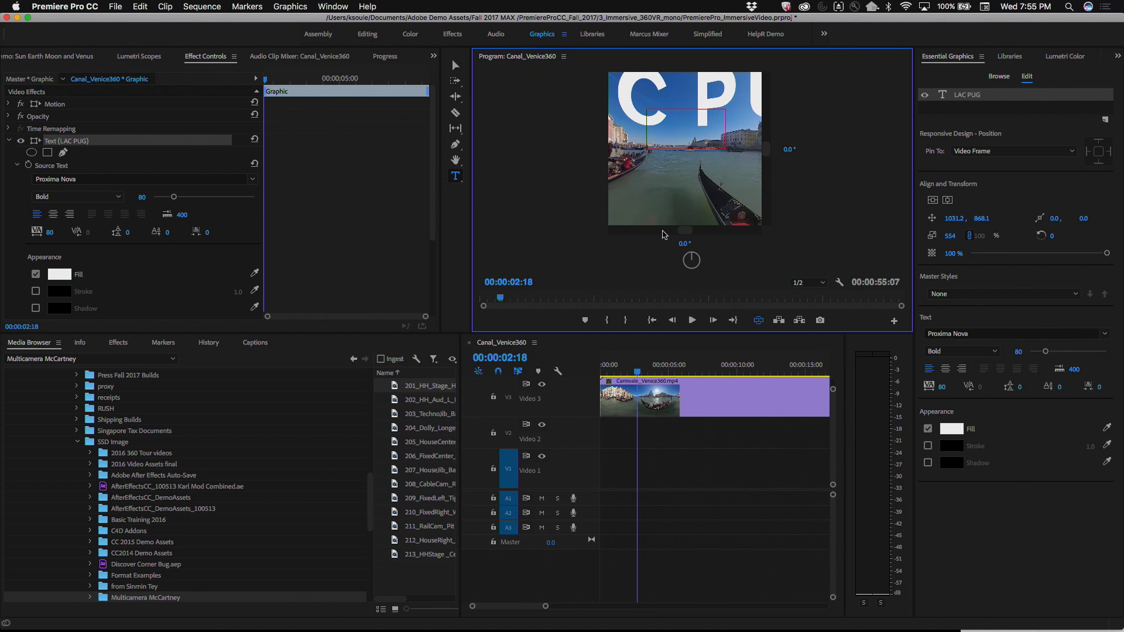
{"action": "left_click_drag", "start_coordinate": [702, 203], "coordinate": [703, 173]}
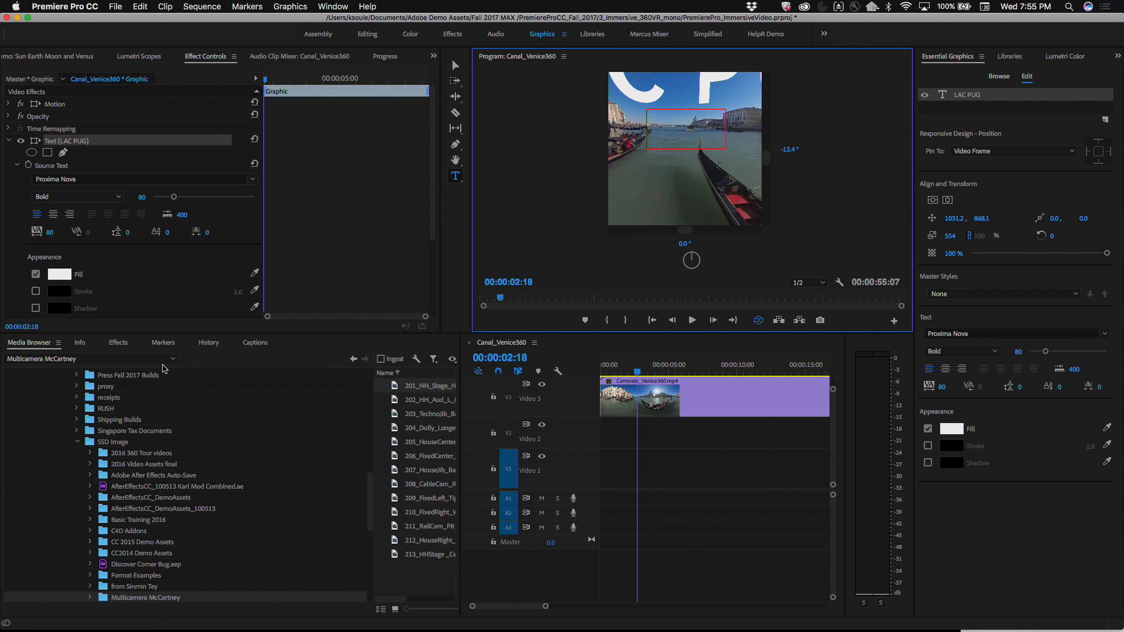
{"action": "left_click", "coordinate": [119, 343]}
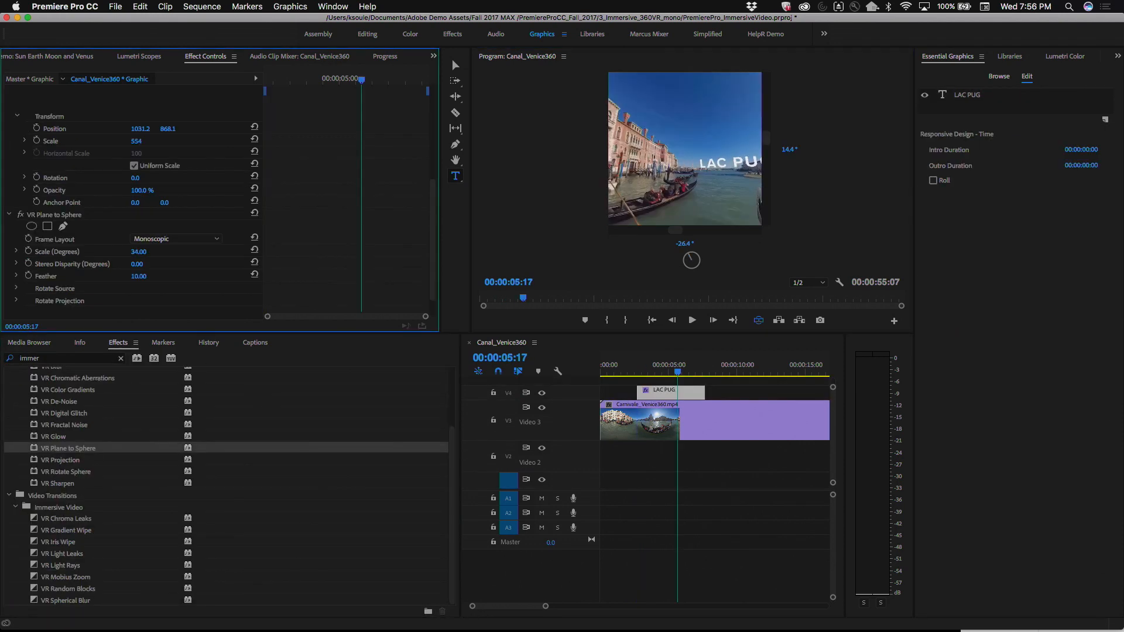
{"action": "mouse_move", "coordinate": [145, 252]}
{"action": "left_mouse_down"}
{"action": "mouse_move", "coordinate": [167, 252]}
{"action": "mouse_move", "coordinate": [156, 252]}
{"action": "left_mouse_up"}
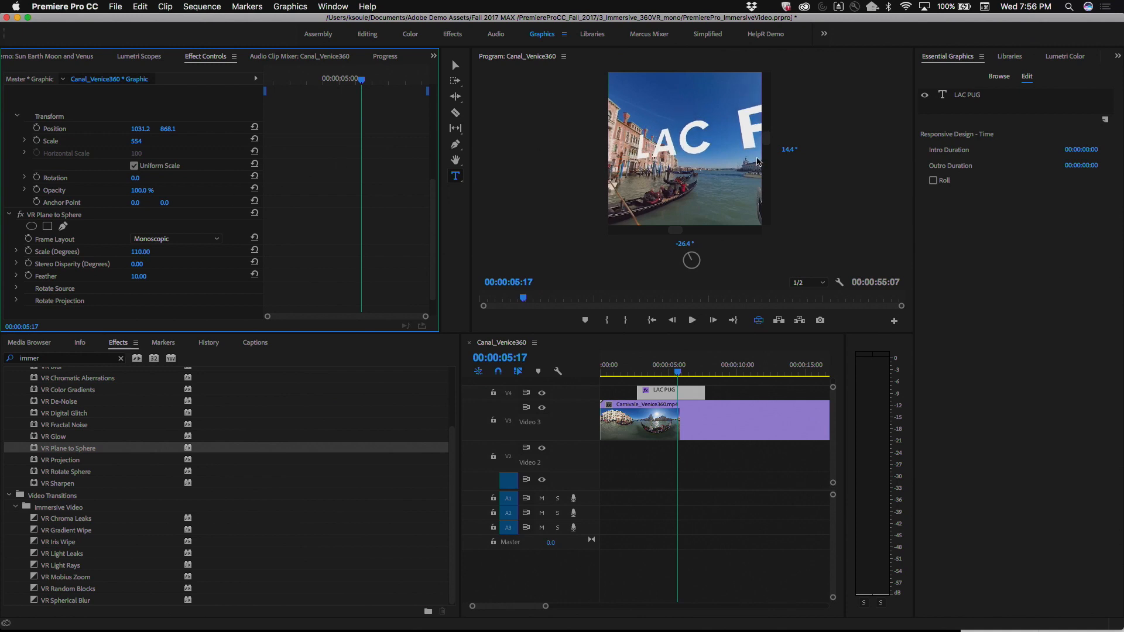
{"action": "left_click_drag", "start_coordinate": [742, 168], "coordinate": [705, 154]}
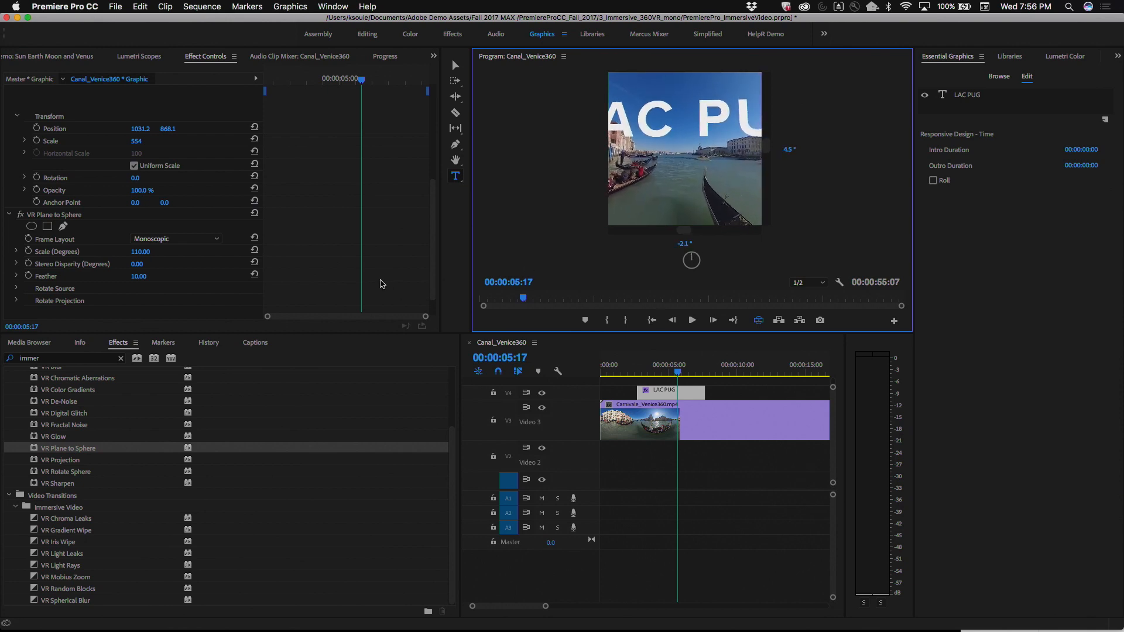
{"action": "left_click", "coordinate": [140, 258]}
{"action": "left_click_drag", "start_coordinate": [141, 258], "coordinate": [114, 258]}
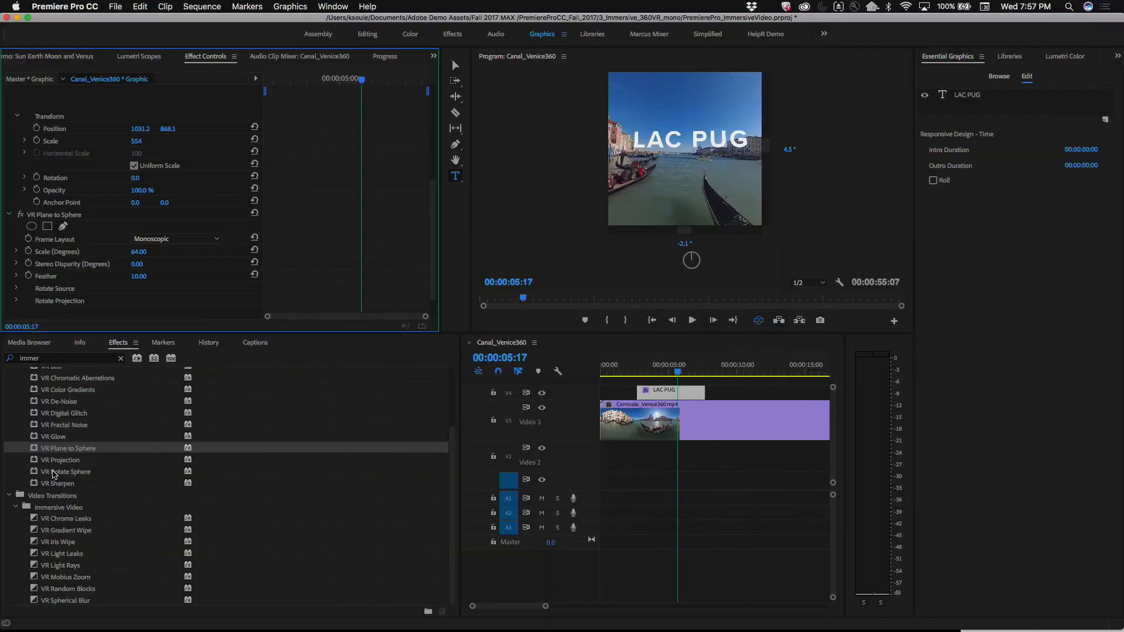
{"action": "left_click", "coordinate": [54, 472]}
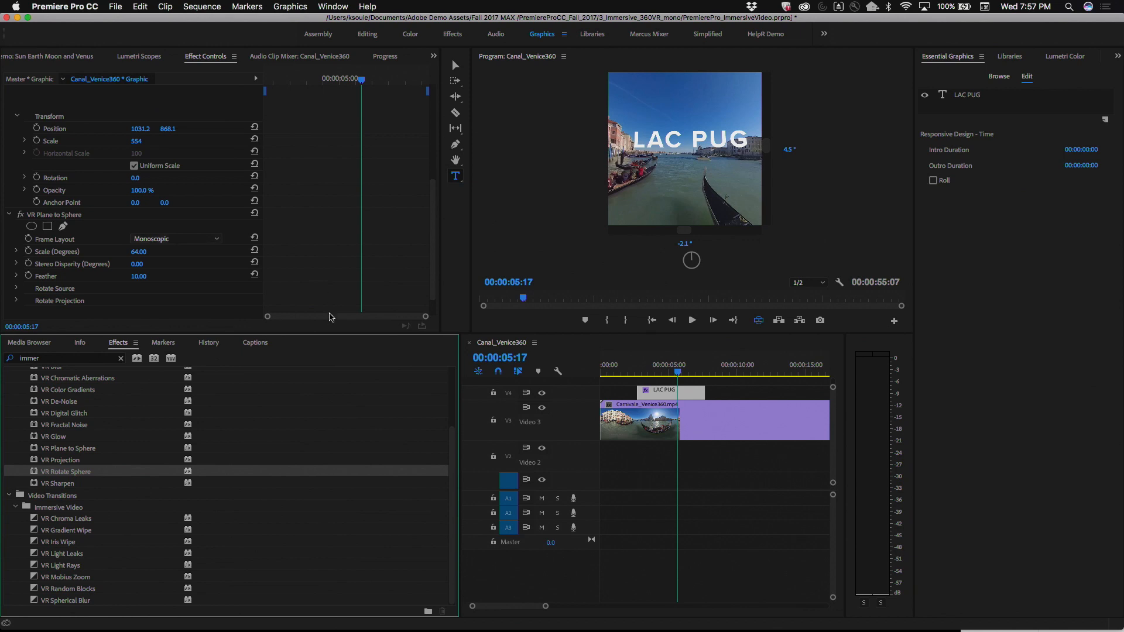
{"action": "left_click", "coordinate": [253, 402]}
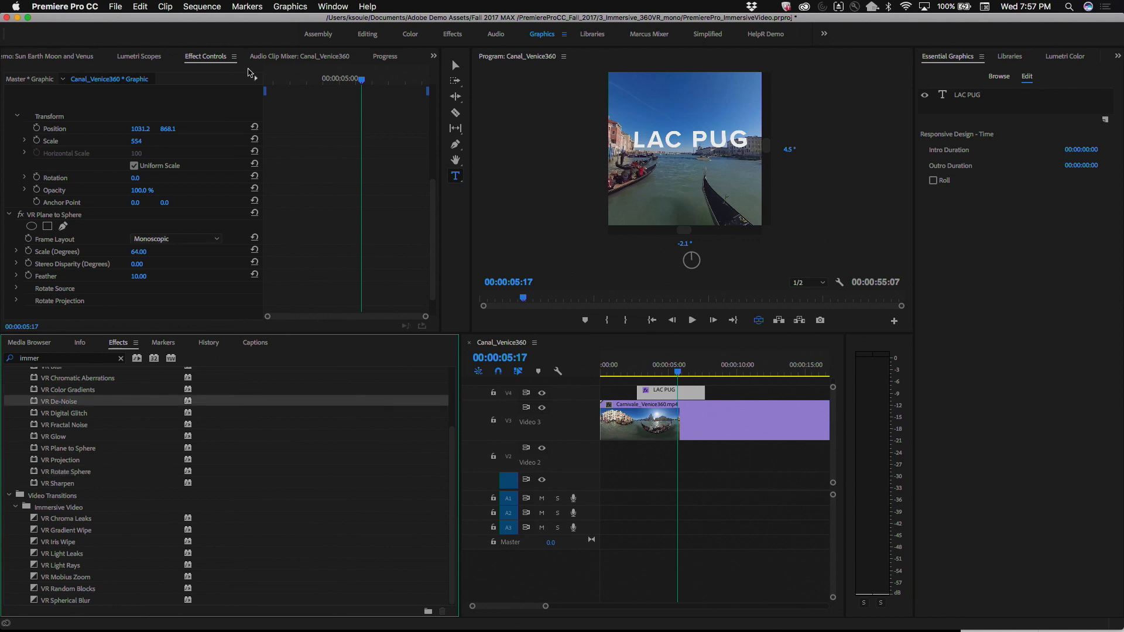
Step: Examine the label colors and label defaults in the Labels preferences and accept them
{"action": "left_click", "coordinate": [77, 6]}
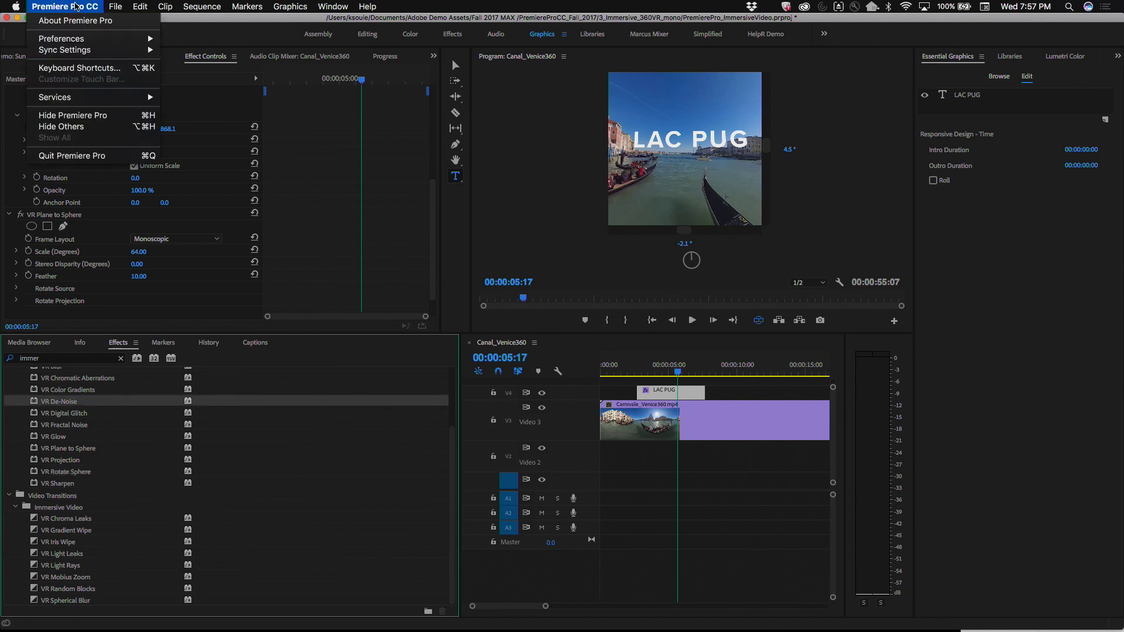
{"action": "mouse_move", "coordinate": [82, 41]}
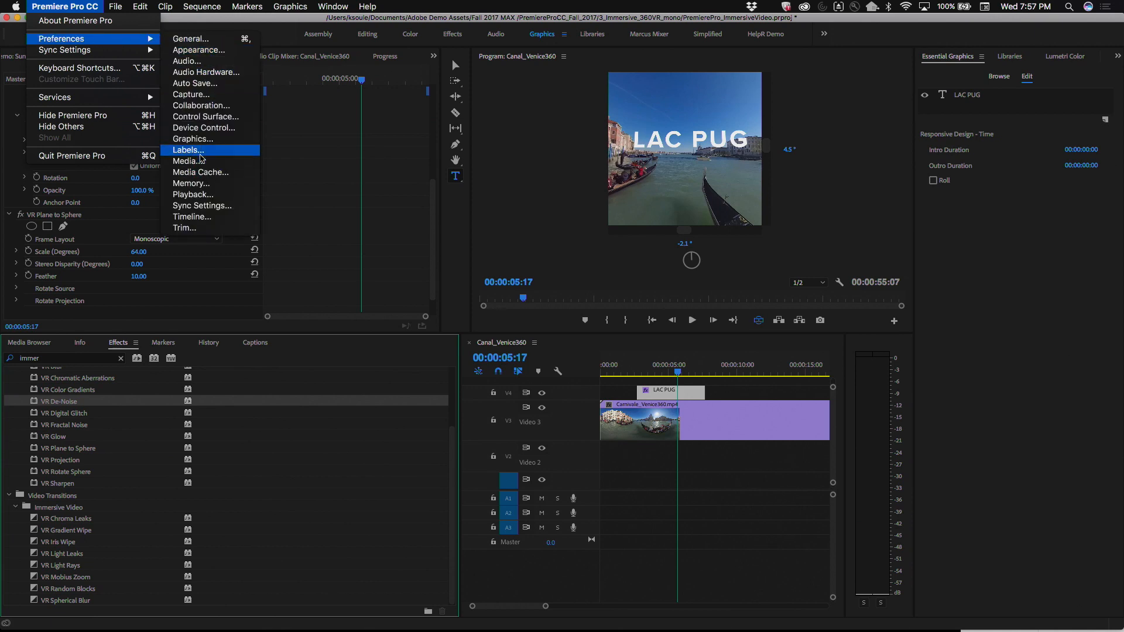
{"action": "left_click", "coordinate": [200, 154]}
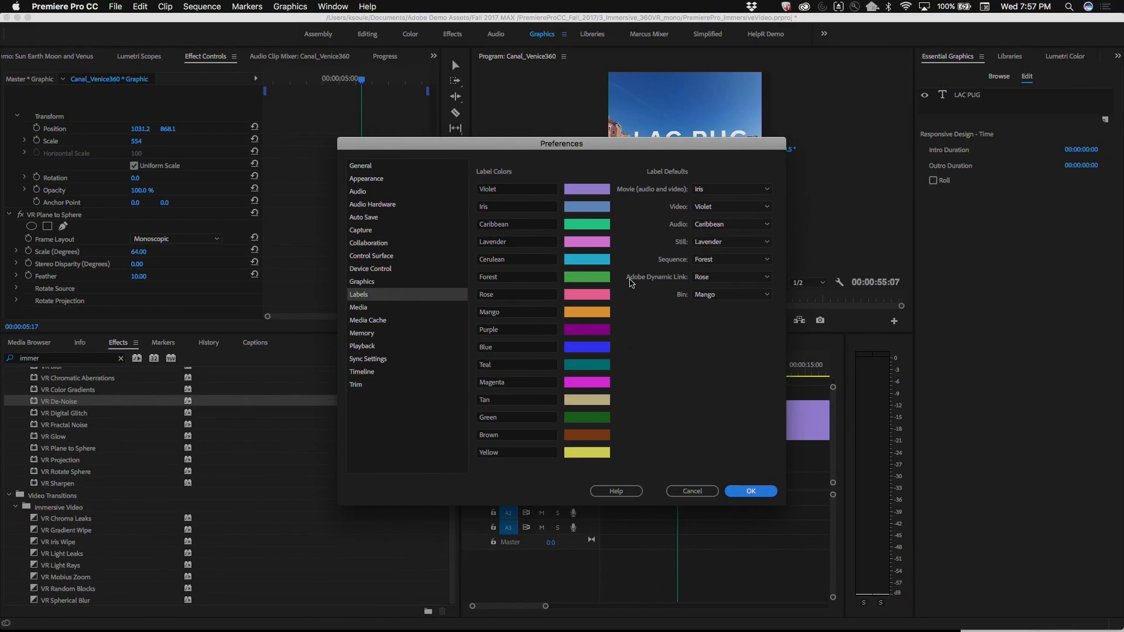
{"action": "left_click", "coordinate": [751, 492]}
Step: Examine the visual keyboard shortcut layout with the Ctrl, Ctrl+Cmd and Shift modifiers highlighted in turn
{"action": "left_click", "coordinate": [201, 7]}
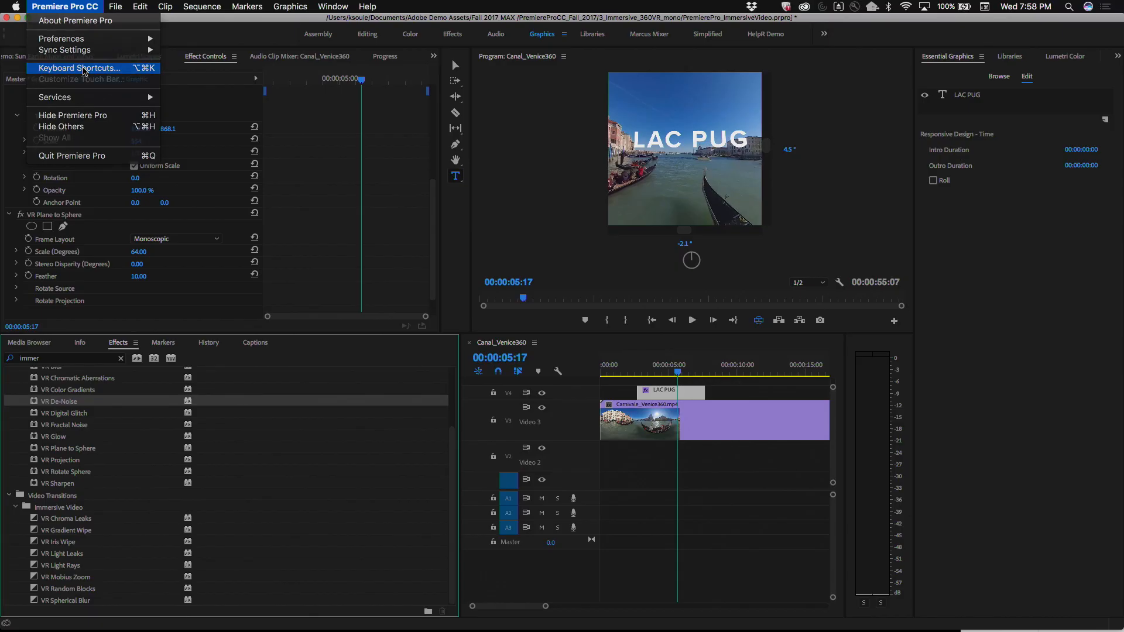
{"action": "left_click", "coordinate": [83, 69]}
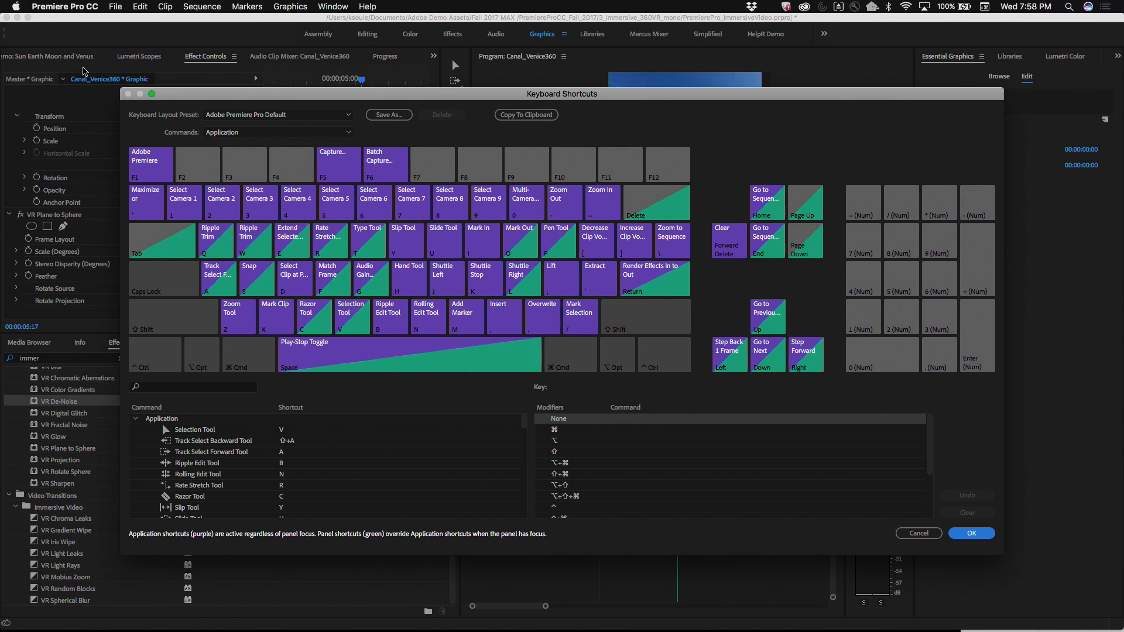
{"action": "left_click", "coordinate": [150, 360]}
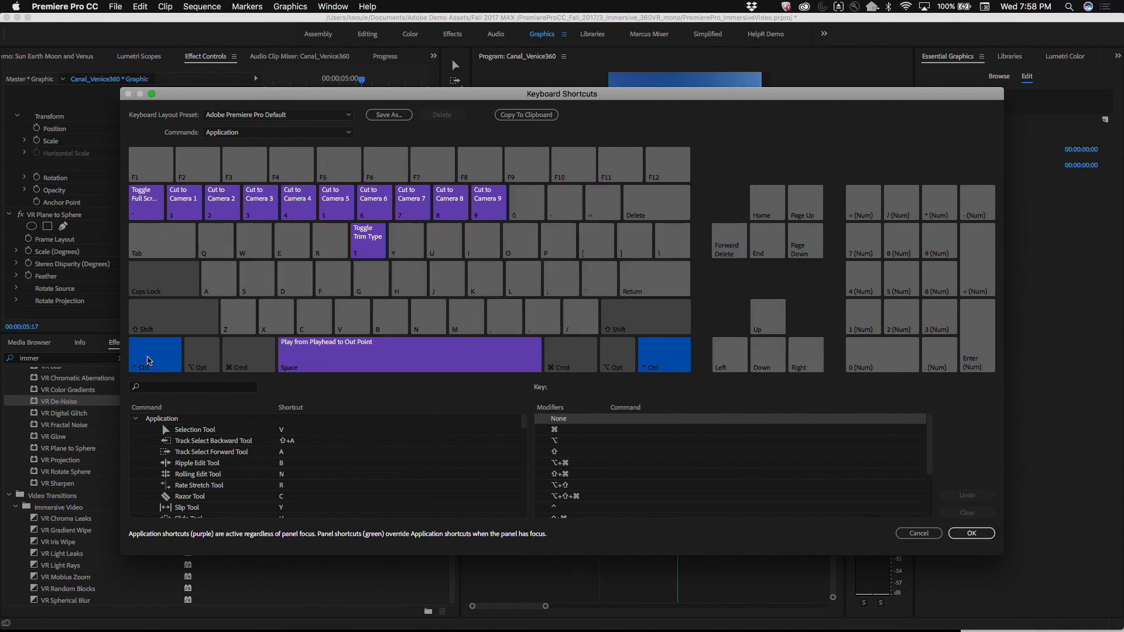
{"action": "left_click", "coordinate": [261, 360]}
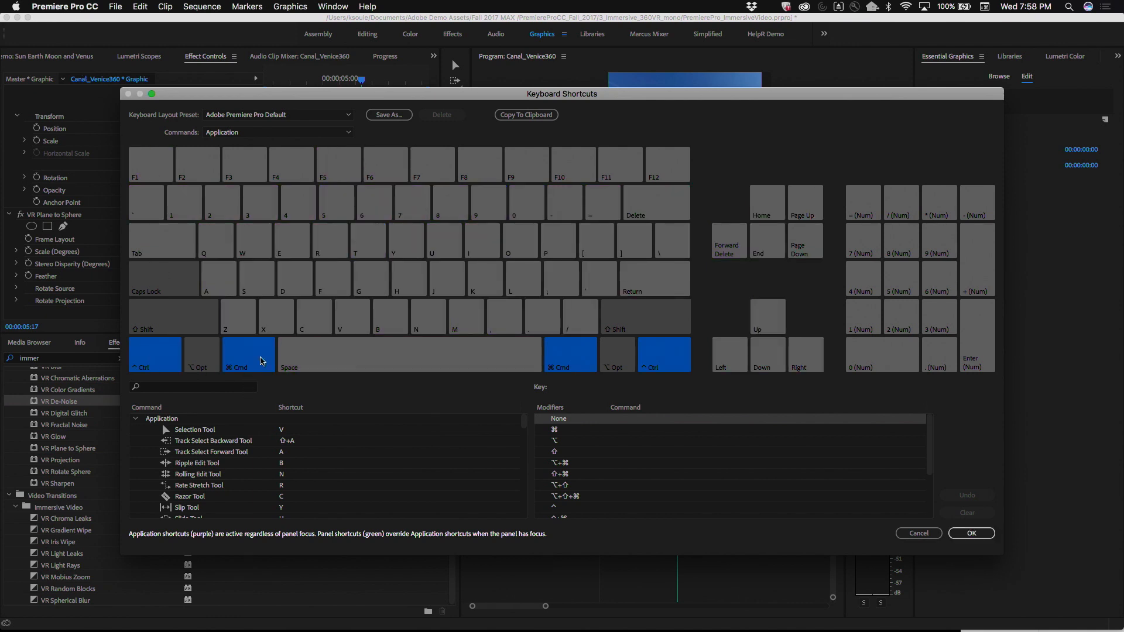
{"action": "left_click", "coordinate": [244, 364]}
{"action": "left_click", "coordinate": [151, 356]}
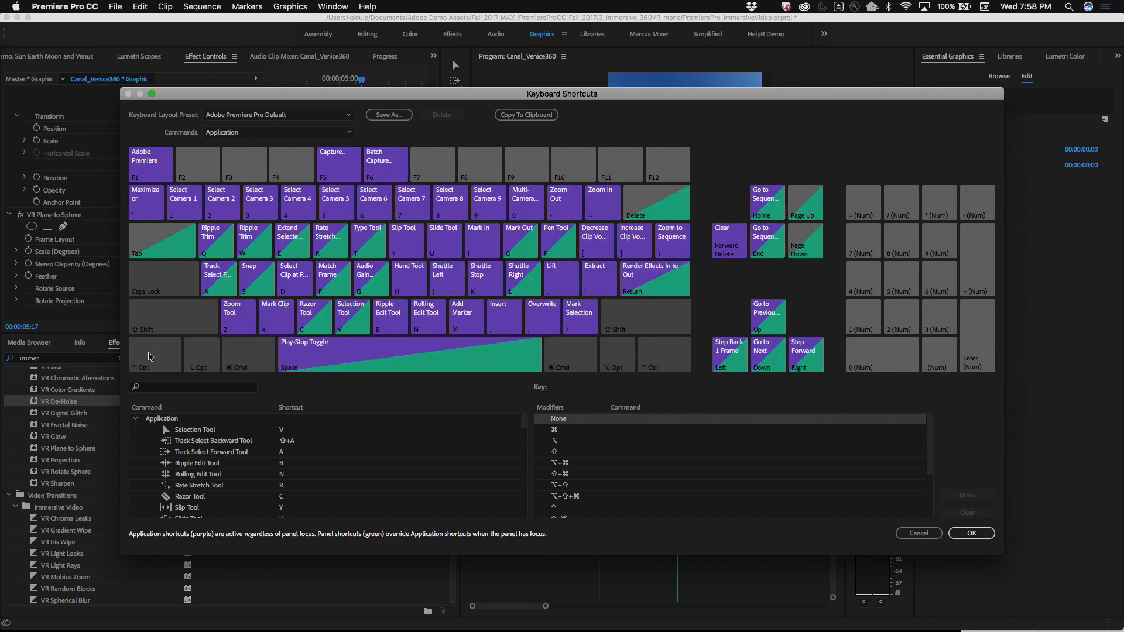
{"action": "left_click", "coordinate": [173, 315]}
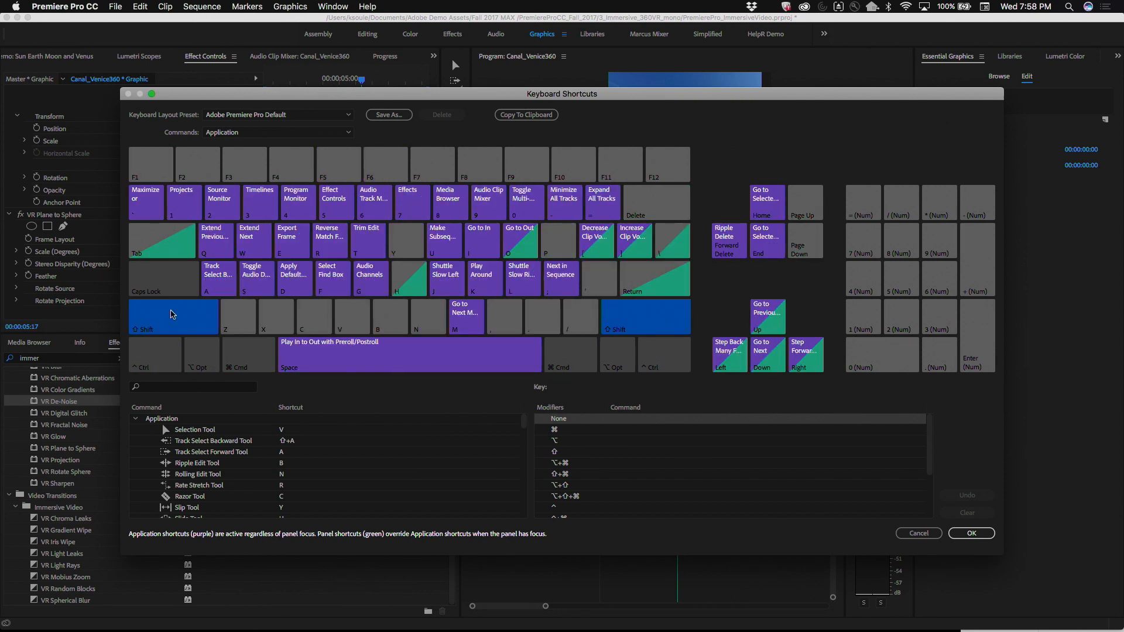
{"action": "left_click", "coordinate": [173, 314]}
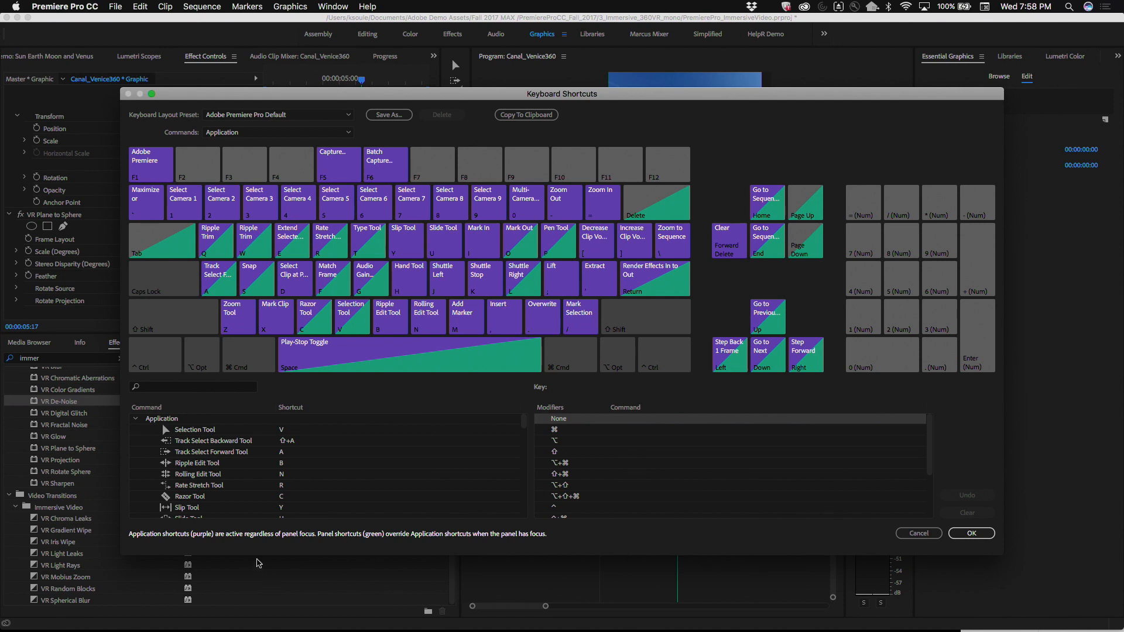
Step: Try assigning F8 to the Track Select Backward Tool and discard the shortcut changes
{"action": "left_click", "coordinate": [204, 441]}
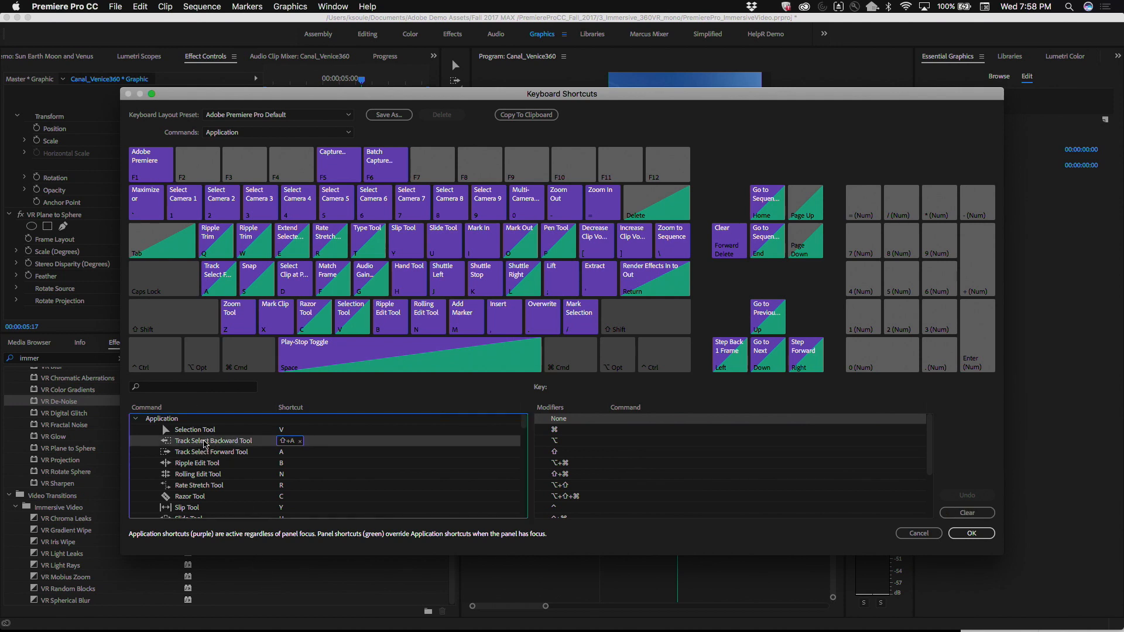
{"action": "left_click_drag", "start_coordinate": [458, 169], "coordinate": [485, 169]}
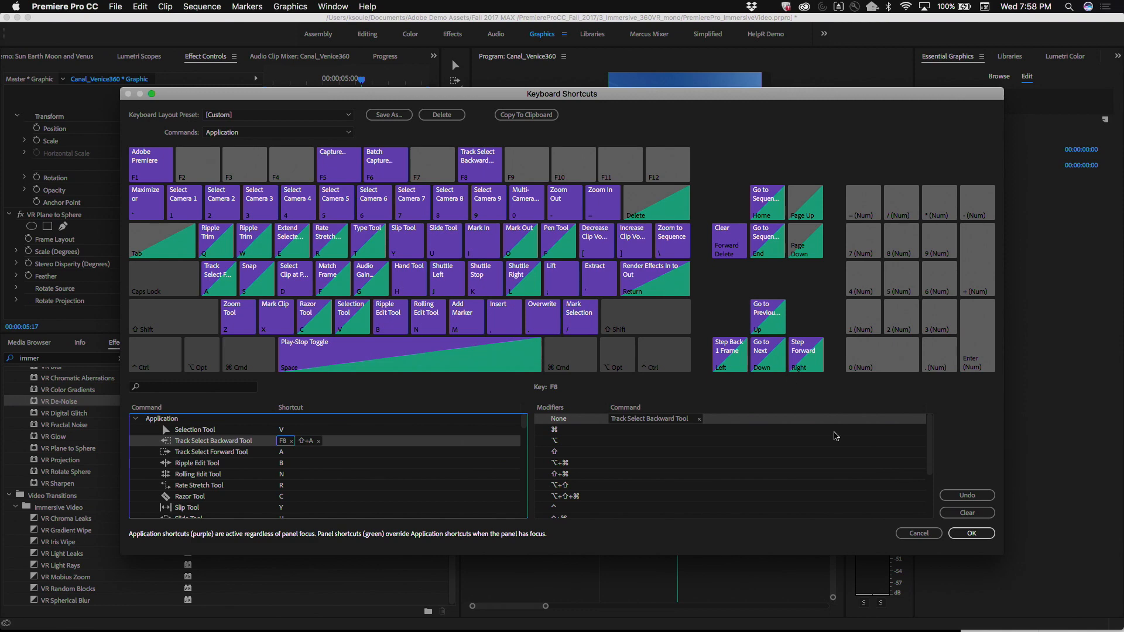
{"action": "left_click", "coordinate": [930, 534]}
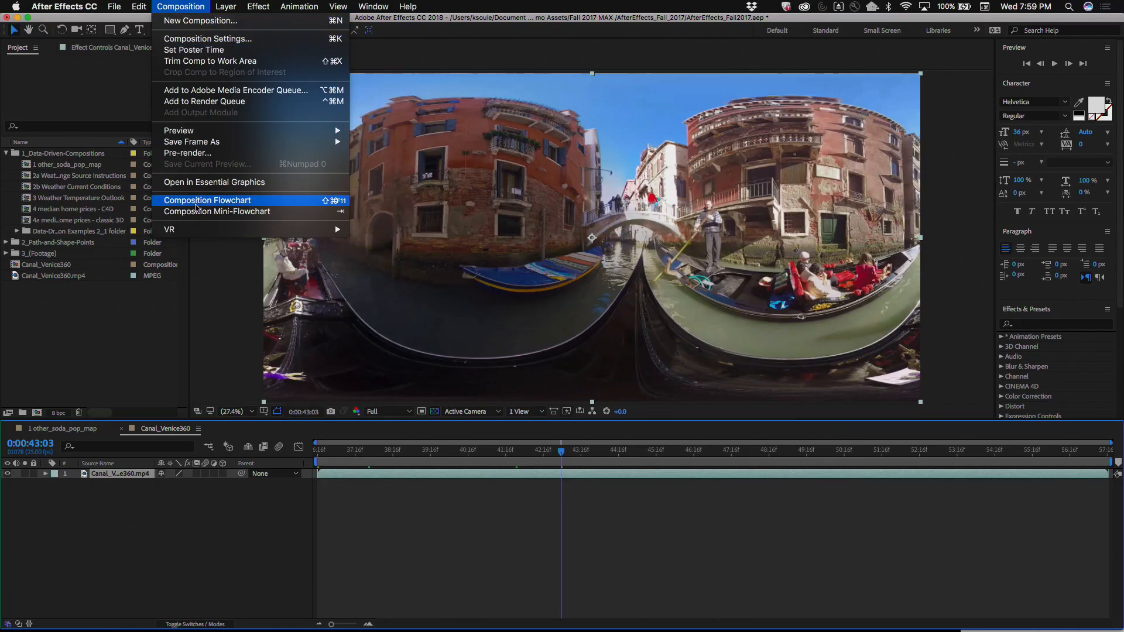
Step: Start Extract Cubemap in After Effects and enable Allow Scripts to Write Files and Access Network in the general preferences
{"action": "mouse_move", "coordinate": [198, 230]}
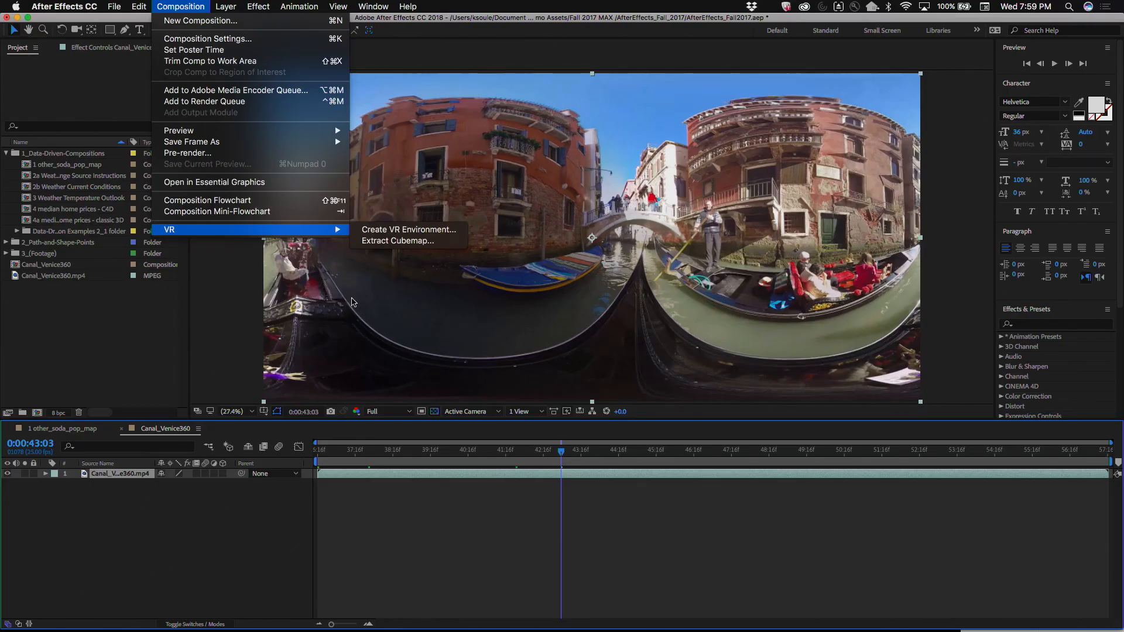
{"action": "left_click", "coordinate": [384, 241]}
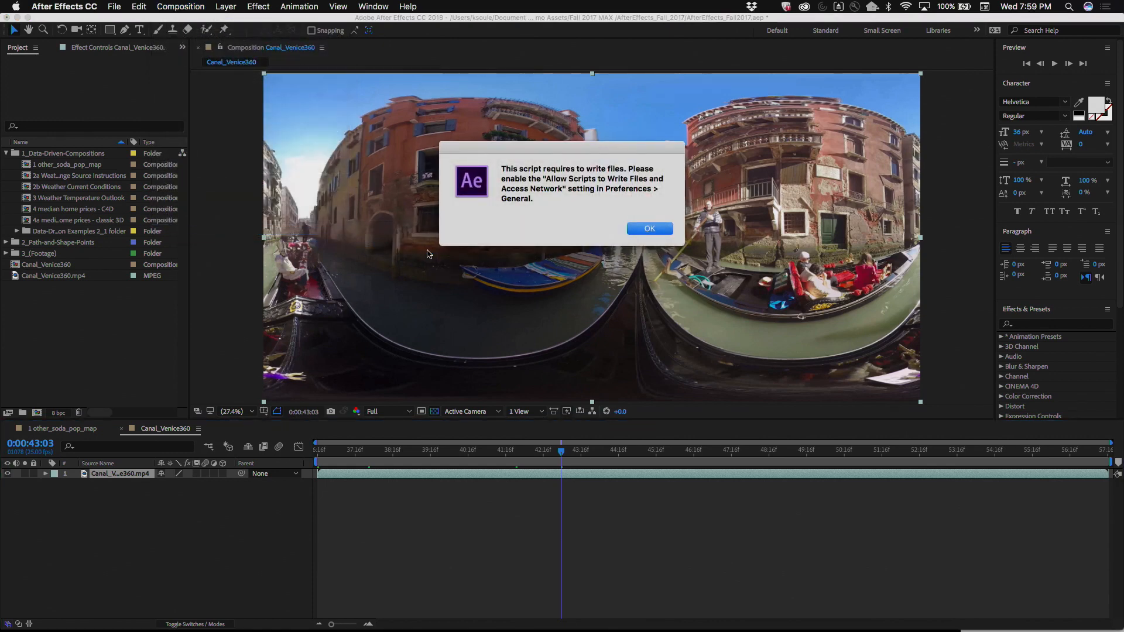
{"action": "left_click", "coordinate": [650, 229]}
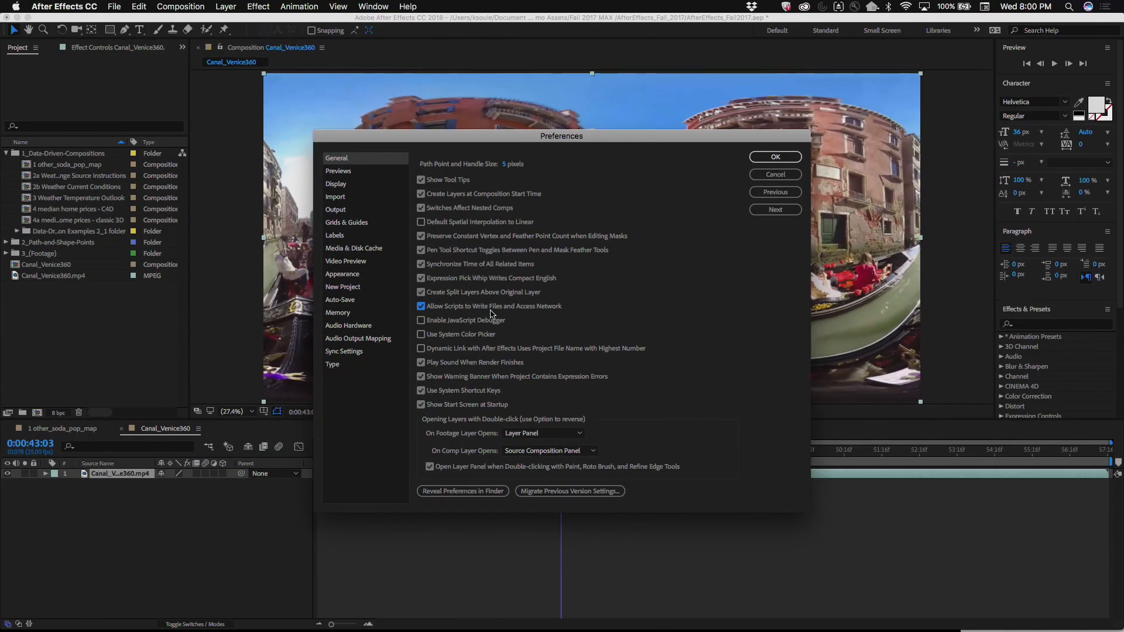
{"action": "left_click", "coordinate": [777, 157]}
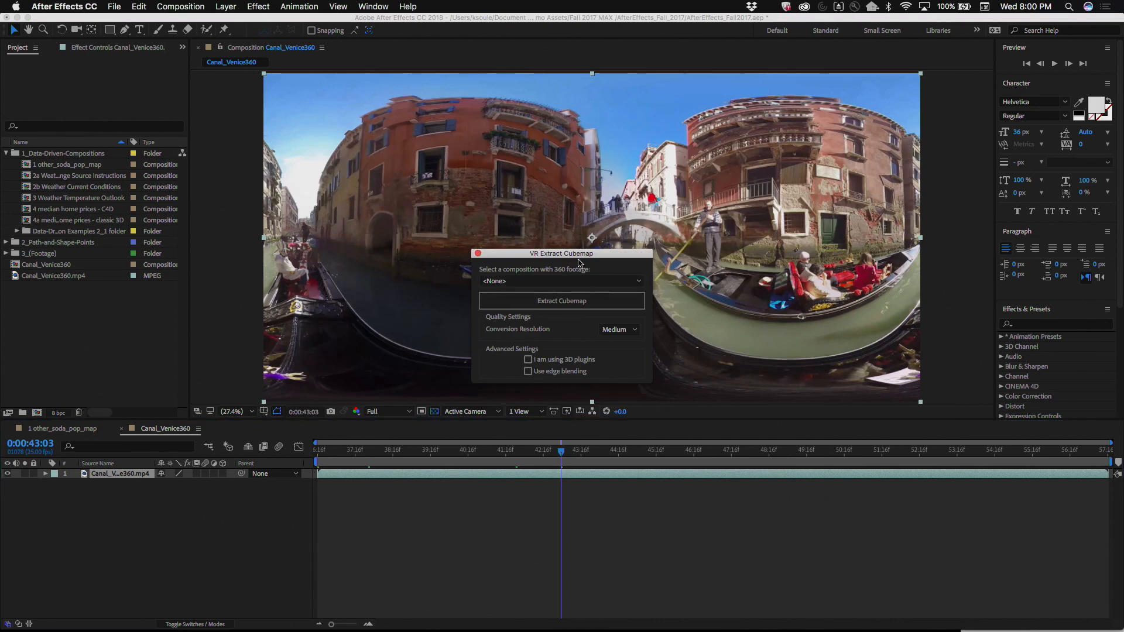
Step: Extract a cubemap from the Canal_Venice360 composition at Medium conversion resolution
{"action": "left_click_drag", "start_coordinate": [544, 253], "coordinate": [119, 71]}
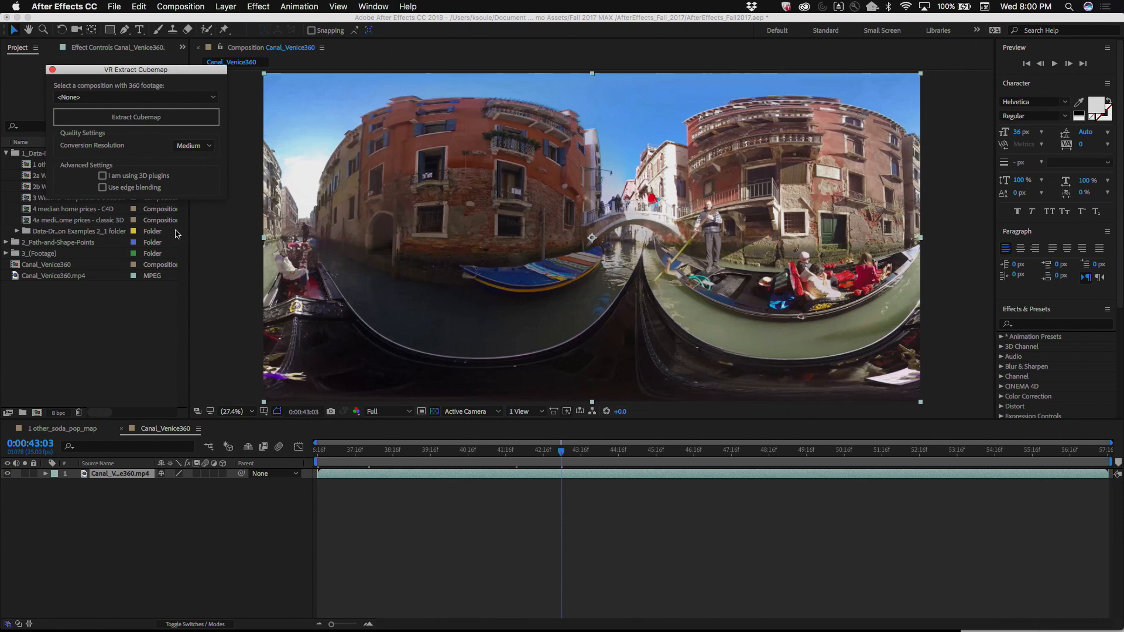
{"action": "left_click", "coordinate": [198, 99]}
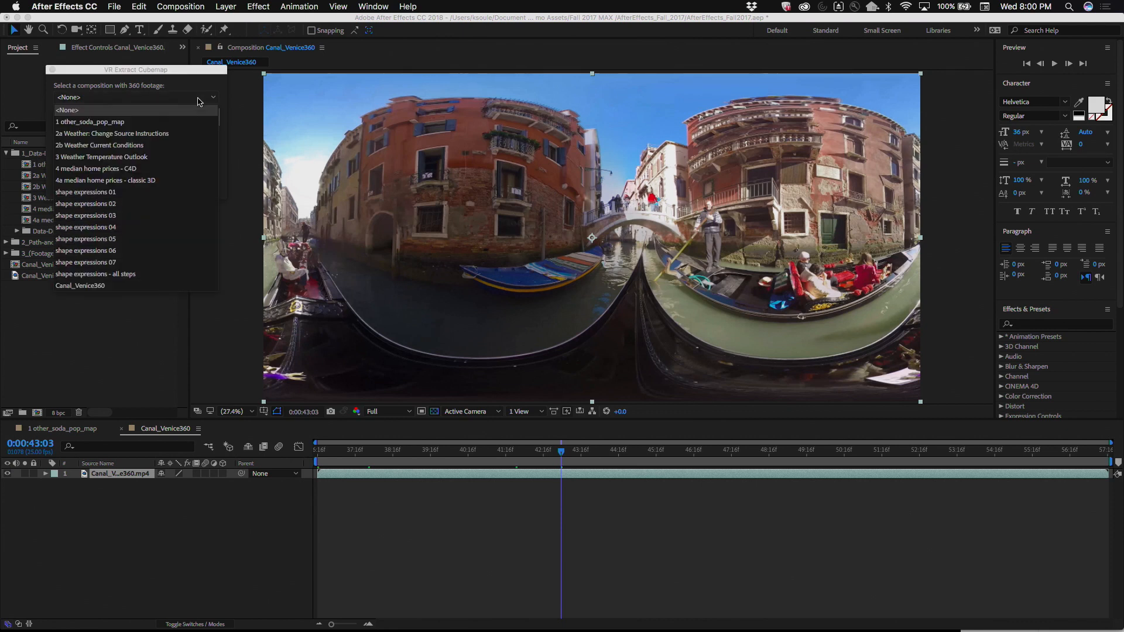
{"action": "left_click", "coordinate": [87, 285]}
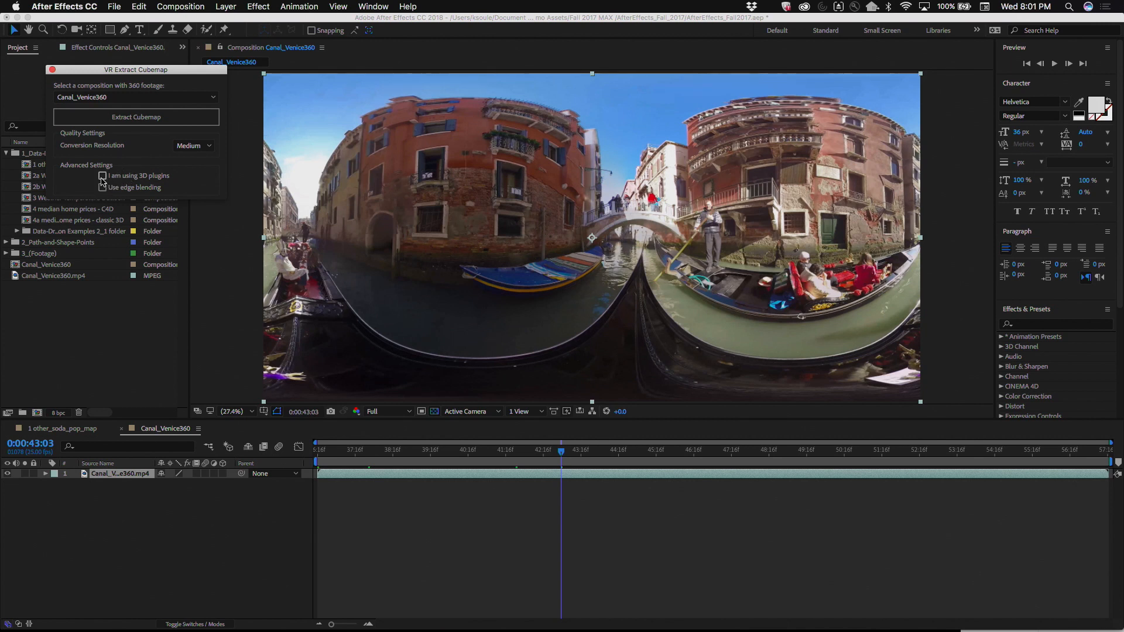
{"action": "left_click", "coordinate": [135, 117]}
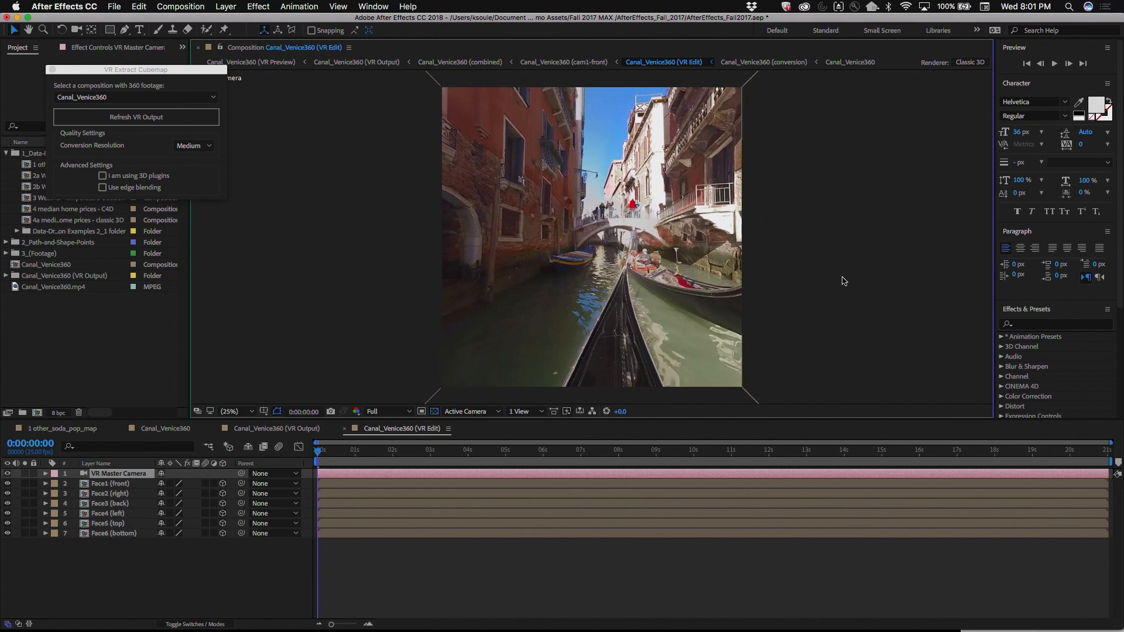
Step: Rotate the VR Master Camera towards the gondola's passengers in the VR Edit composition and open the source behind Face1 (front)
{"action": "key", "text": "c"}
{"action": "left_click_drag", "start_coordinate": [371, 221], "coordinate": [486, 219]}
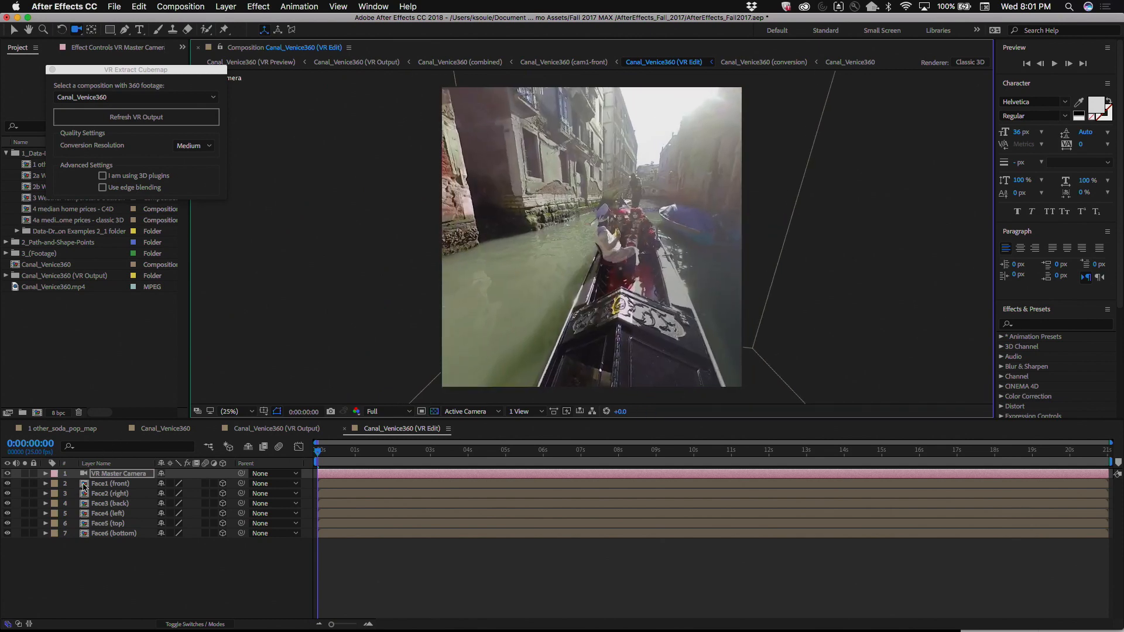
{"action": "left_click", "coordinate": [84, 485]}
{"action": "double_click", "coordinate": [84, 486]}
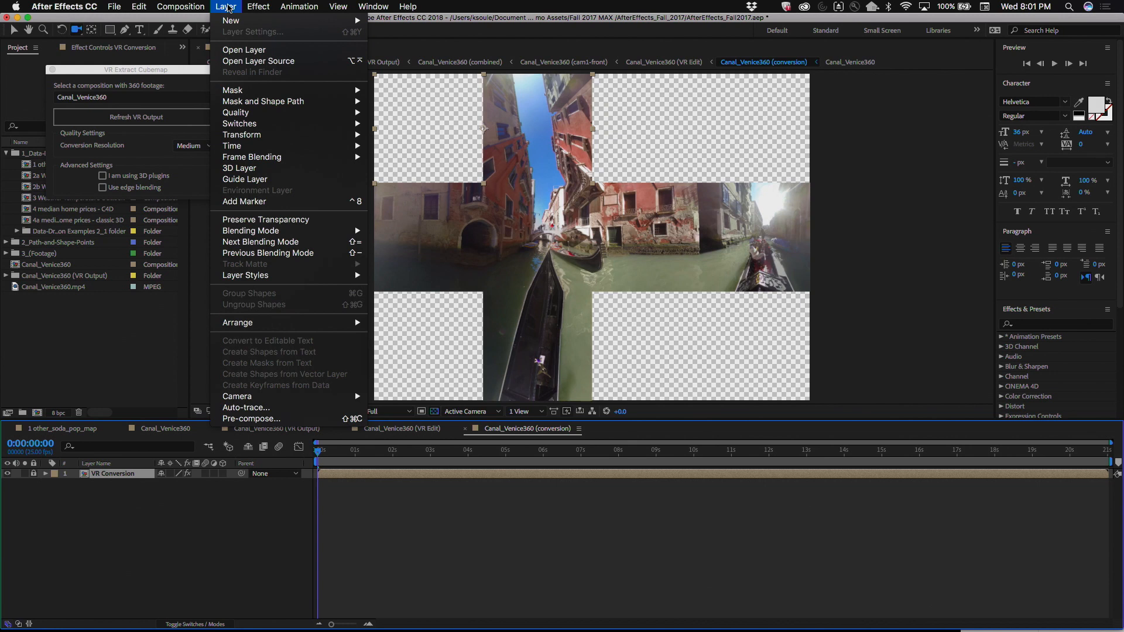
Step: Show the VR Converter settings of the VR Conversion layer in the conversion composition and unlock the layer
{"action": "left_click", "coordinate": [104, 354]}
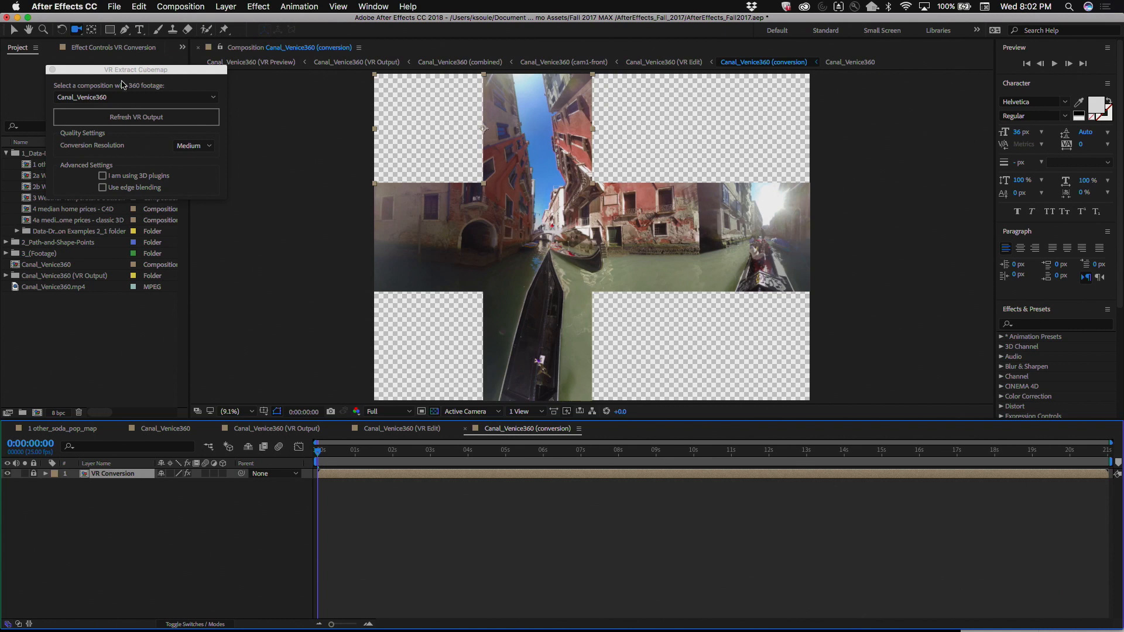
{"action": "left_click_drag", "start_coordinate": [68, 75], "coordinate": [372, 23]}
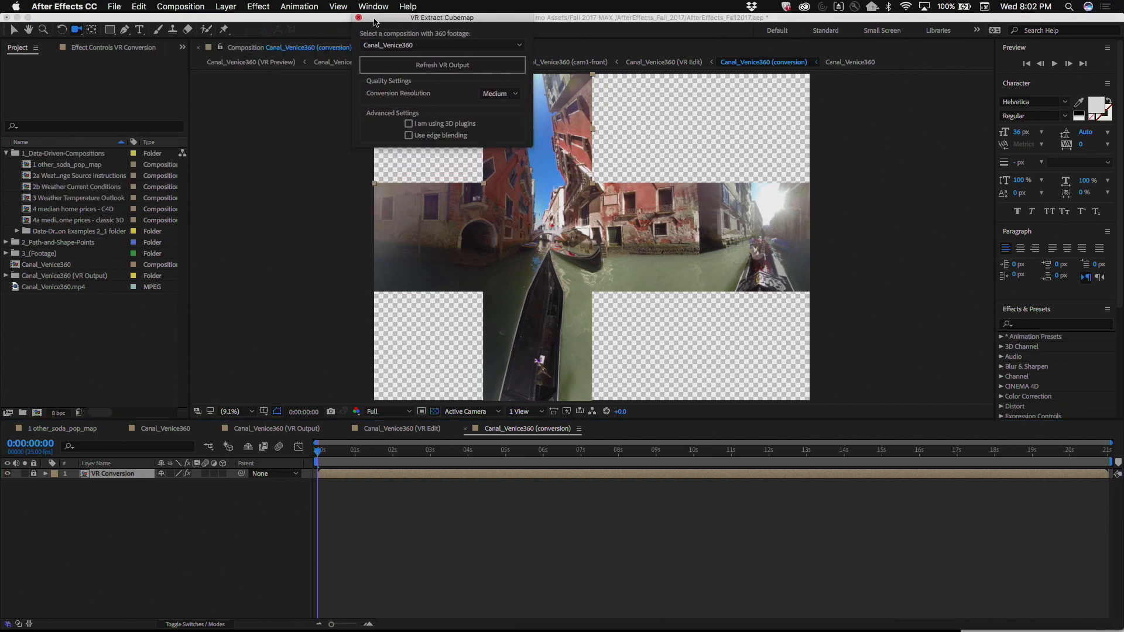
{"action": "left_click", "coordinate": [88, 48]}
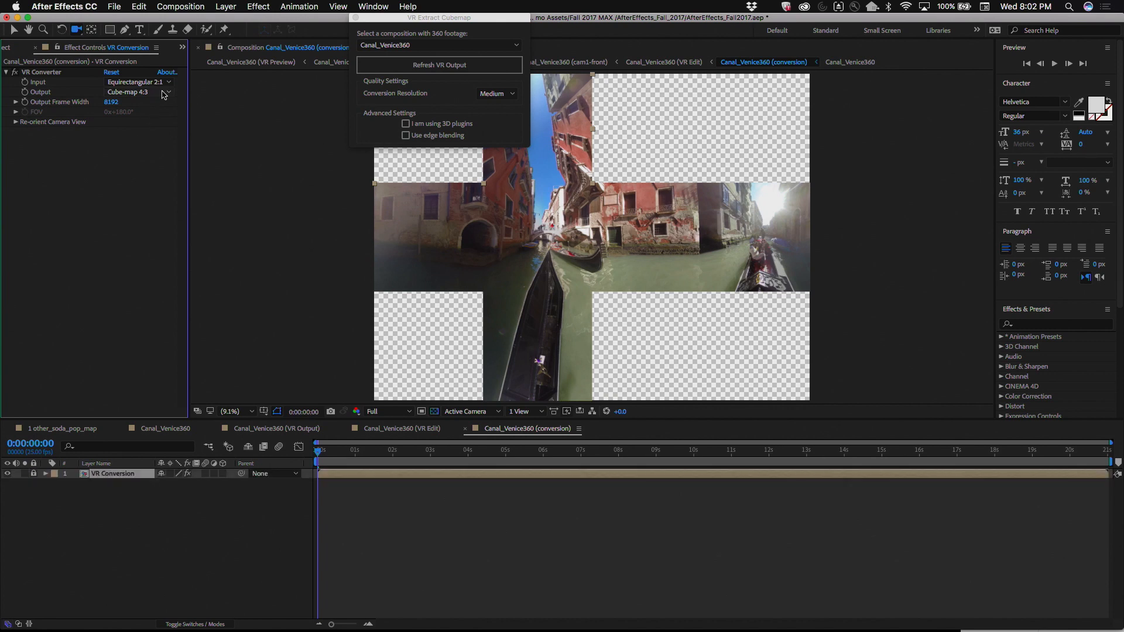
{"action": "left_click", "coordinate": [34, 485]}
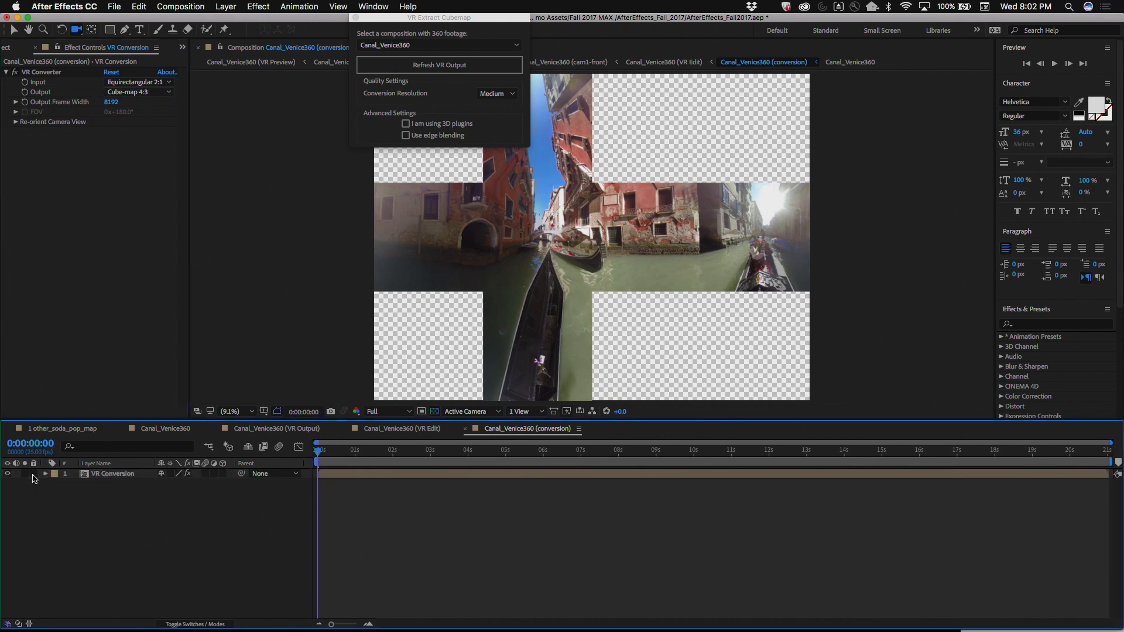
Step: Set the VR Converter's output to Cube-map Facebook 3:2 and close the VR Extract Cubemap window
{"action": "left_click", "coordinate": [167, 94]}
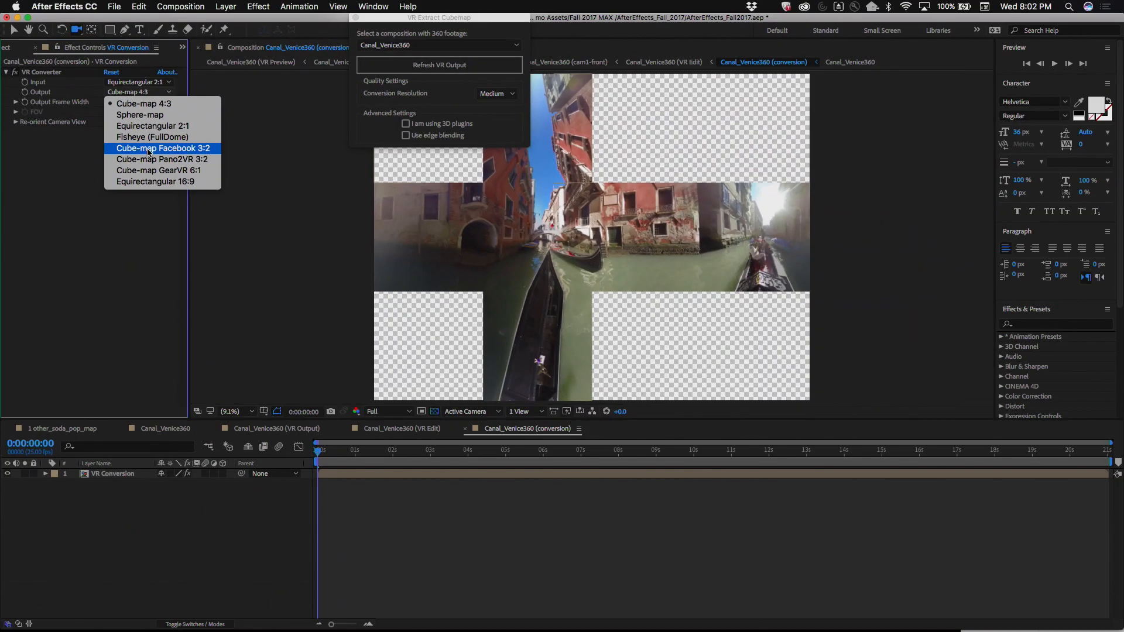
{"action": "left_click", "coordinate": [121, 227]}
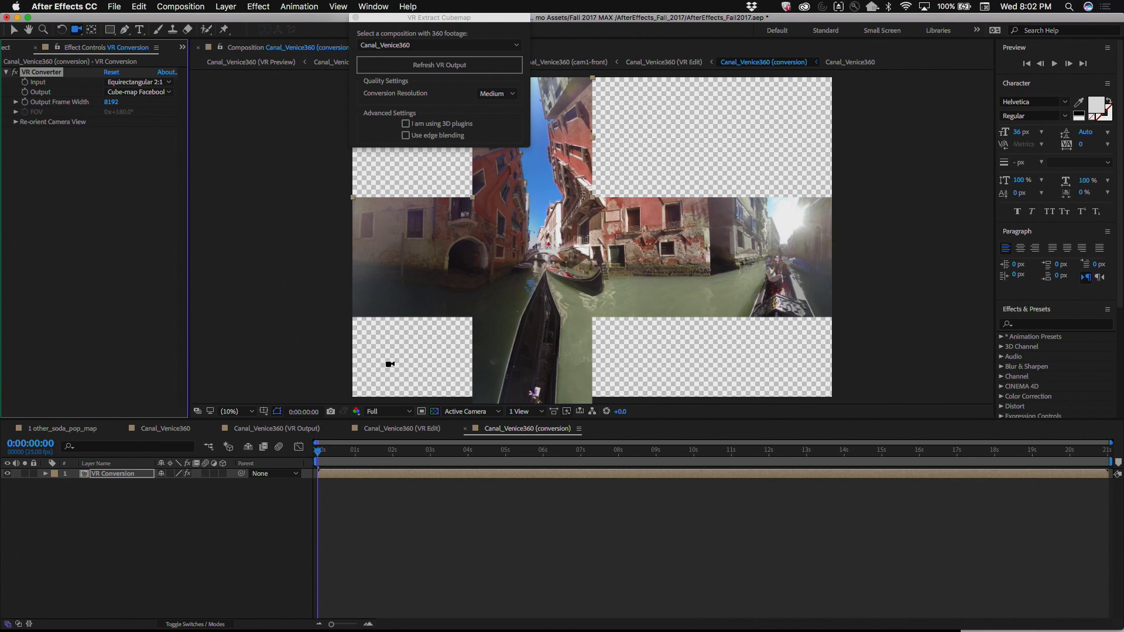
{"action": "left_click", "coordinate": [356, 18]}
Step: Try Fisheye (FullDome) as the VR Converter's output, ignoring the GPU error, and return the output to Cube-map Facebook 3:2
{"action": "left_click", "coordinate": [139, 92]}
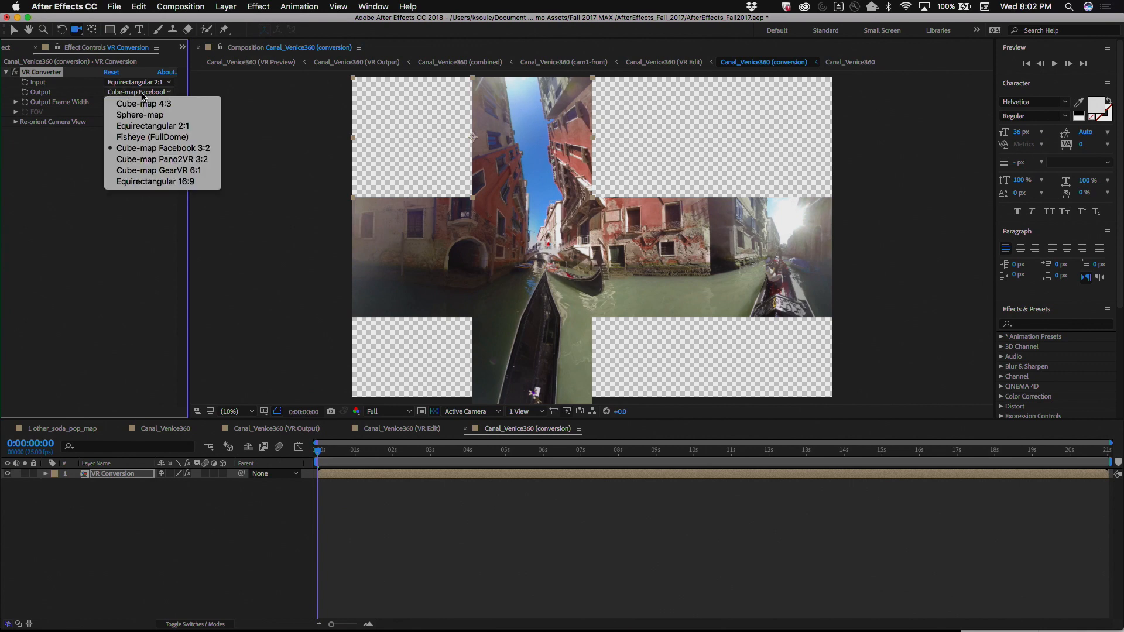
{"action": "left_click", "coordinate": [149, 137]}
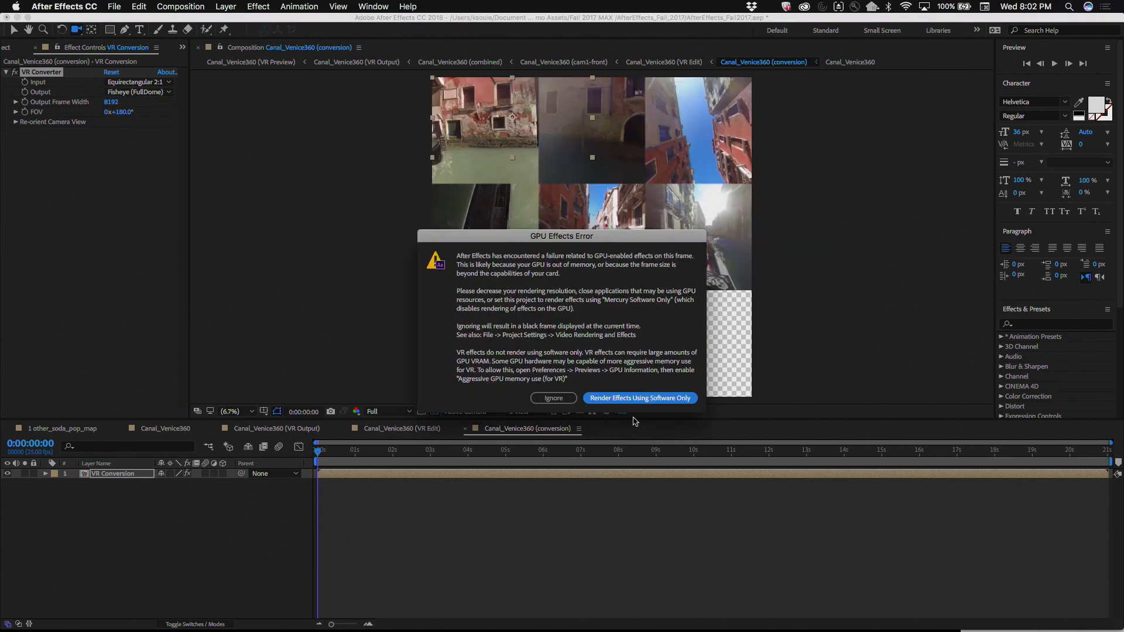
{"action": "left_click", "coordinate": [548, 398]}
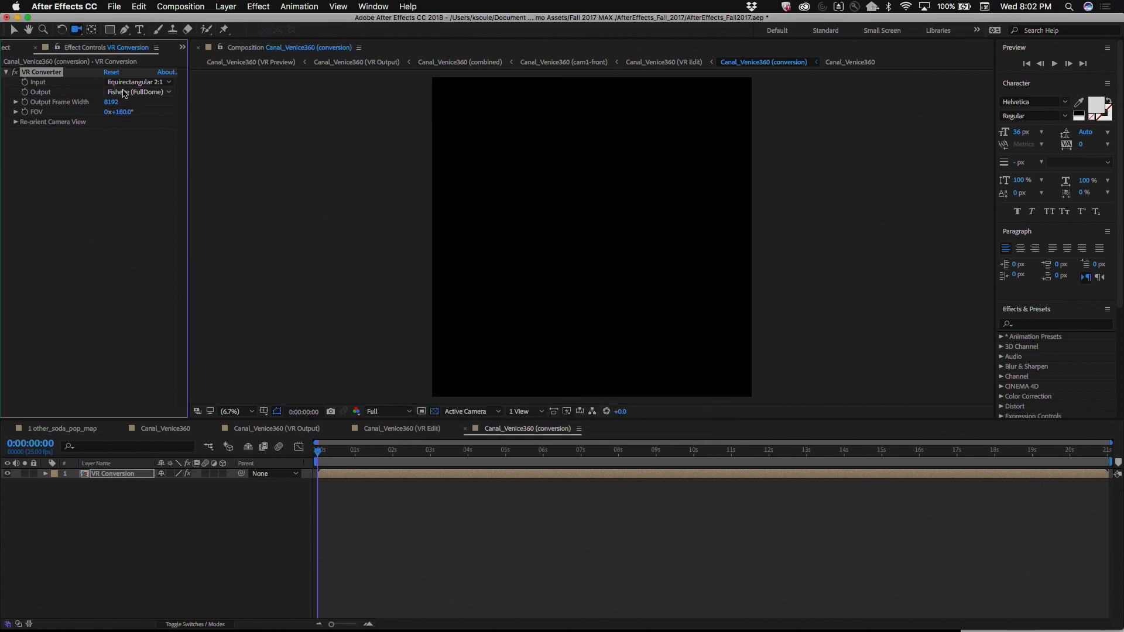
{"action": "left_click", "coordinate": [123, 93]}
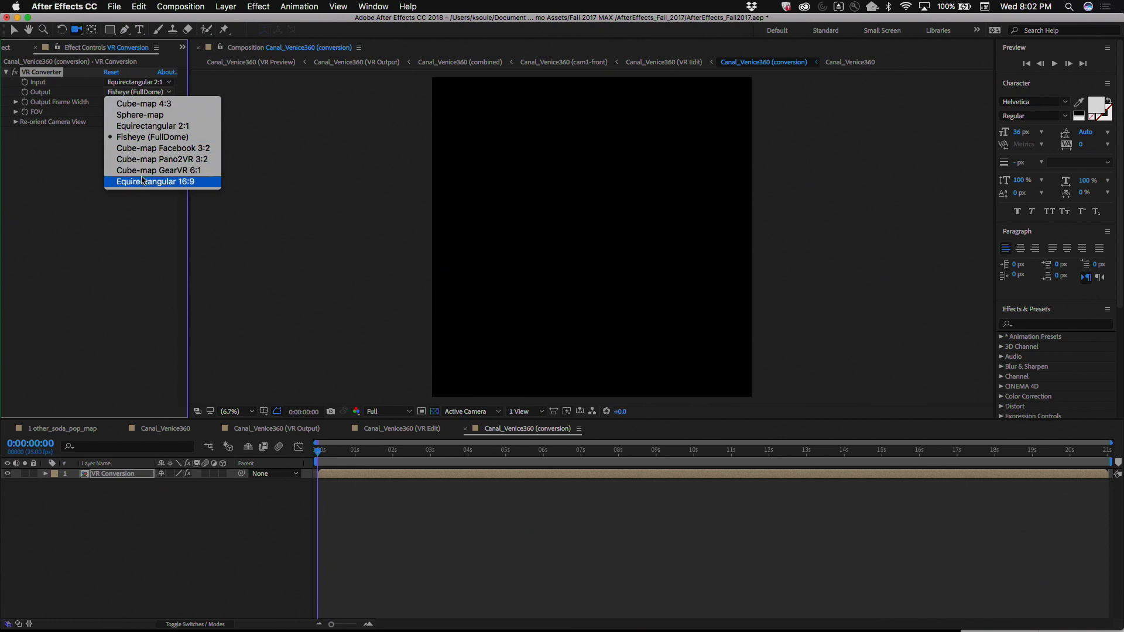
{"action": "left_click", "coordinate": [153, 148]}
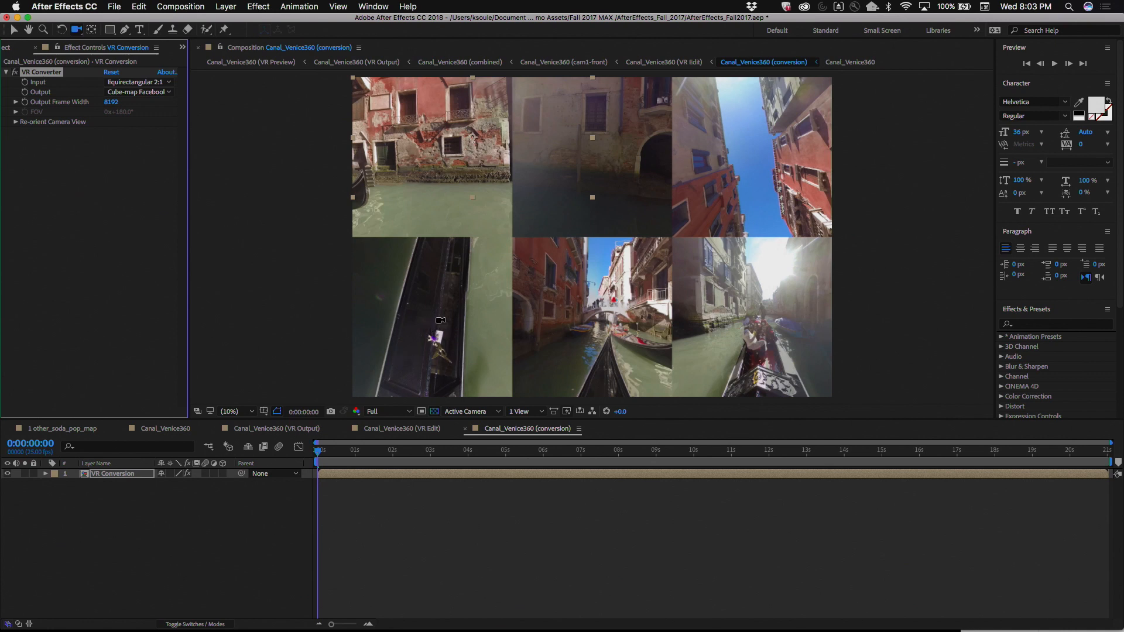
Step: Open the 1 other_soda_pop_map composition from the project and preview its animation from the beginning
{"action": "left_click", "coordinate": [5, 49]}
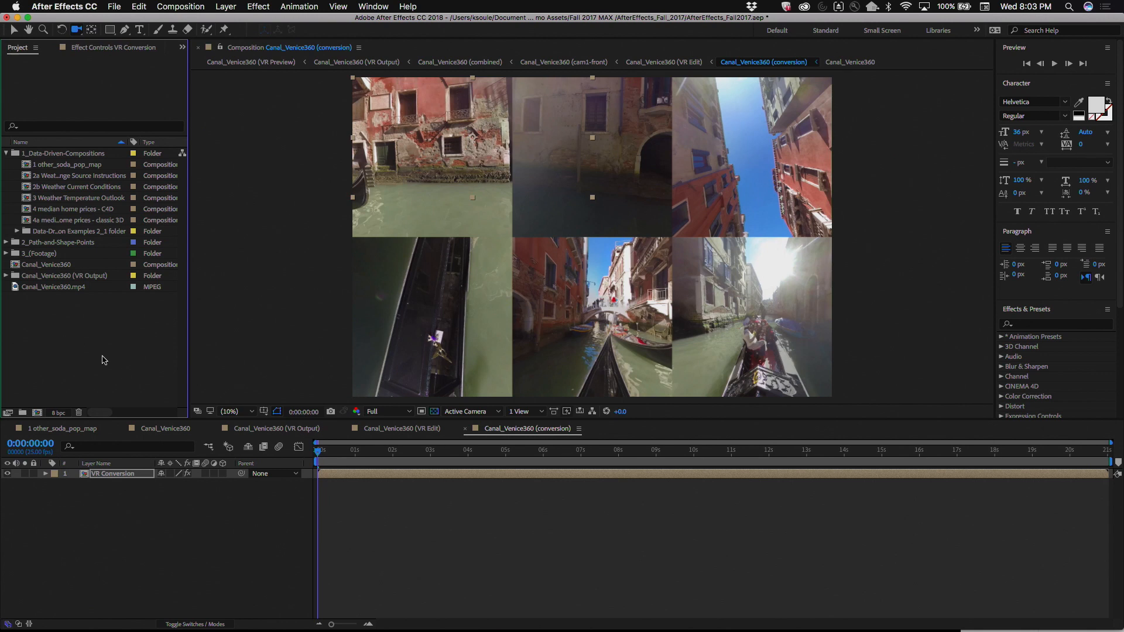
{"action": "double_click", "coordinate": [27, 166]}
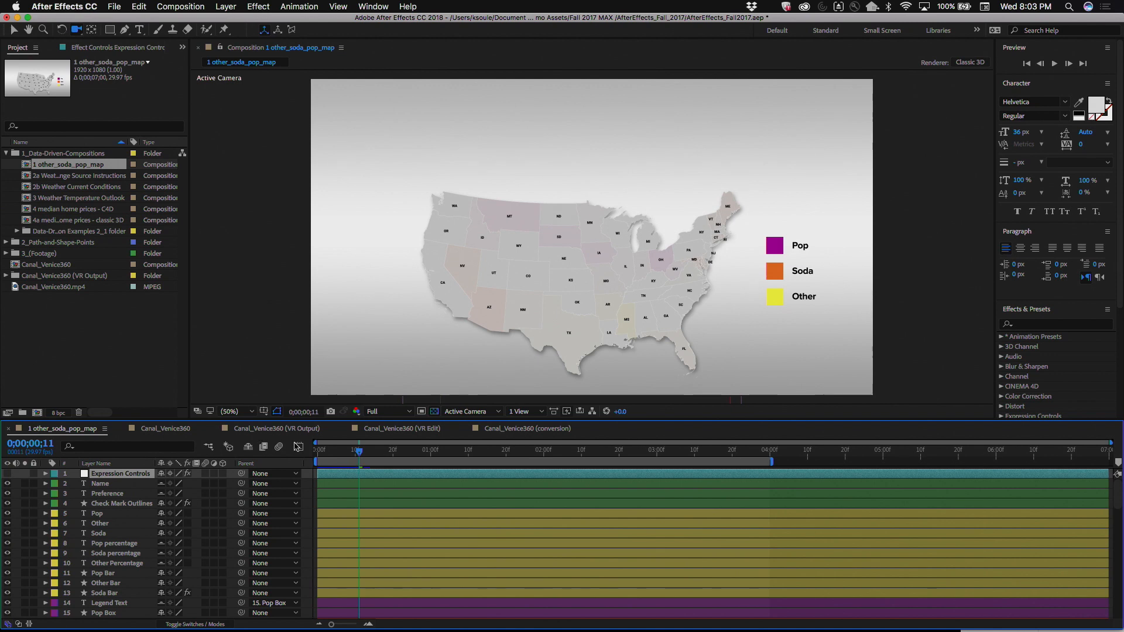
{"action": "left_click_drag", "start_coordinate": [337, 455], "coordinate": [311, 456]}
{"action": "key", "text": "space"}
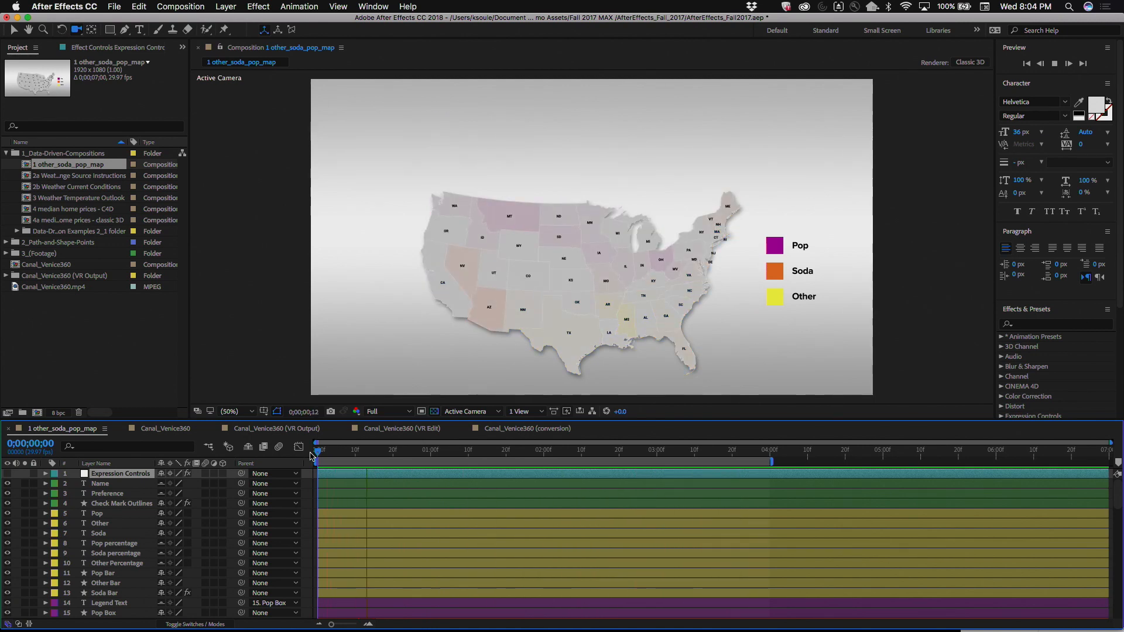
{"action": "key", "text": "space"}
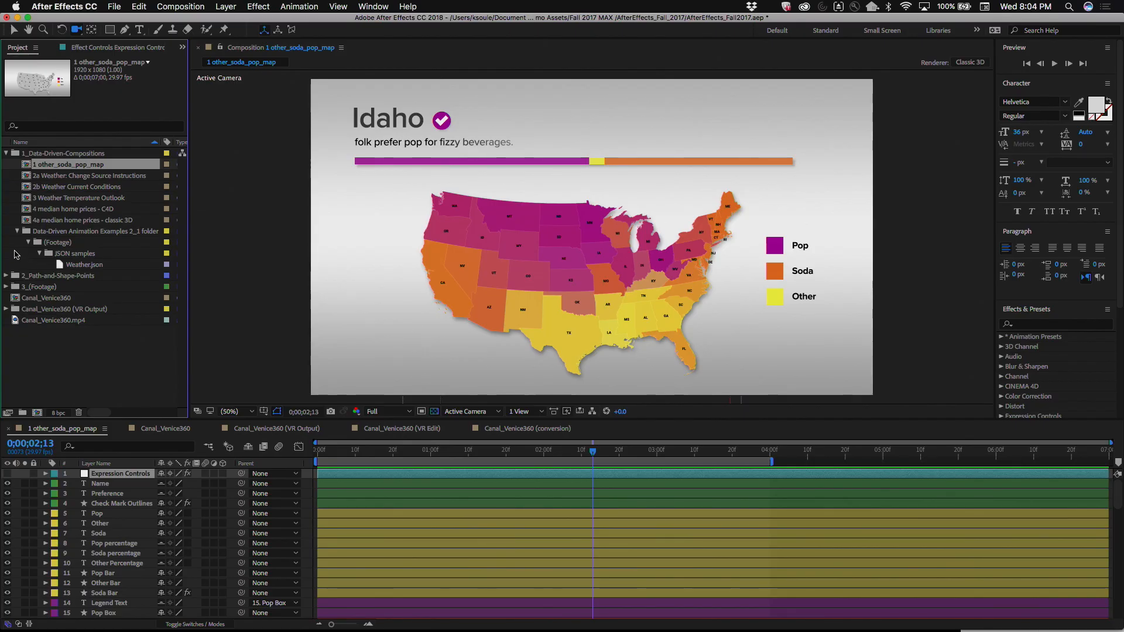
Step: Search the project for json and select other_soda_pop.json in the JSON samples folder
{"action": "left_click", "coordinate": [35, 127]}
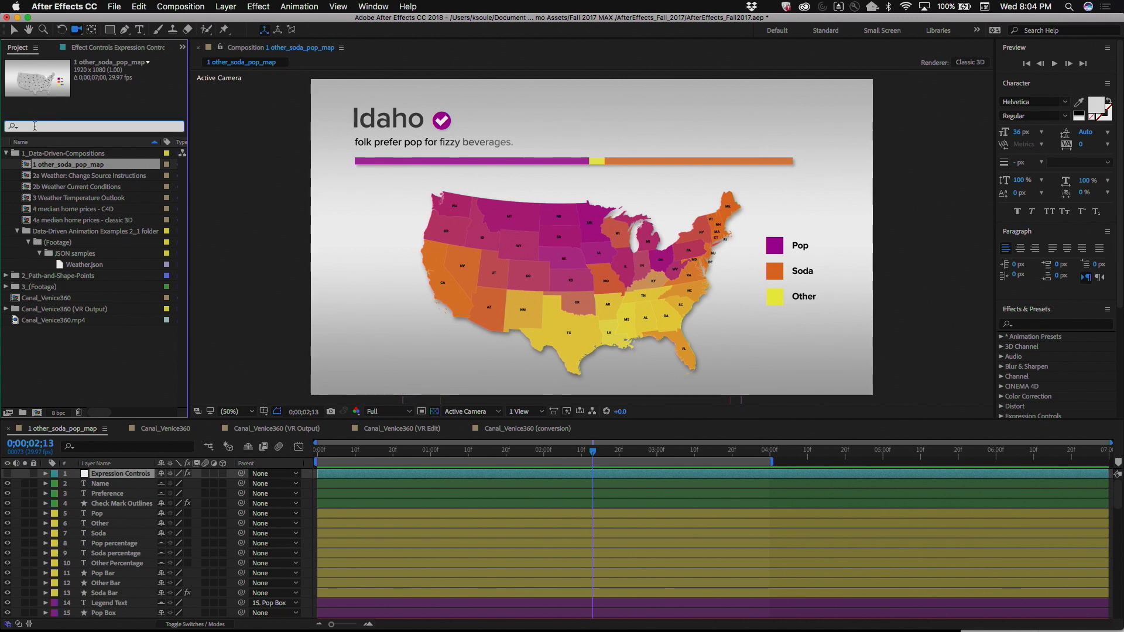
{"action": "type", "text": "json"}
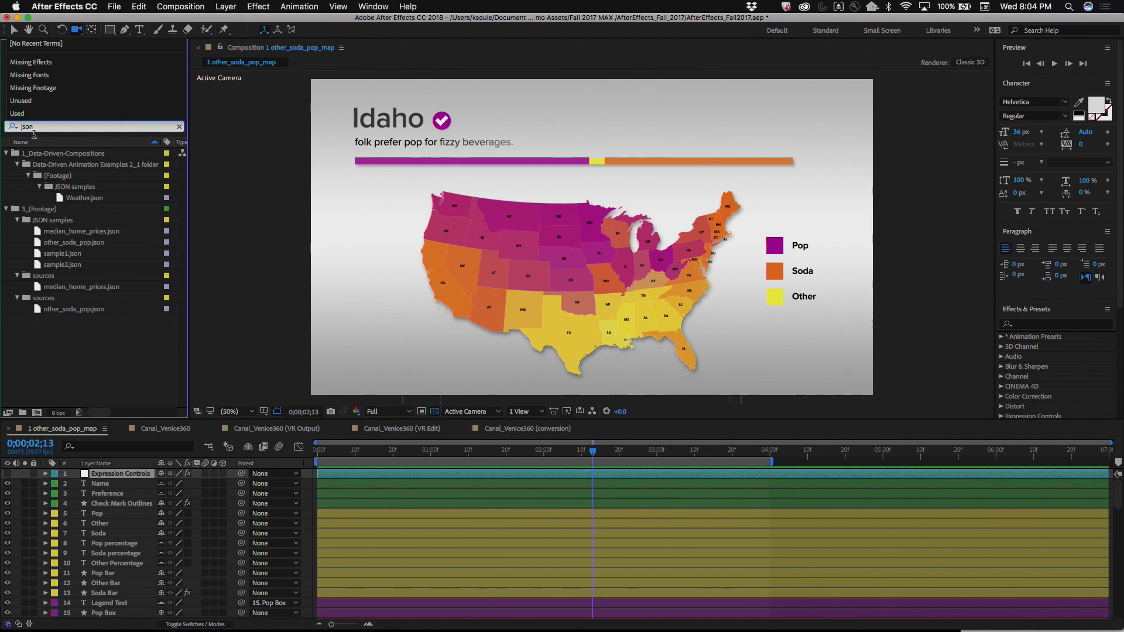
{"action": "left_click", "coordinate": [53, 363]}
{"action": "left_click", "coordinate": [40, 244]}
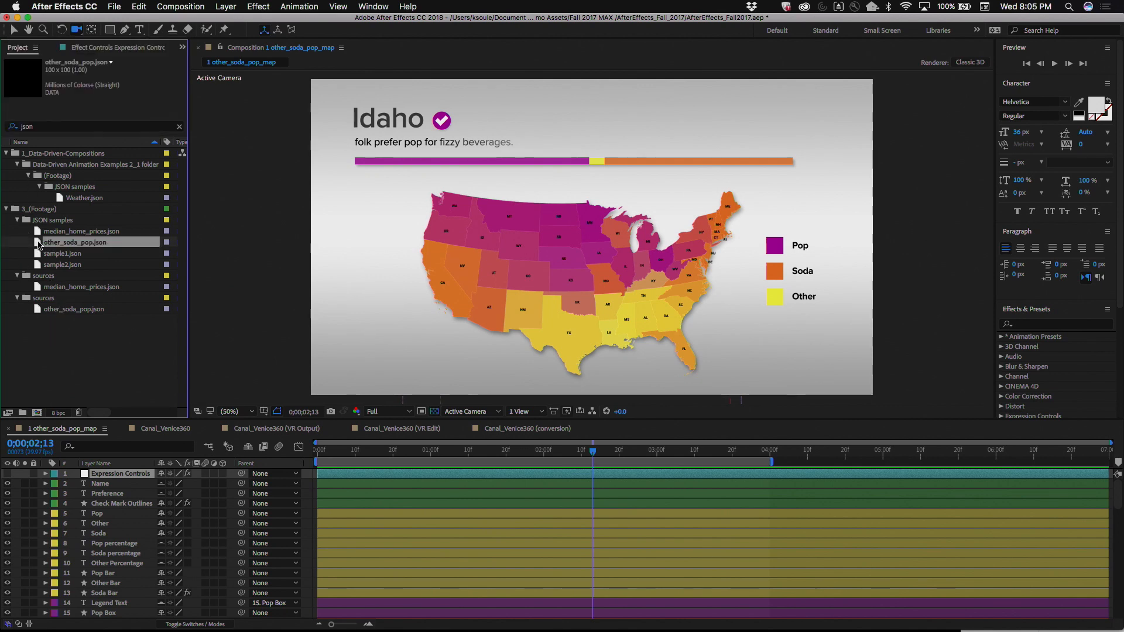
Step: Reveal other_soda_pop.json in Finder and open it in Brackets, declining the available update
{"action": "right_click", "coordinate": [39, 244]}
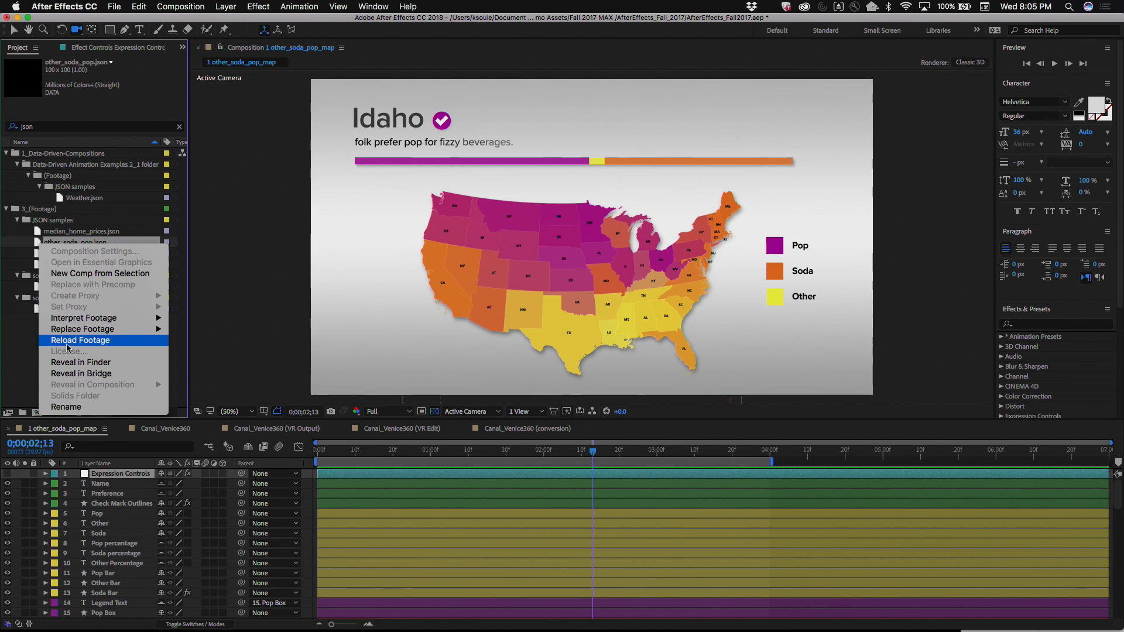
{"action": "left_click", "coordinate": [72, 363]}
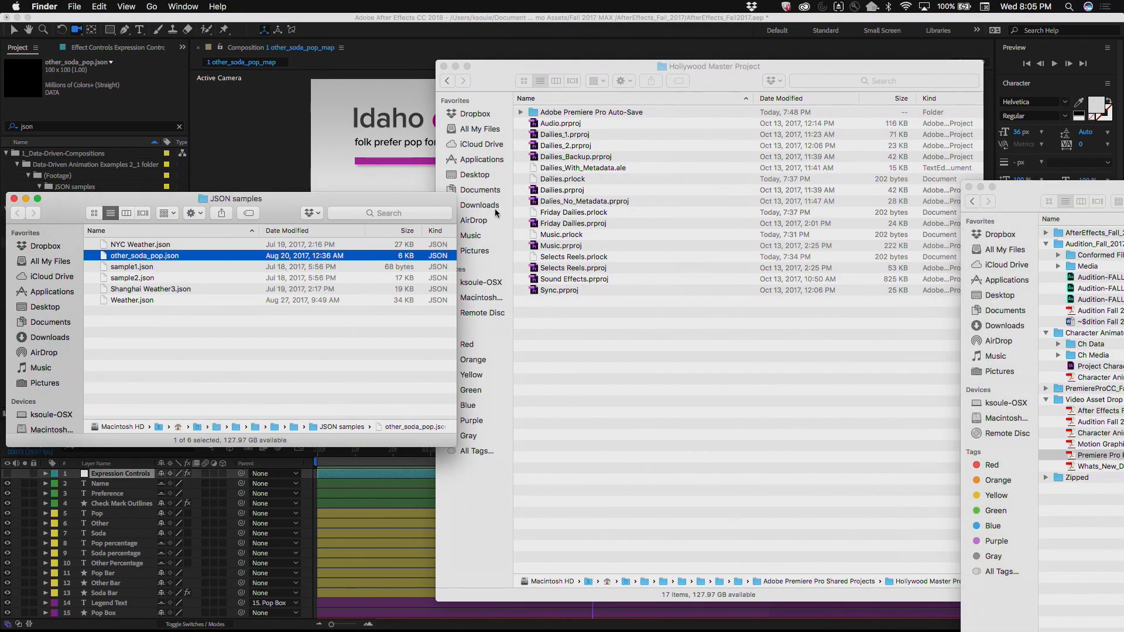
{"action": "right_click", "coordinate": [103, 256]}
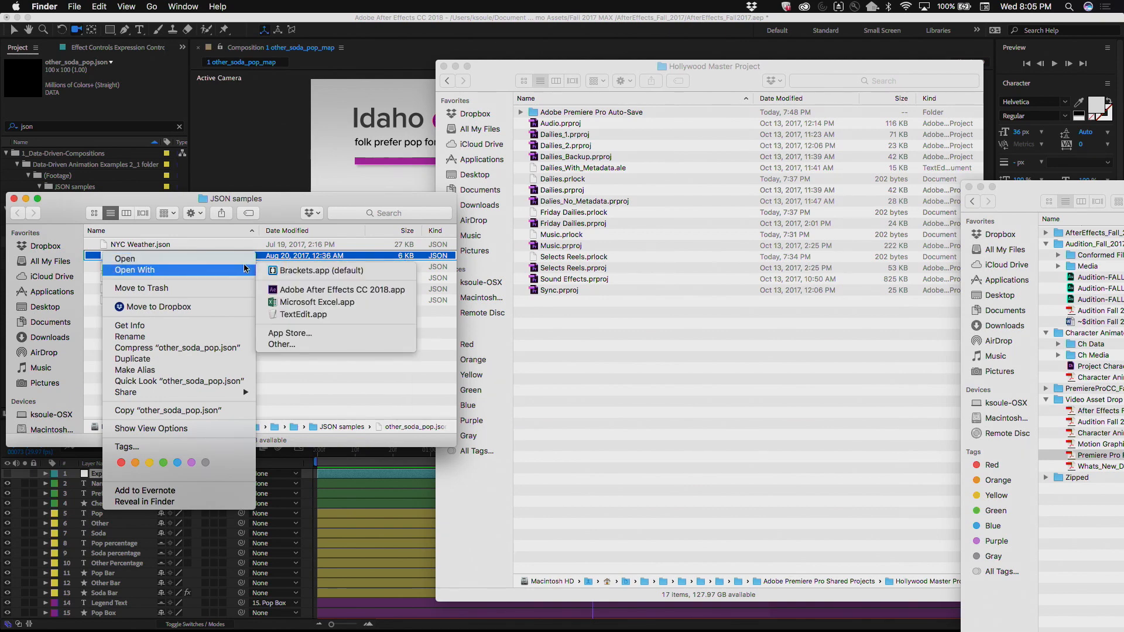
{"action": "left_click", "coordinate": [275, 270]}
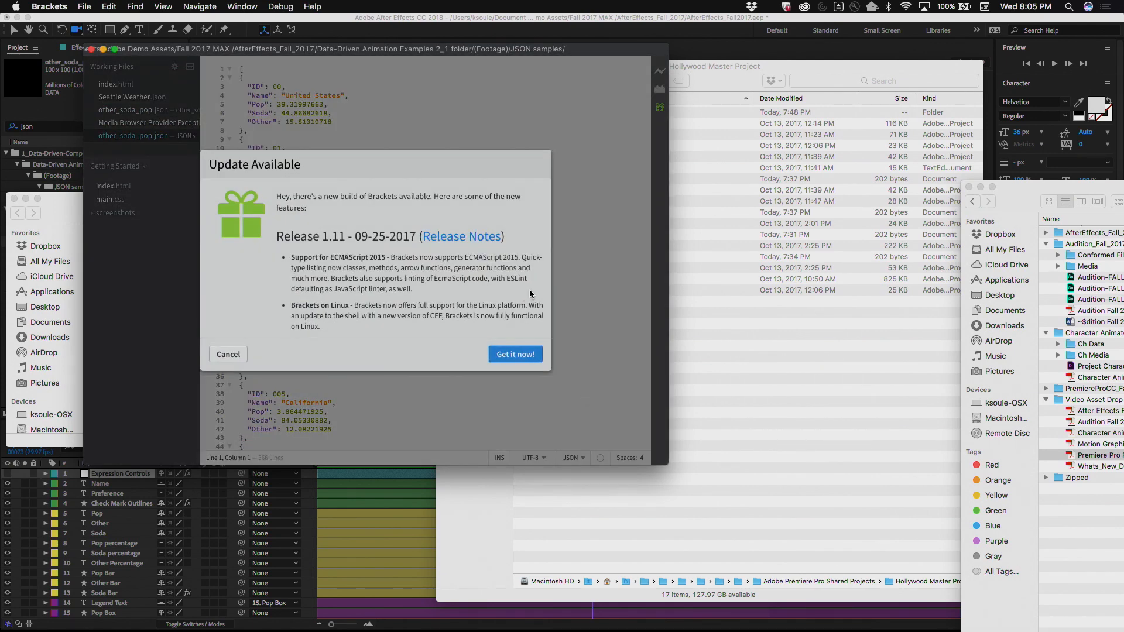
{"action": "left_click", "coordinate": [227, 355]}
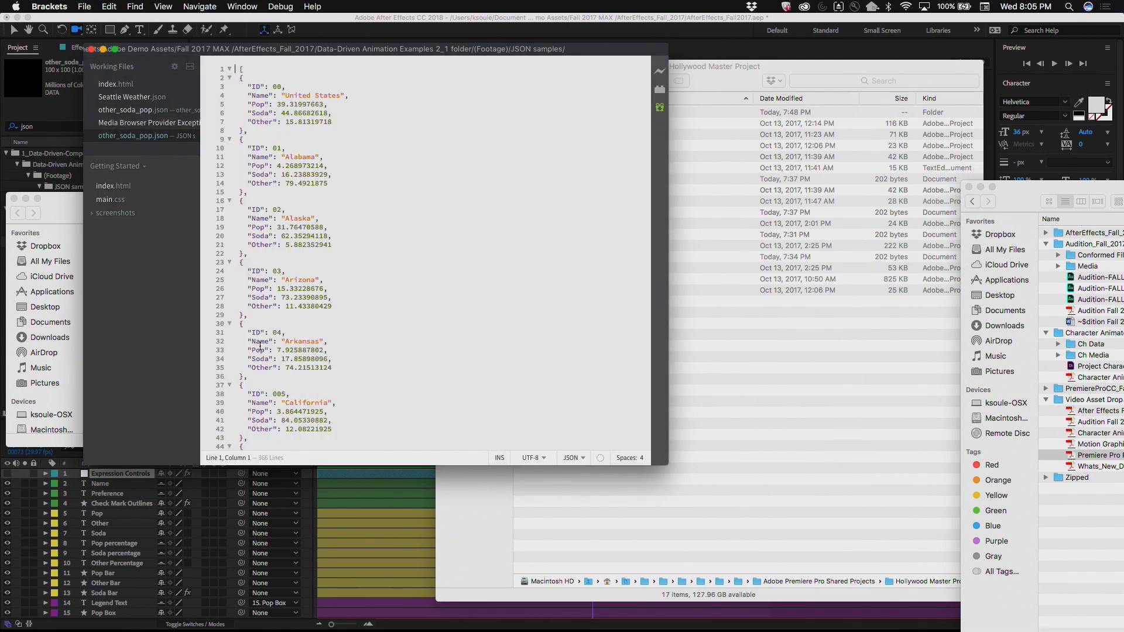
Step: Examine the Pop, Soda and Other values per state in the JSON file, close the editor and return to After Effects
{"action": "scroll", "coordinate": [425, 165], "scroll_direction": "down", "scroll_amount": 17}
{"action": "scroll", "coordinate": [425, 165], "scroll_direction": "up", "scroll_amount": 17}
{"action": "left_click_drag", "start_coordinate": [174, 51], "coordinate": [293, 32]}
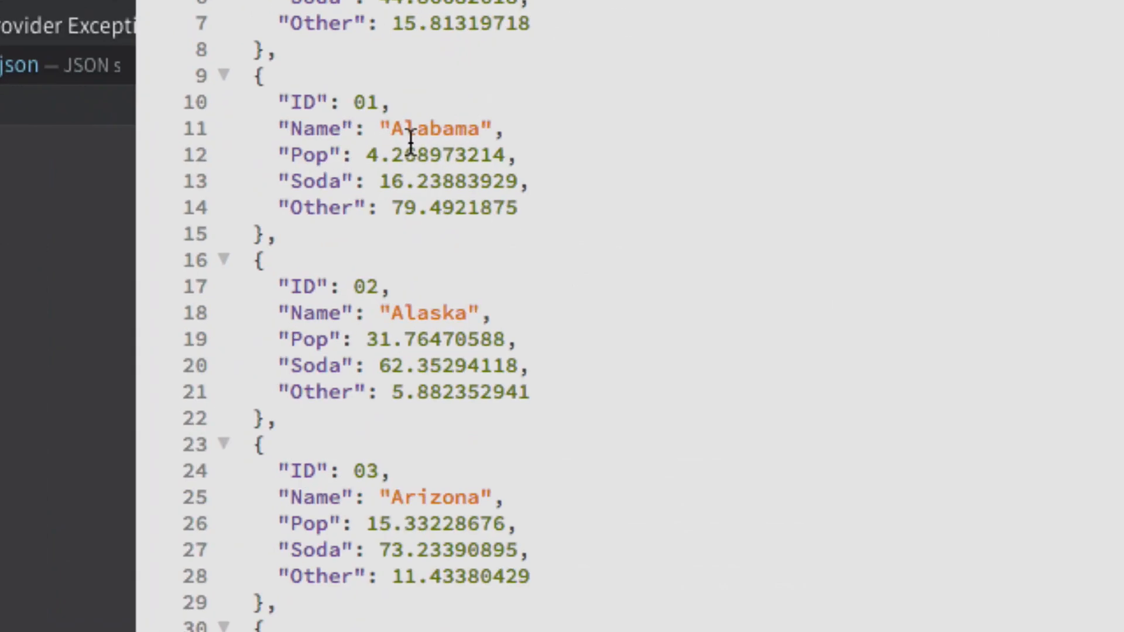
{"action": "scroll", "coordinate": [377, 495], "scroll_direction": "down", "scroll_amount": 8}
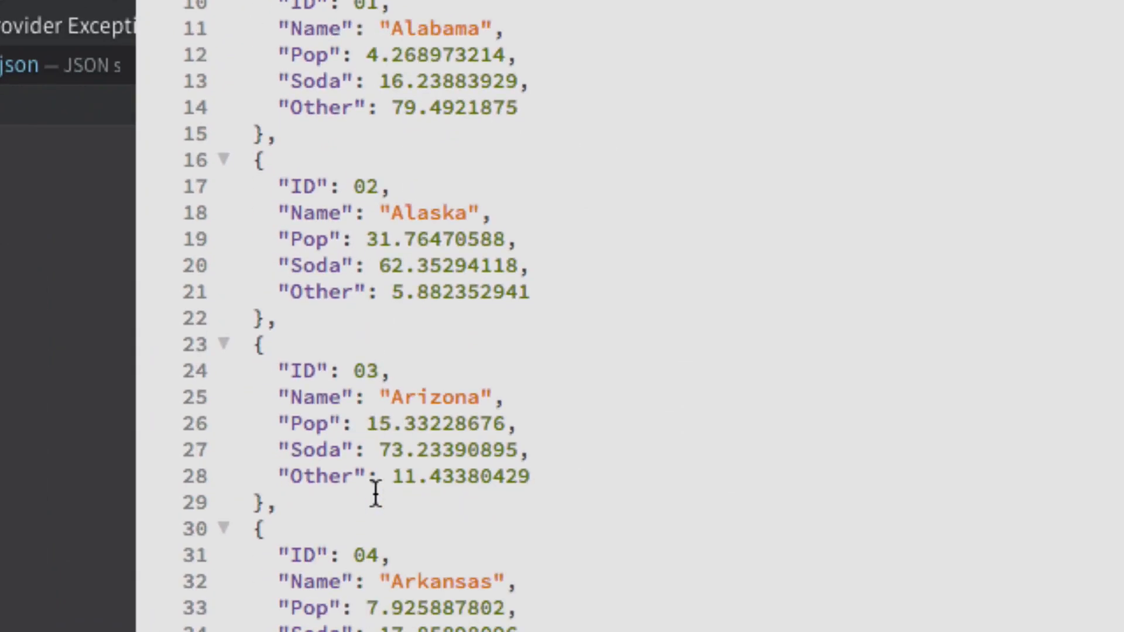
{"action": "scroll", "coordinate": [376, 480], "scroll_direction": "down", "scroll_amount": 5}
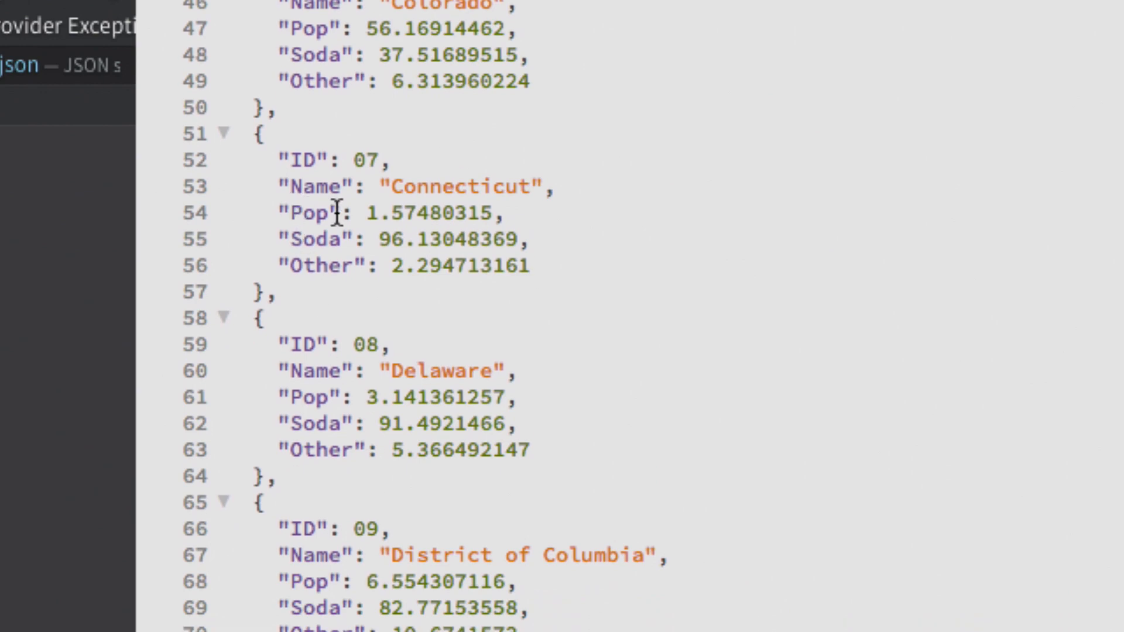
{"action": "scroll", "coordinate": [380, 310], "scroll_direction": "down", "scroll_amount": 10}
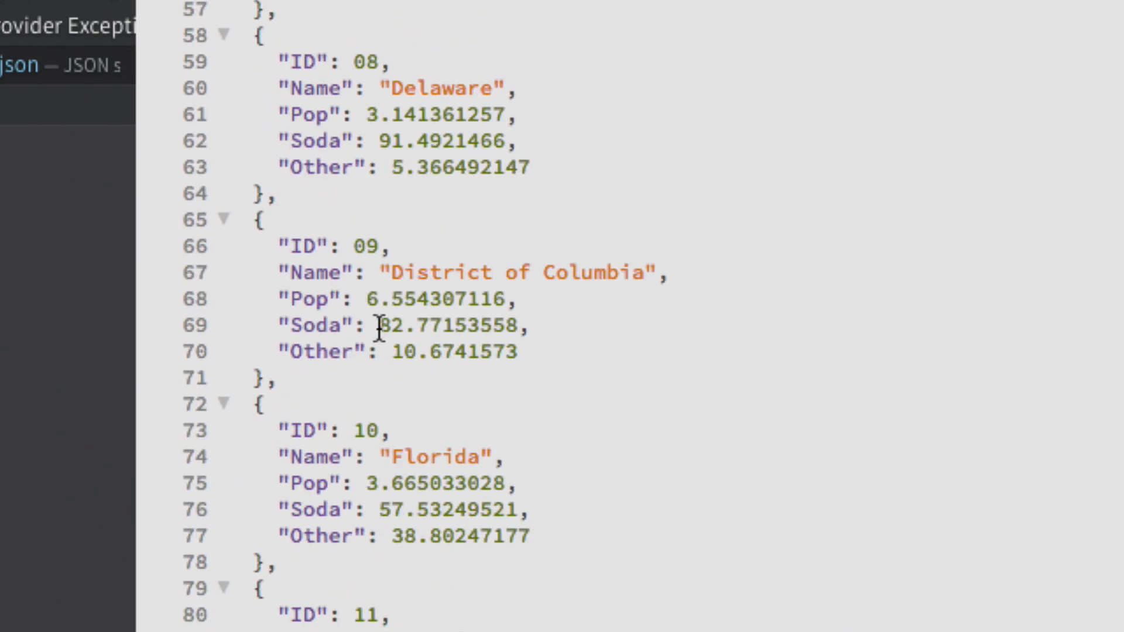
{"action": "scroll", "coordinate": [379, 326], "scroll_direction": "up", "scroll_amount": 12}
{"action": "scroll", "coordinate": [379, 326], "scroll_direction": "up", "scroll_amount": 10}
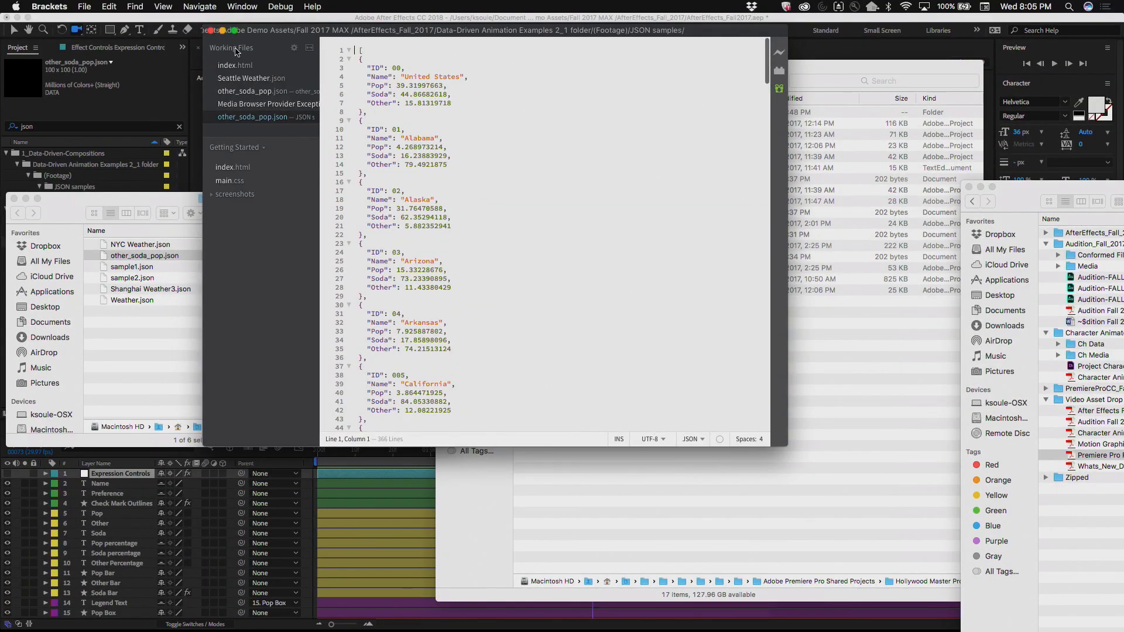
{"action": "left_click", "coordinate": [212, 31]}
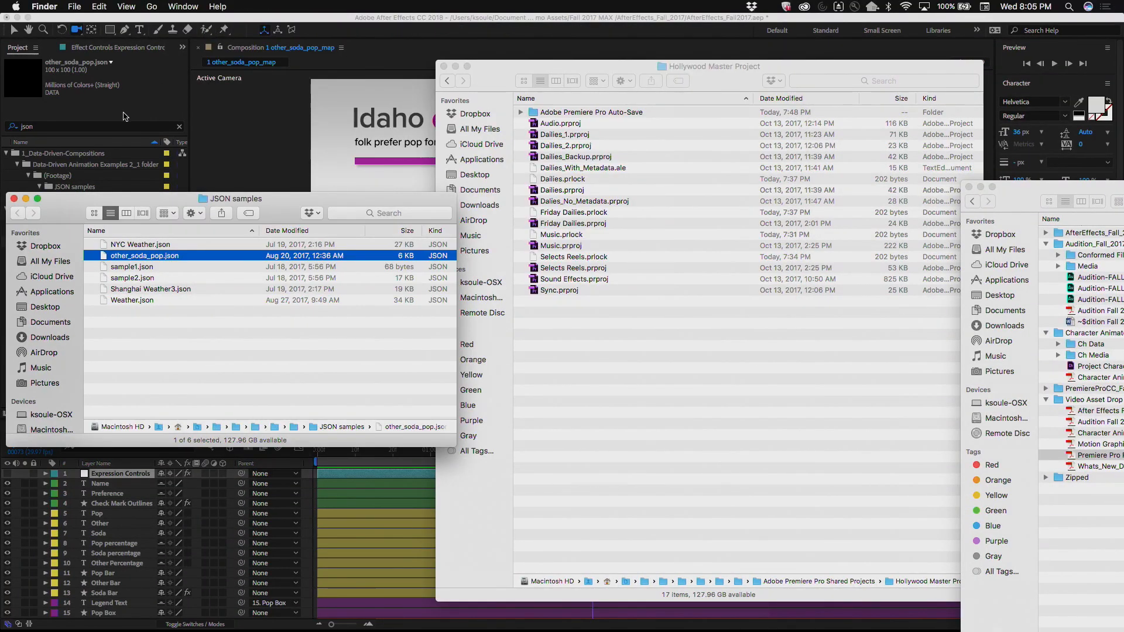
{"action": "left_click", "coordinate": [229, 164]}
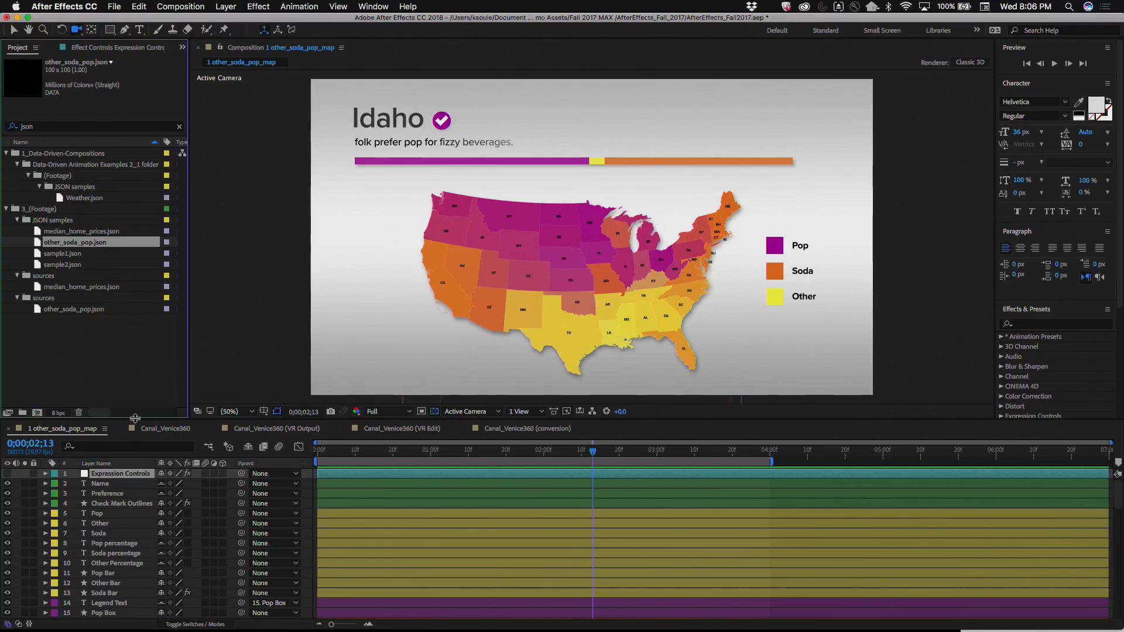
Step: Run the State ID slider of the Expression Controls layer through several states, ending on Kansas at 17.97
{"action": "left_click", "coordinate": [99, 51]}
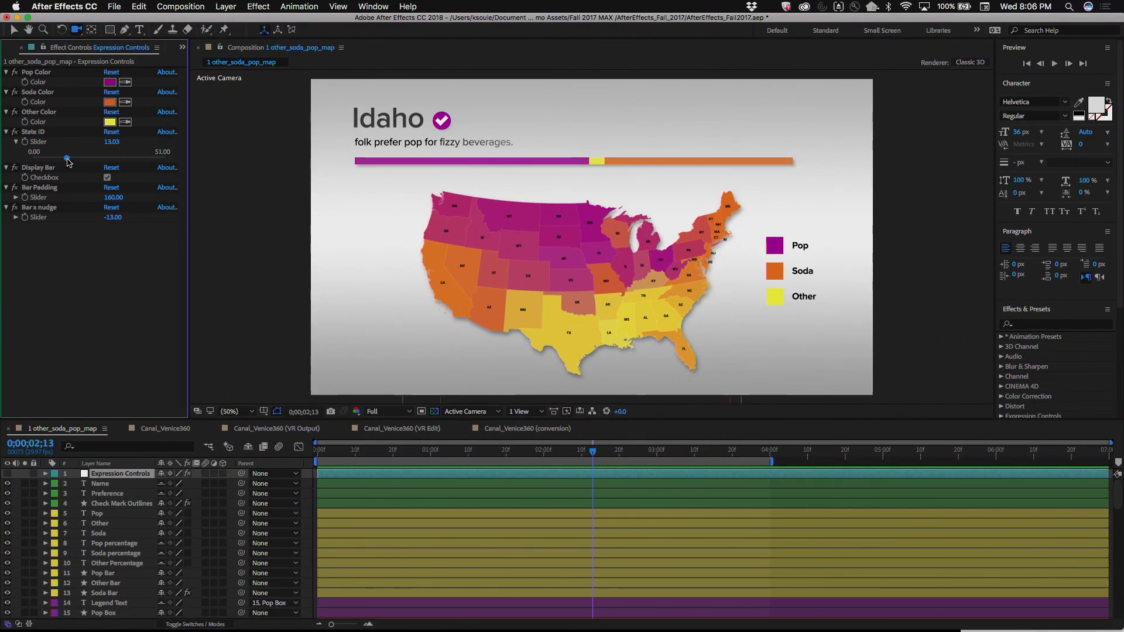
{"action": "left_click_drag", "start_coordinate": [66, 162], "coordinate": [48, 163]}
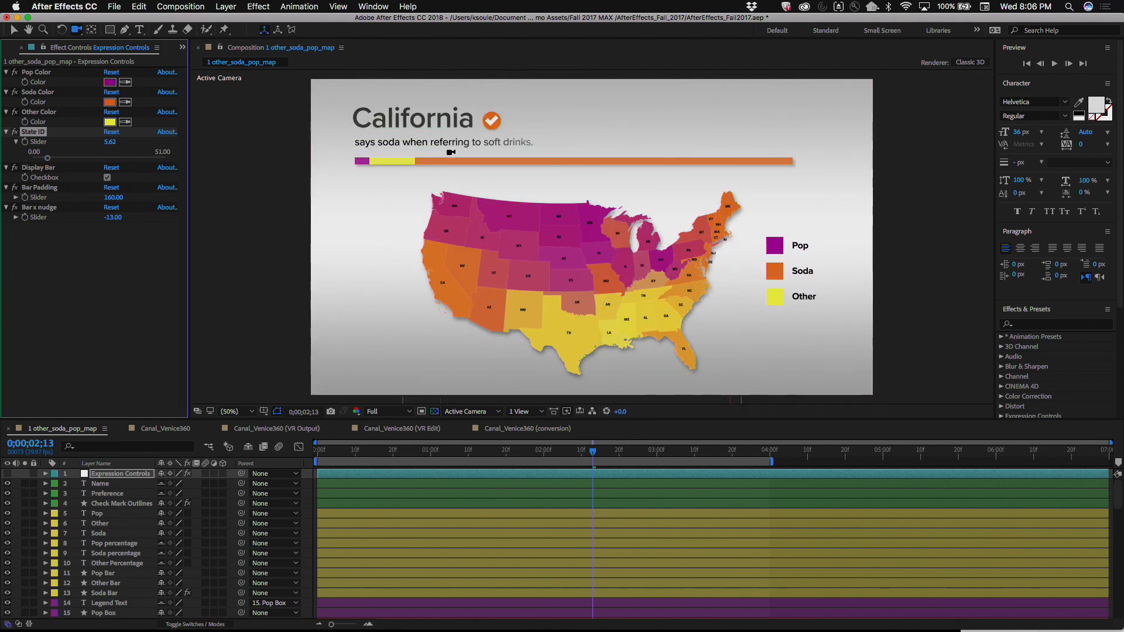
{"action": "left_click_drag", "start_coordinate": [48, 161], "coordinate": [90, 161]}
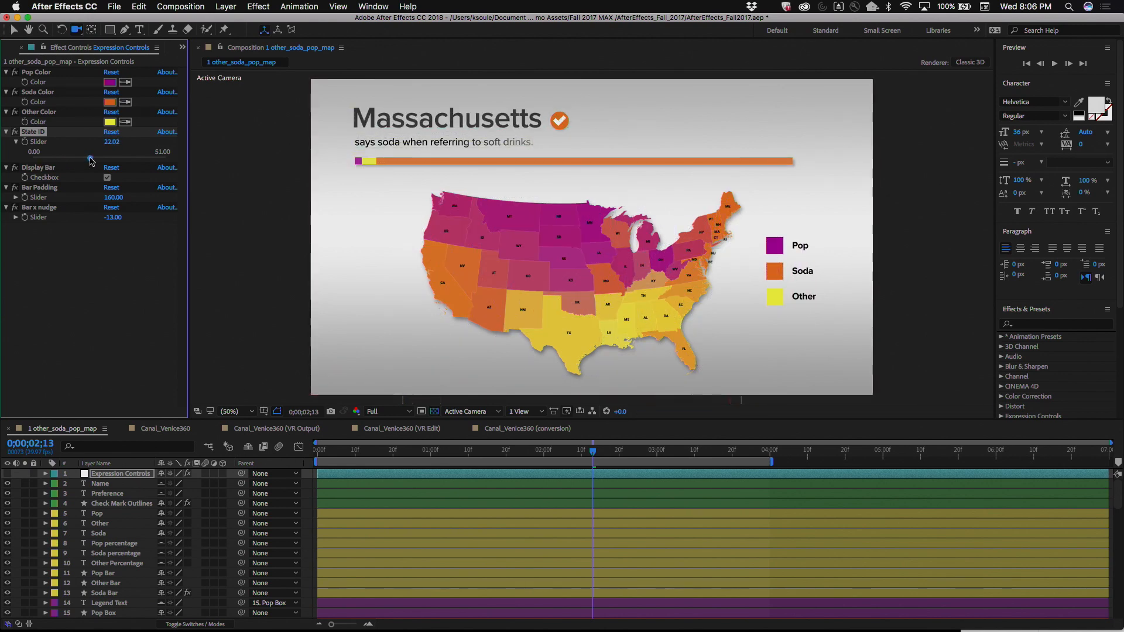
{"action": "left_click_drag", "start_coordinate": [117, 161], "coordinate": [129, 163]}
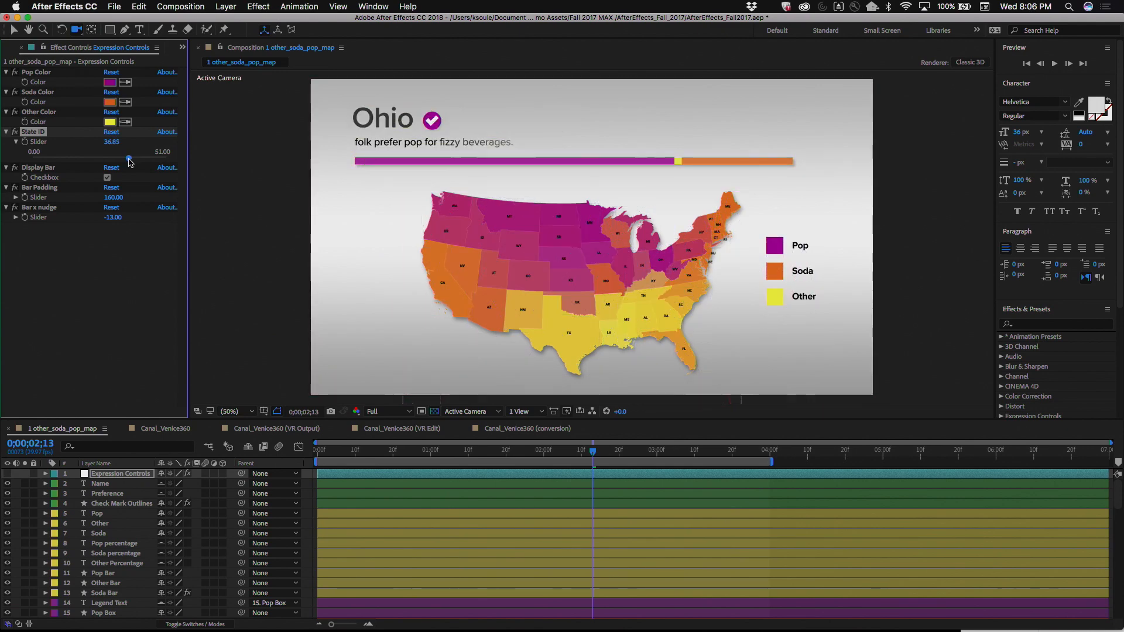
{"action": "left_click_drag", "start_coordinate": [130, 162], "coordinate": [146, 162]}
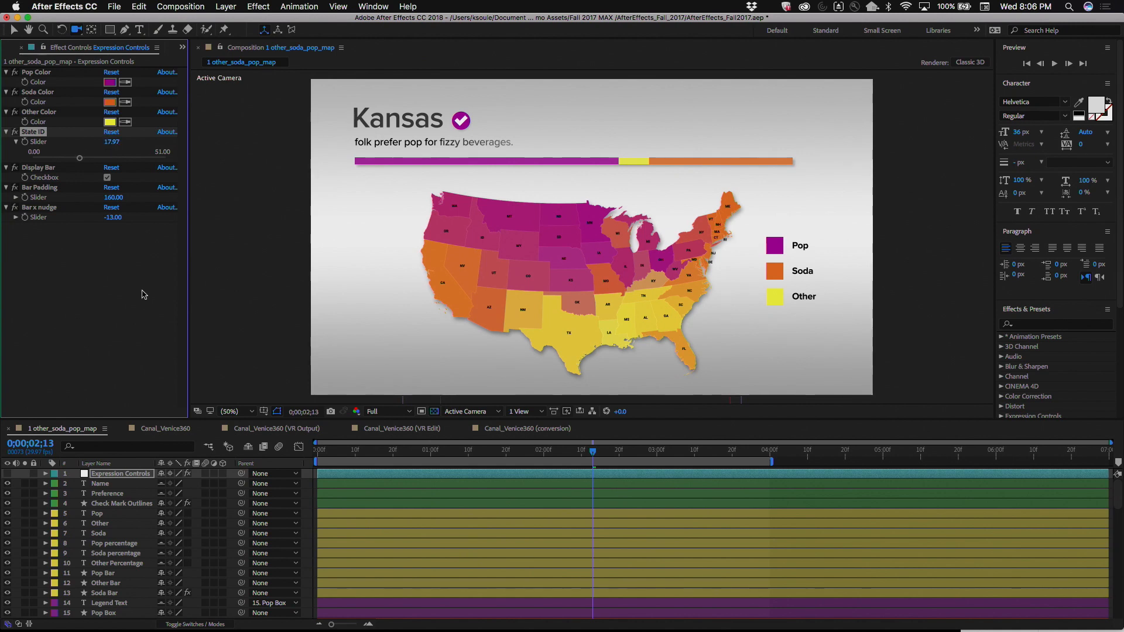
Step: Return to the project's list of JSON files and bring its item type information into view
{"action": "left_click", "coordinate": [183, 48]}
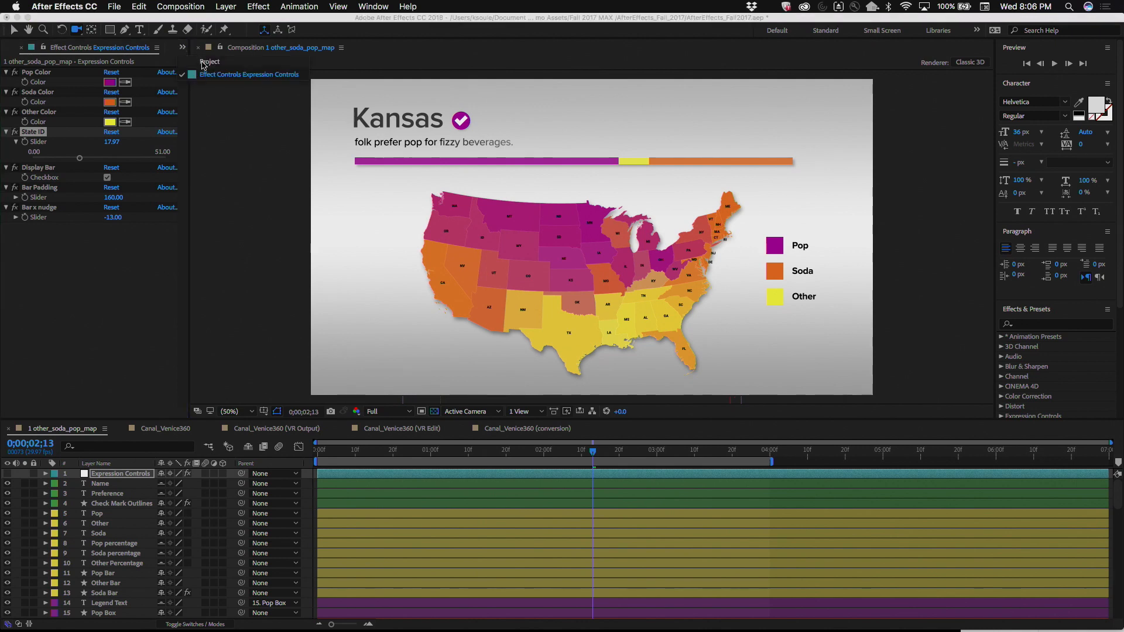
{"action": "left_click", "coordinate": [202, 62]}
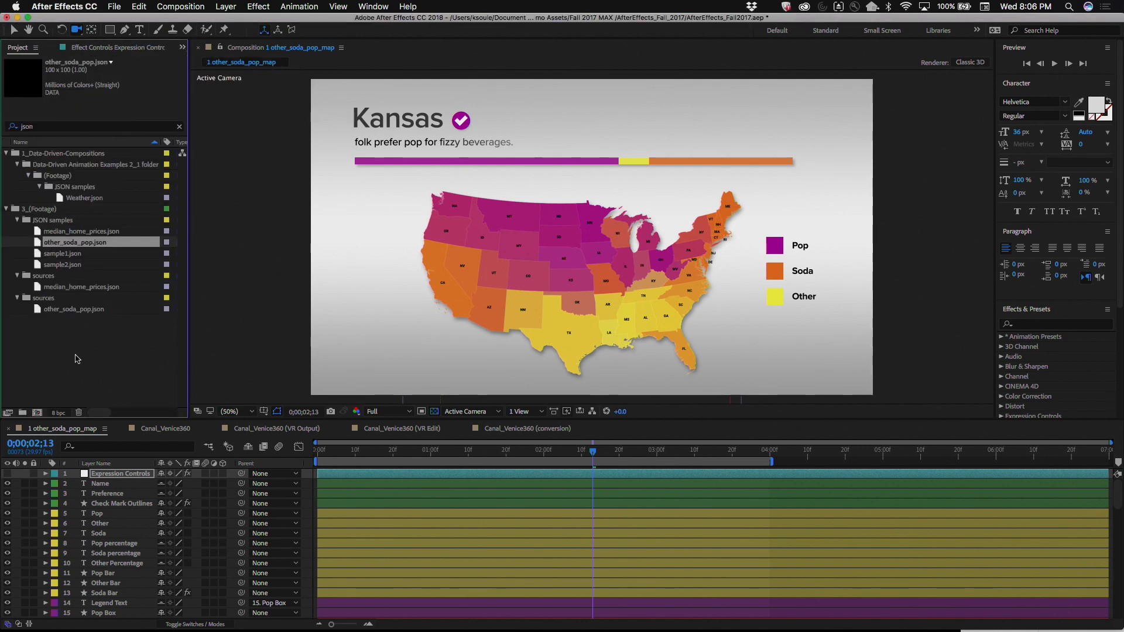
{"action": "scroll", "coordinate": [77, 359], "scroll_direction": "right", "scroll_amount": 2}
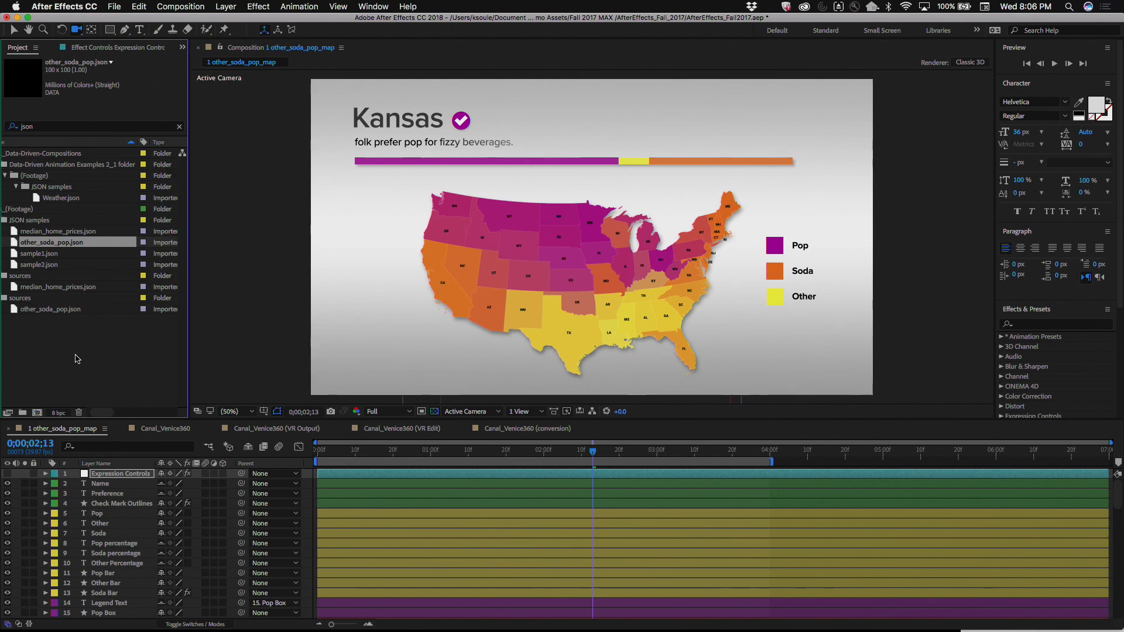
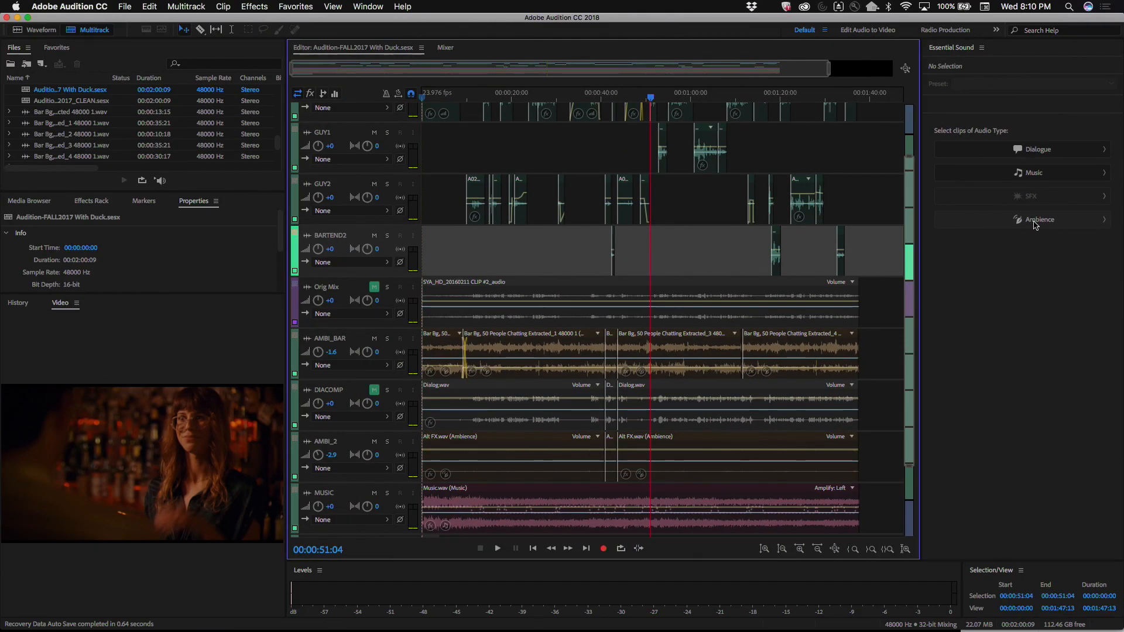
Step: Select the session's music clip by its audio type and play the mix from the start to hear the ducking
{"action": "left_click", "coordinate": [1040, 174]}
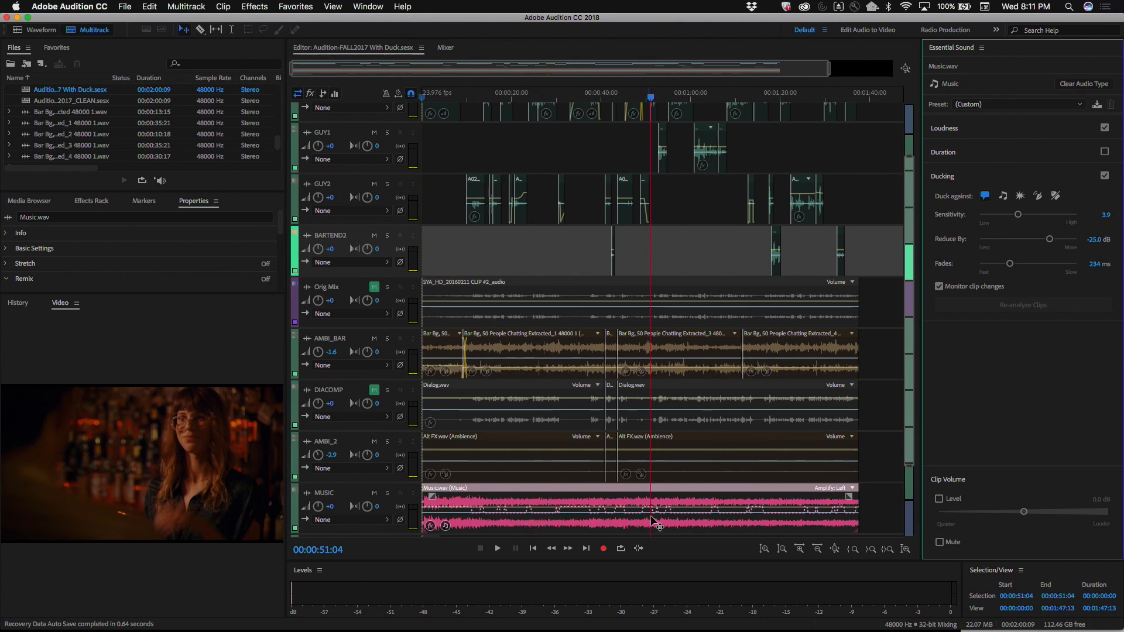
{"action": "left_click_drag", "start_coordinate": [430, 97], "coordinate": [411, 95]}
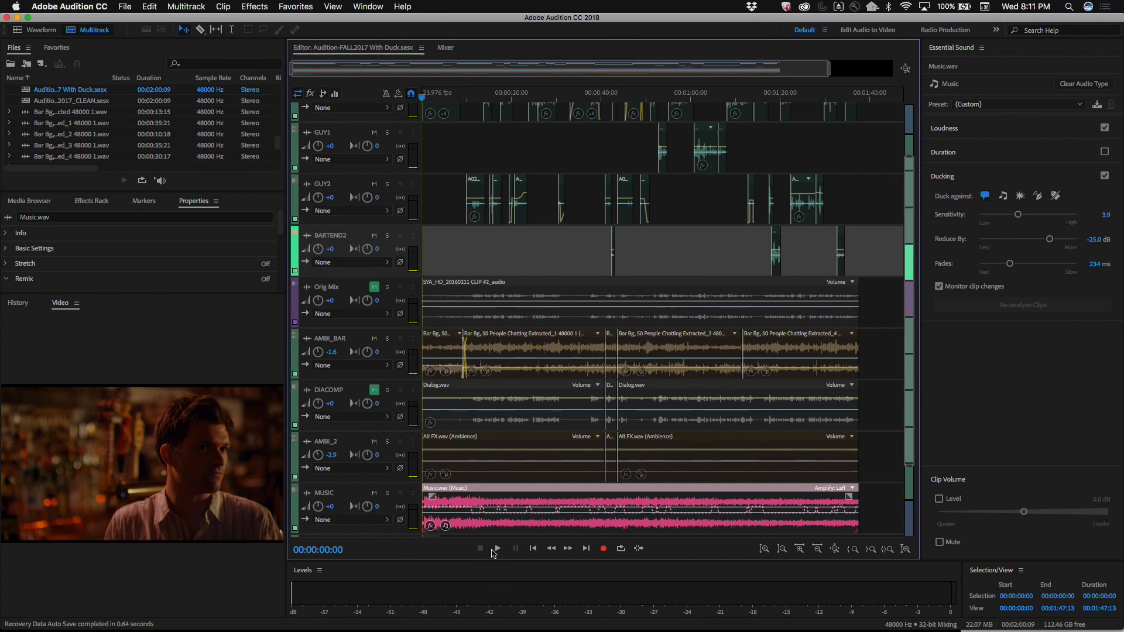
{"action": "left_click", "coordinate": [497, 548]}
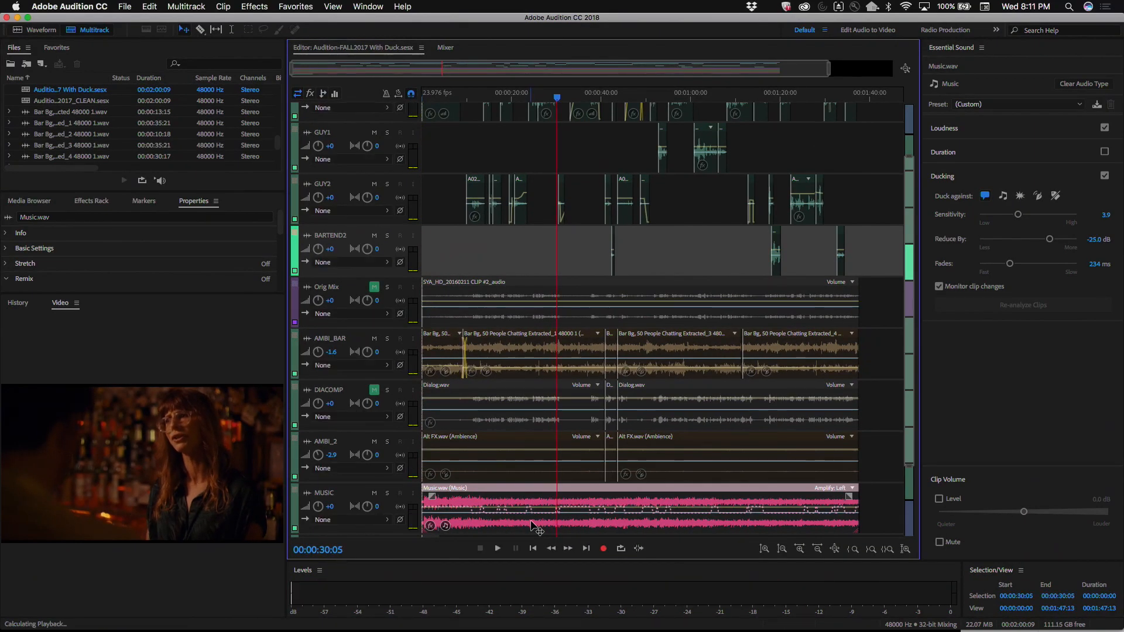
{"action": "key", "text": "space"}
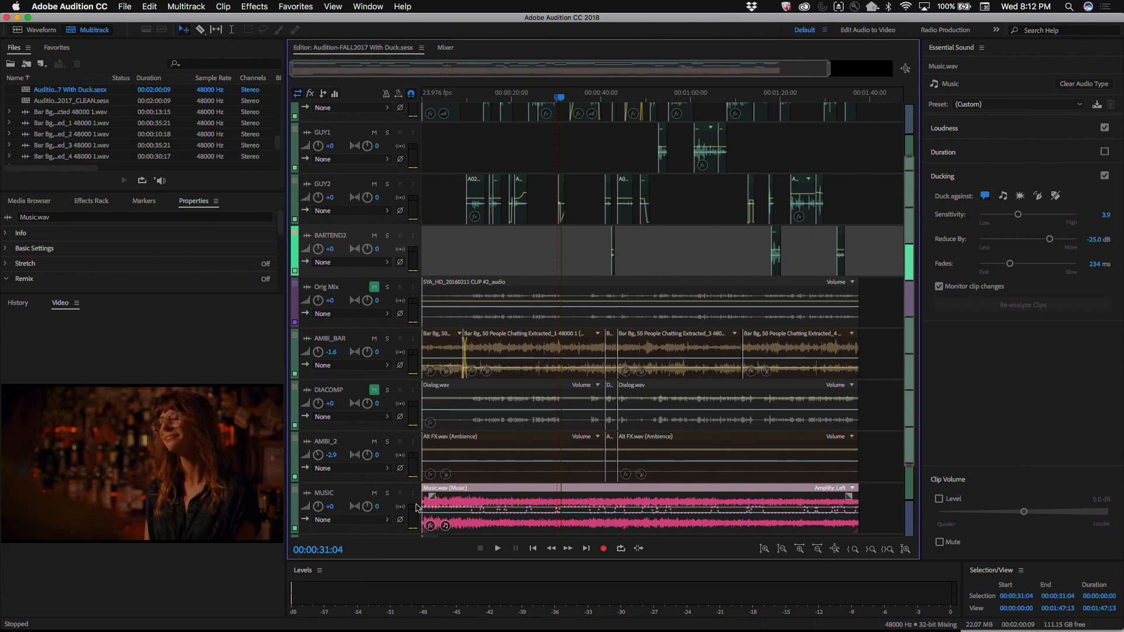
Step: Set the music clip's ducking to 561 ms fades, a -19.6 dB reduction and a sensitivity of 5.1
{"action": "scroll", "coordinate": [416, 507], "scroll_direction": "down", "scroll_amount": 5}
{"action": "scroll", "coordinate": [416, 507], "scroll_direction": "up", "scroll_amount": 10}
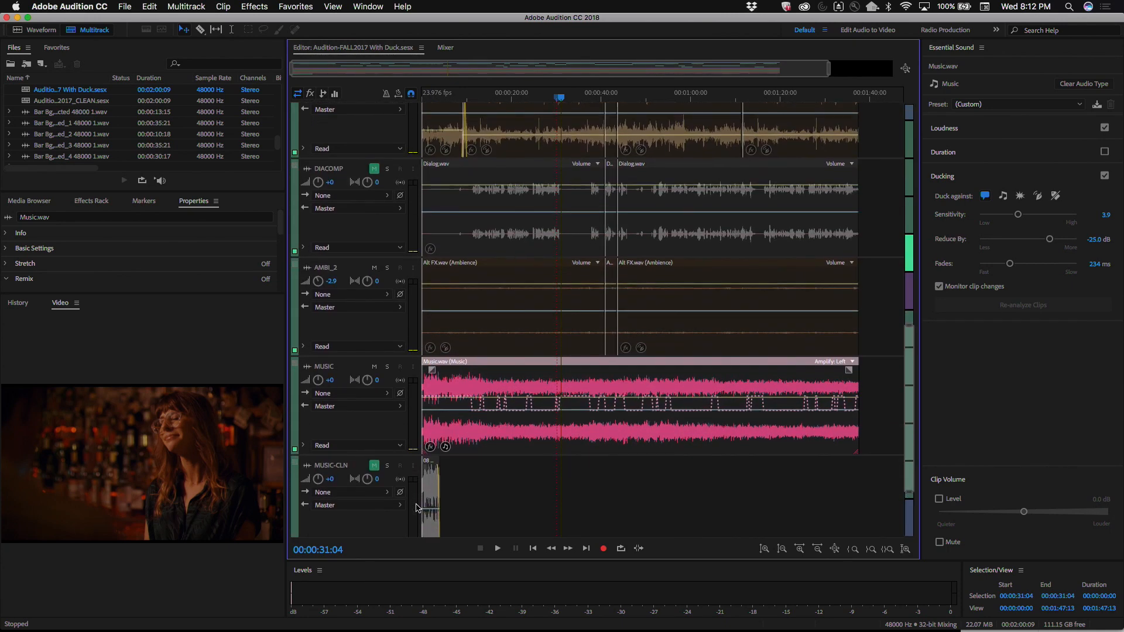
{"action": "scroll", "coordinate": [418, 507], "scroll_direction": "down", "scroll_amount": 5}
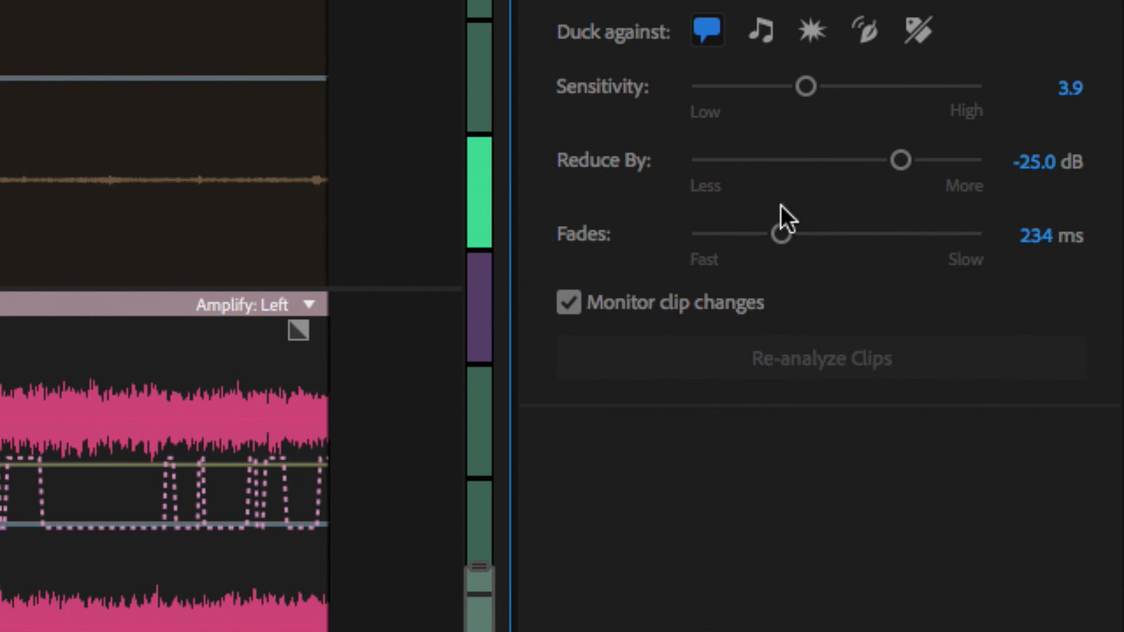
{"action": "left_click_drag", "start_coordinate": [782, 234], "coordinate": [841, 237]}
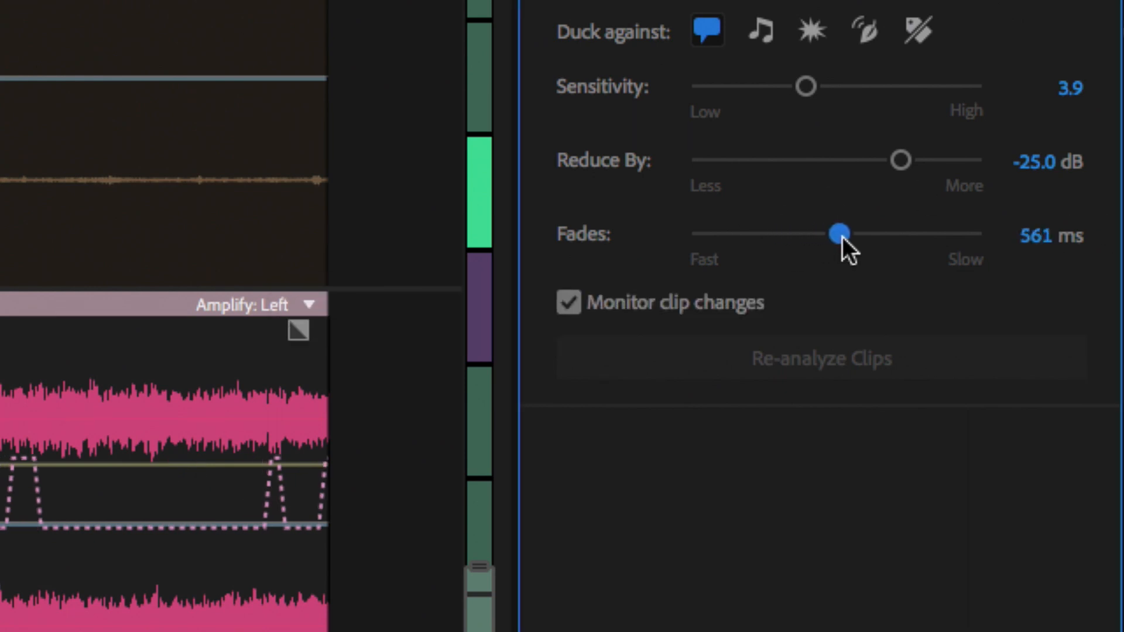
{"action": "left_click_drag", "start_coordinate": [900, 164], "coordinate": [877, 163]}
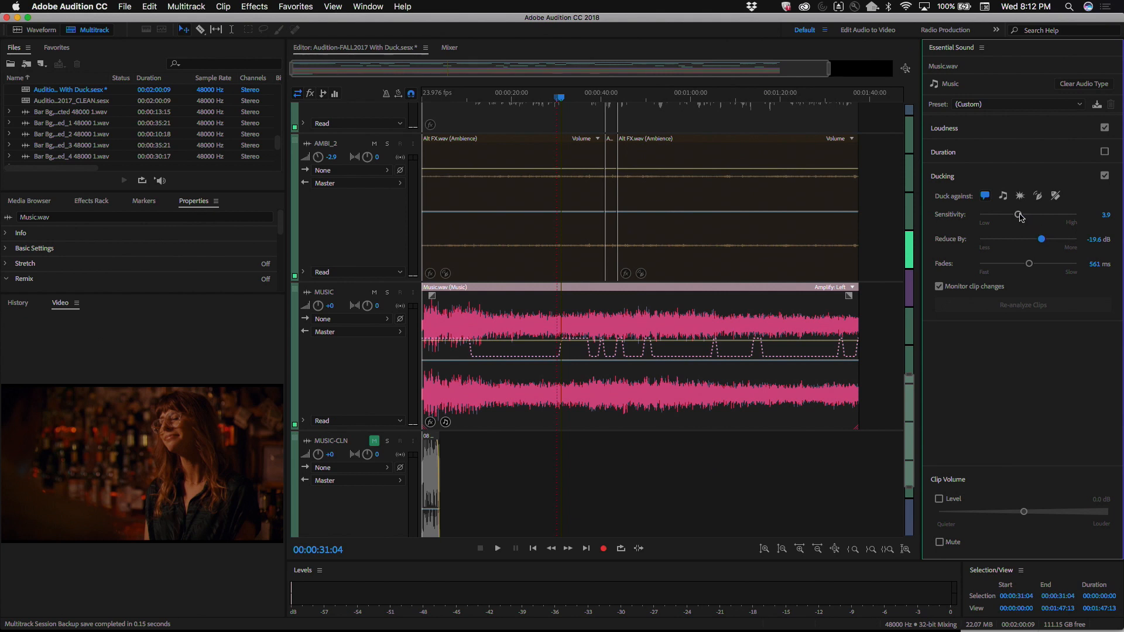
{"action": "left_click_drag", "start_coordinate": [1007, 214], "coordinate": [1008, 214]}
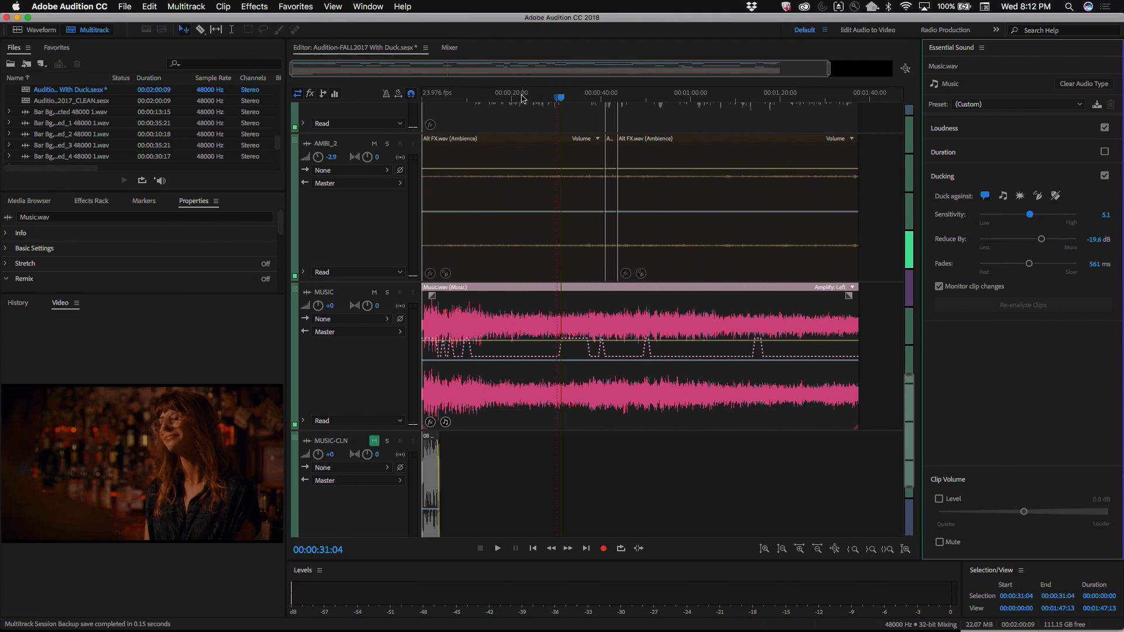
Step: Play the multitrack session from 00:00:12:13 to about 00:00:40 to listen to the adjusted ducking
{"action": "left_click_drag", "start_coordinate": [519, 99], "coordinate": [479, 103]}
{"action": "key", "text": "space"}
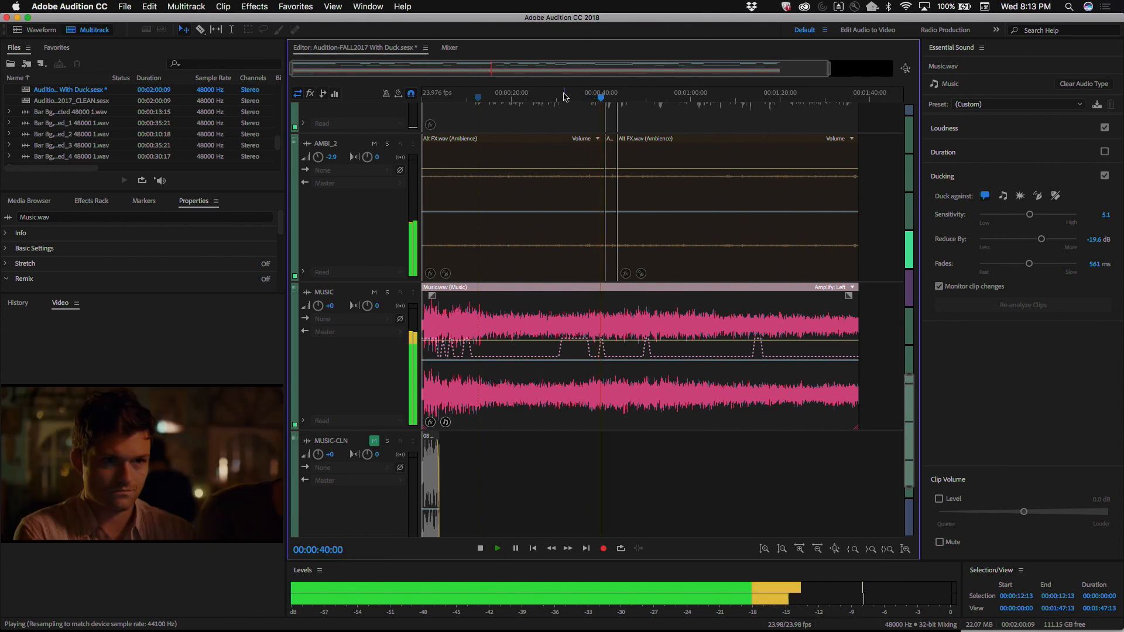
{"action": "key", "text": "space"}
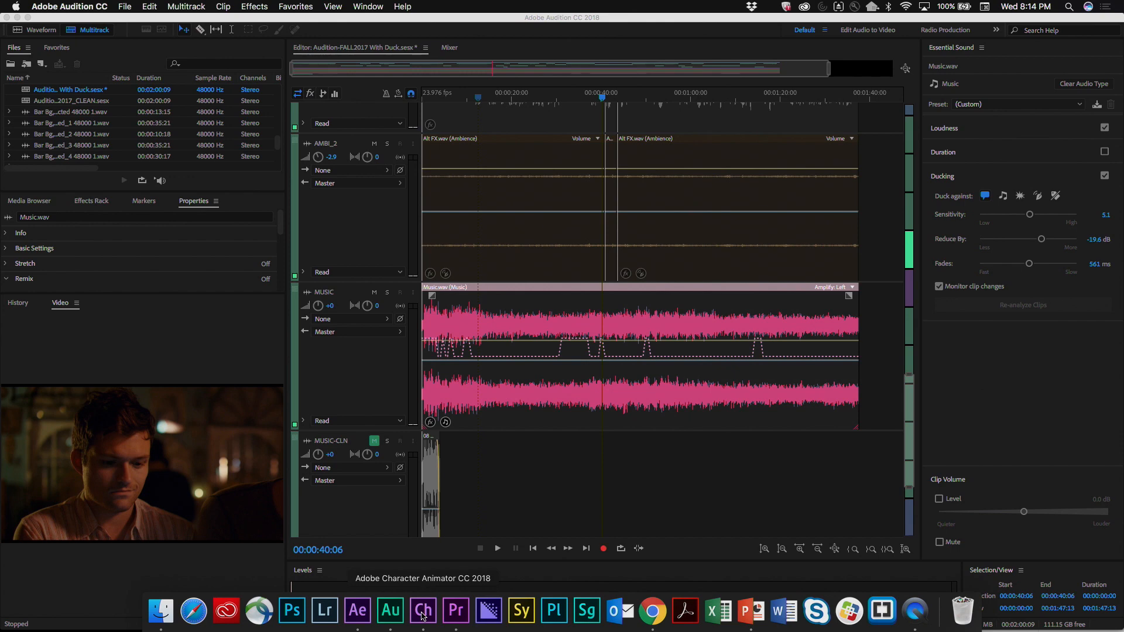
Step: Switch to Adobe Character Animator CC 2018 and set the rest pose, first in the maximized camera view and again in the normal layout
{"action": "left_click", "coordinate": [422, 616]}
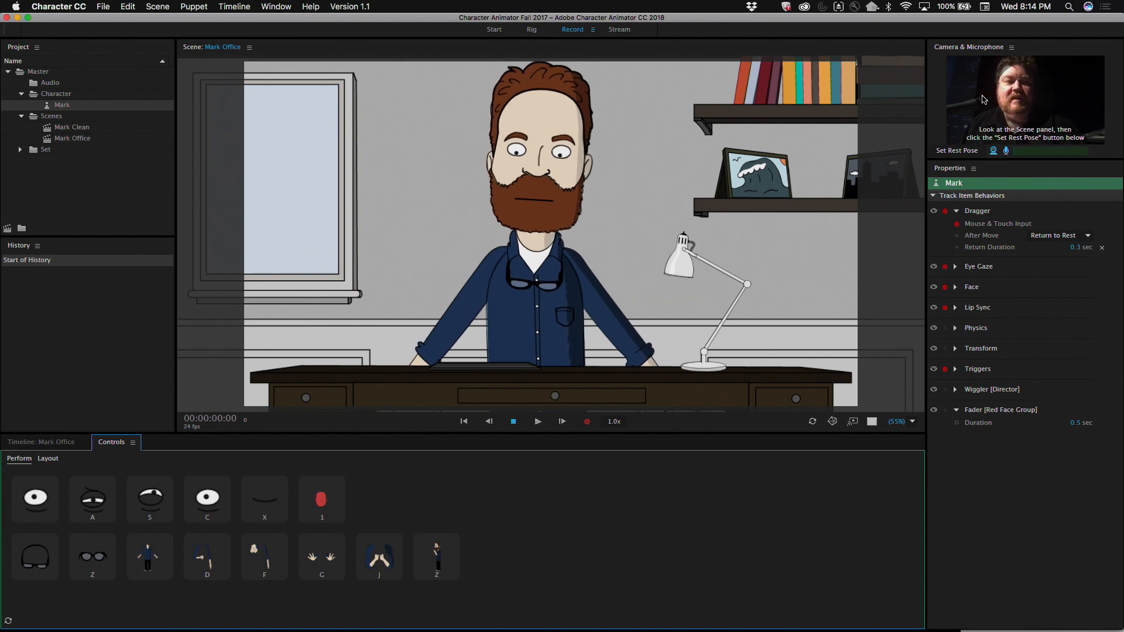
{"action": "key", "text": "grave"}
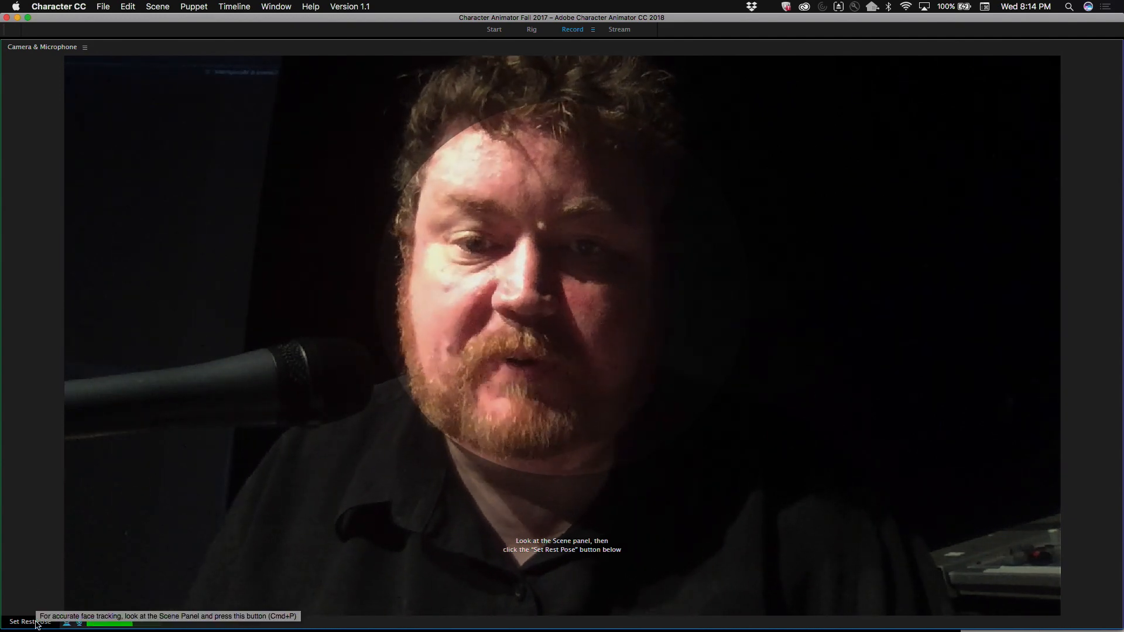
{"action": "left_click", "coordinate": [36, 623]}
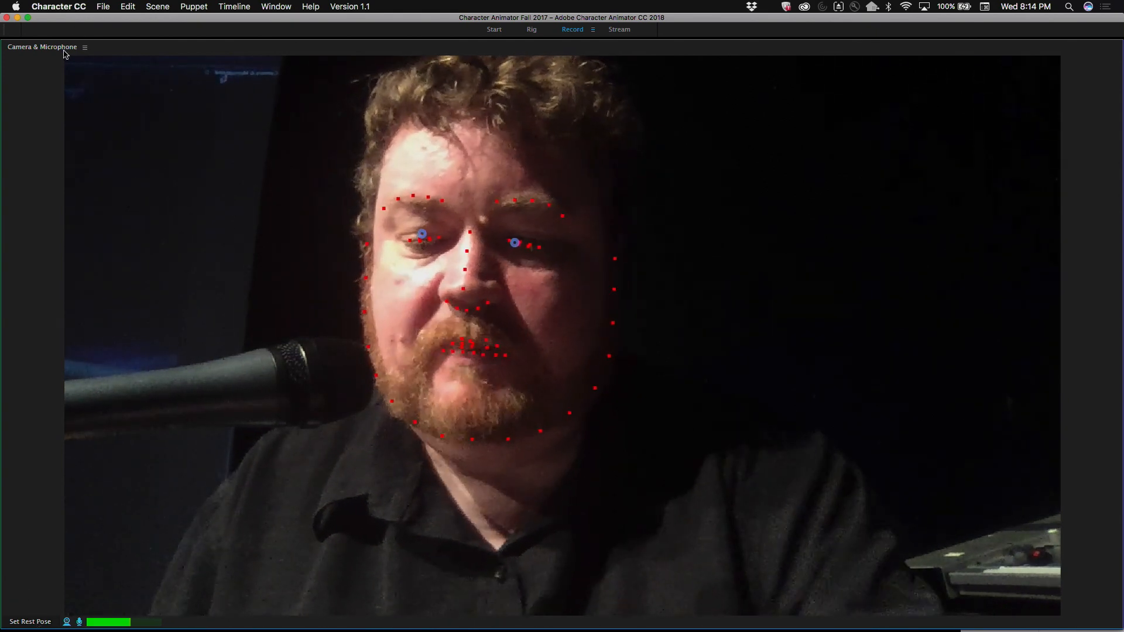
{"action": "key", "text": "grave"}
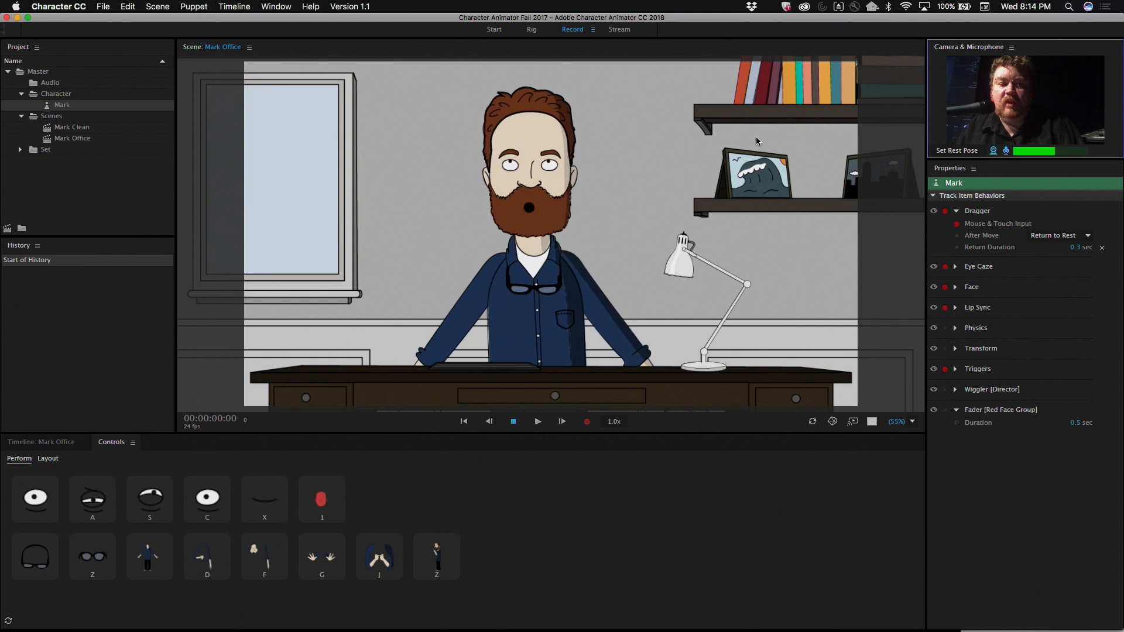
{"action": "left_click", "coordinate": [954, 151]}
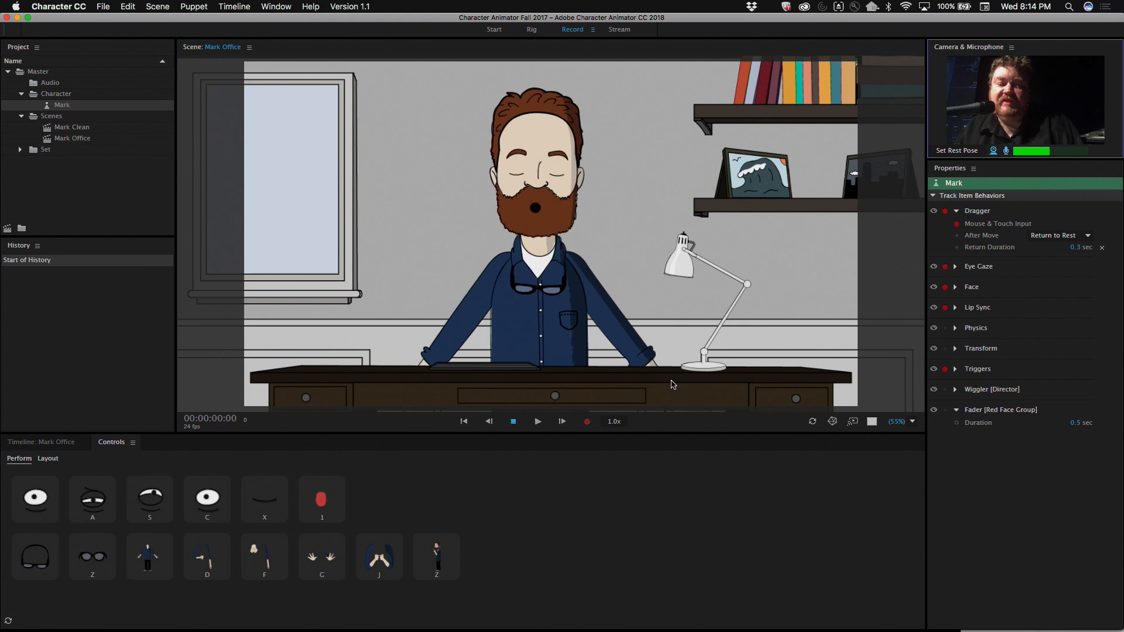
Step: Trigger the Mark puppet's pointing pose and Glasses On, and change to the Stream workspace
{"action": "left_click", "coordinate": [261, 561]}
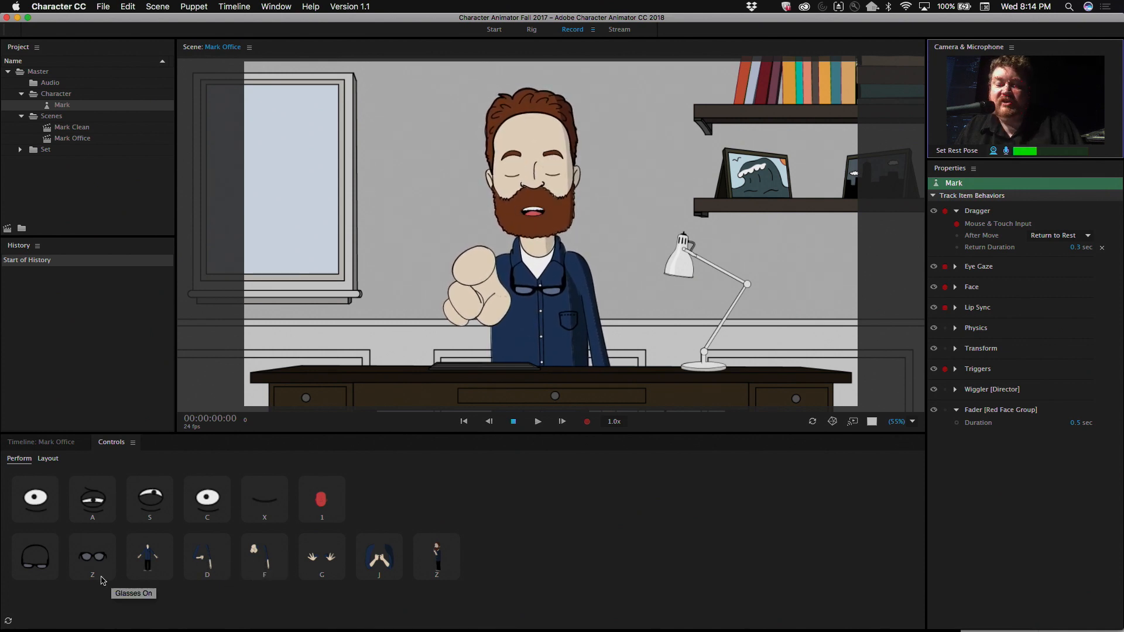
{"action": "left_click", "coordinate": [88, 564]}
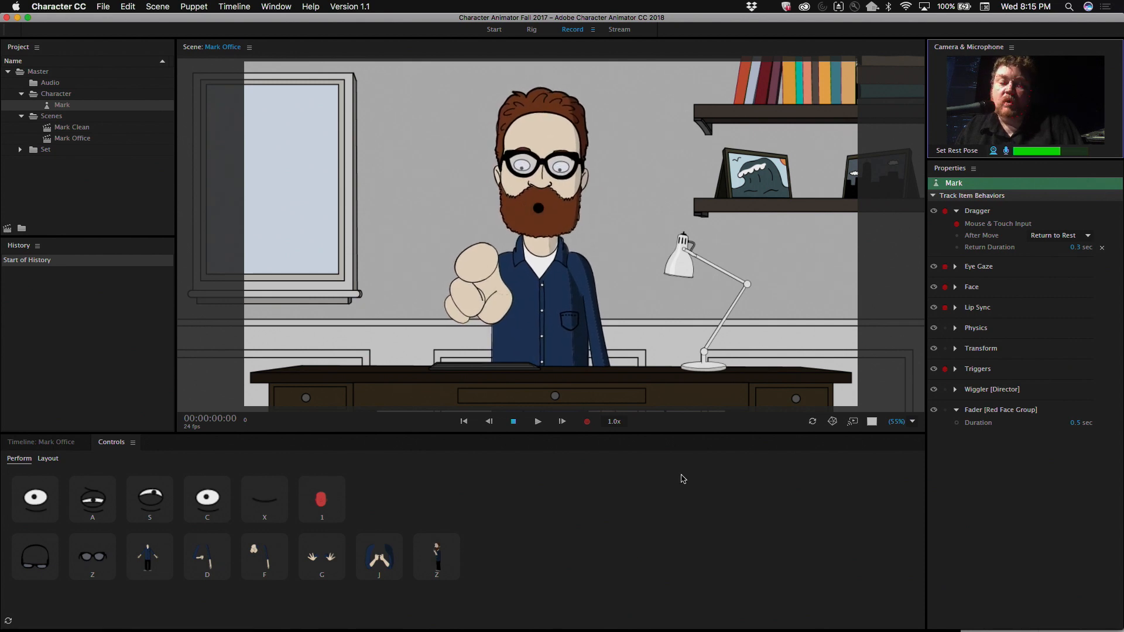
{"action": "left_click", "coordinate": [619, 29]}
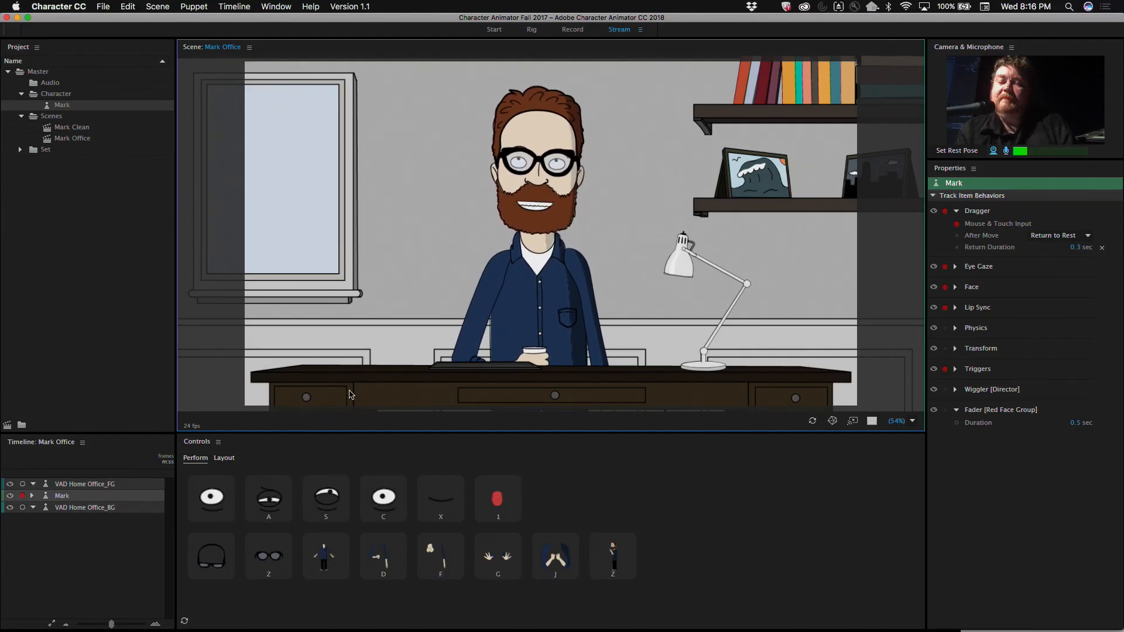
Step: Open the Mark puppet in the Rig workspace, view its original artwork Mark_v300.ai in Preview and close the file
{"action": "left_click", "coordinate": [495, 31]}
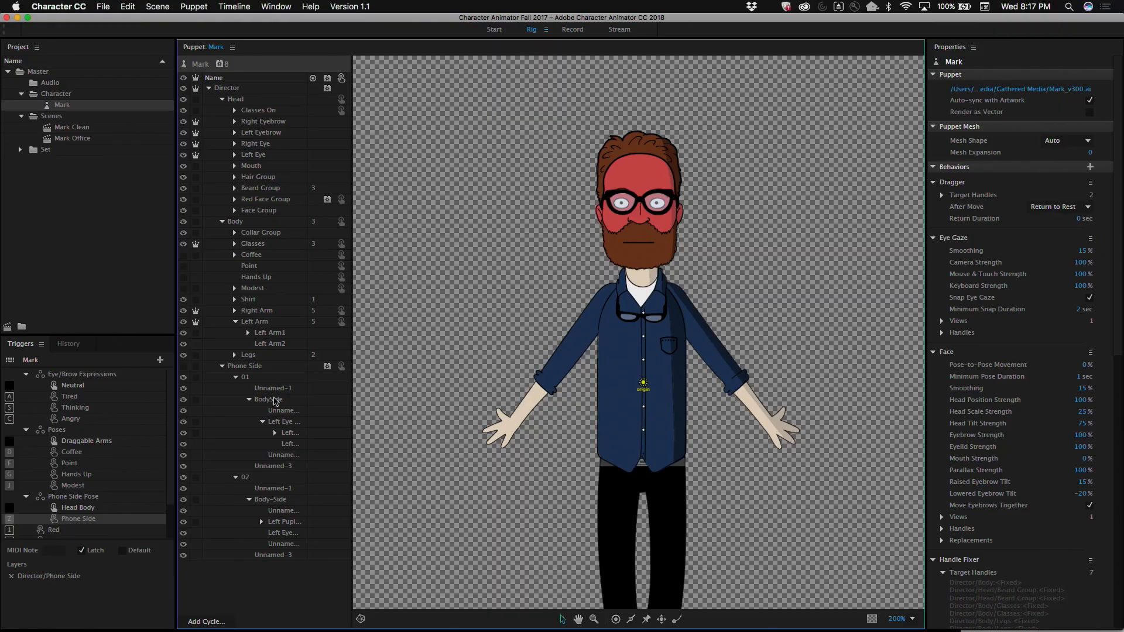
{"action": "left_click", "coordinate": [120, 6]}
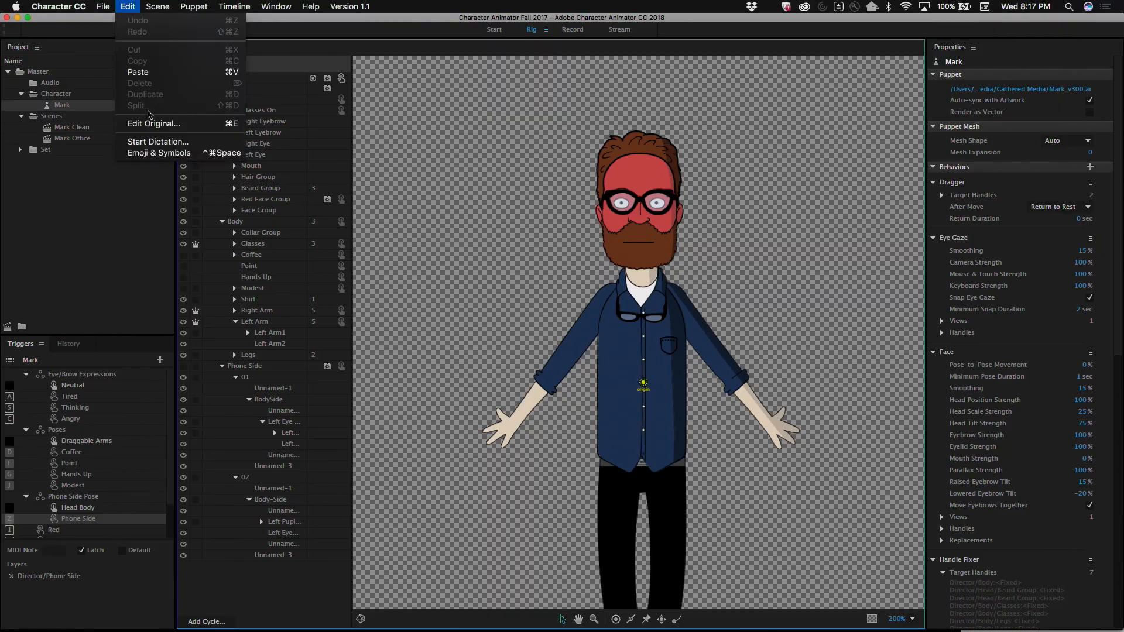
{"action": "left_click", "coordinate": [146, 123]}
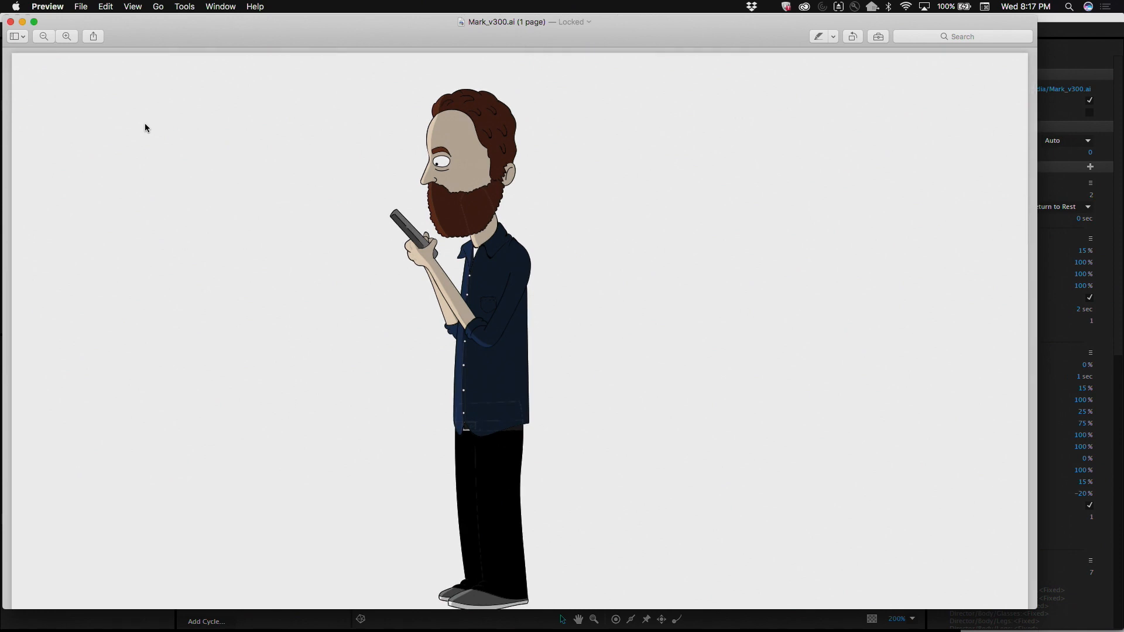
{"action": "left_click", "coordinate": [9, 22]}
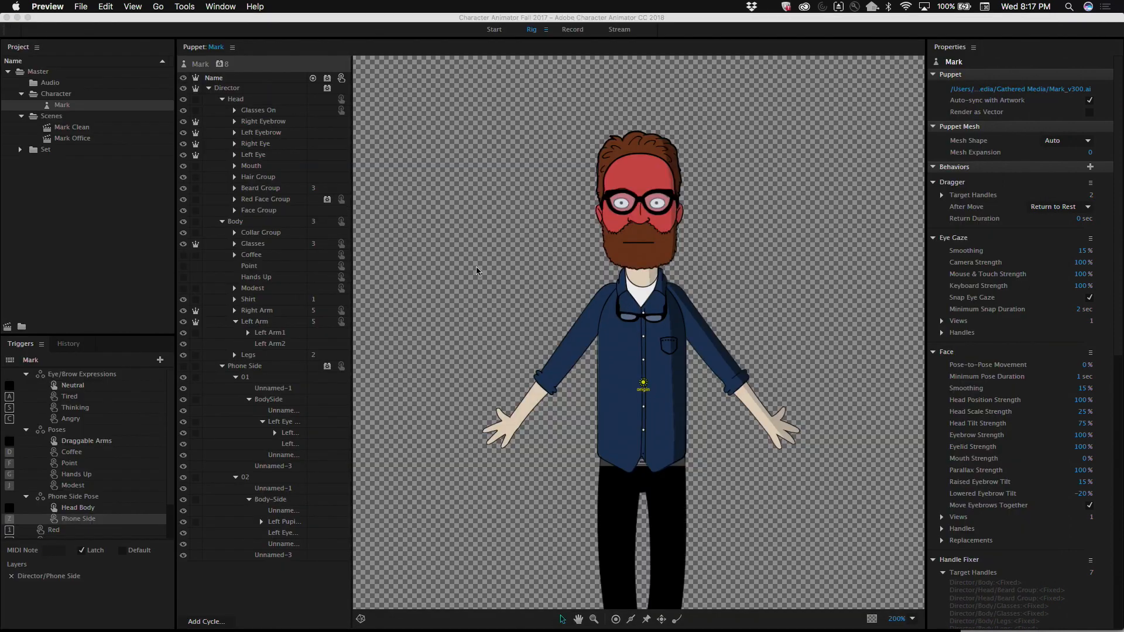
Step: Launch Adobe Media Encoder CC 2018
{"action": "key", "text": "super+Tab"}
{"action": "mouse_move", "coordinate": [505, 629]}
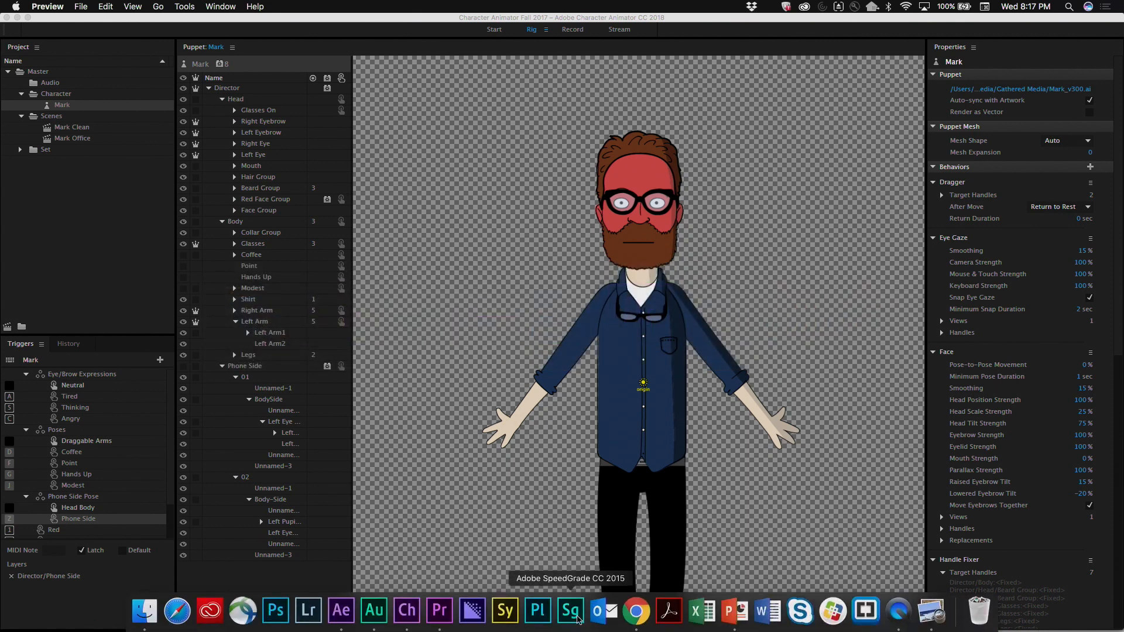
{"action": "left_click", "coordinate": [473, 609]}
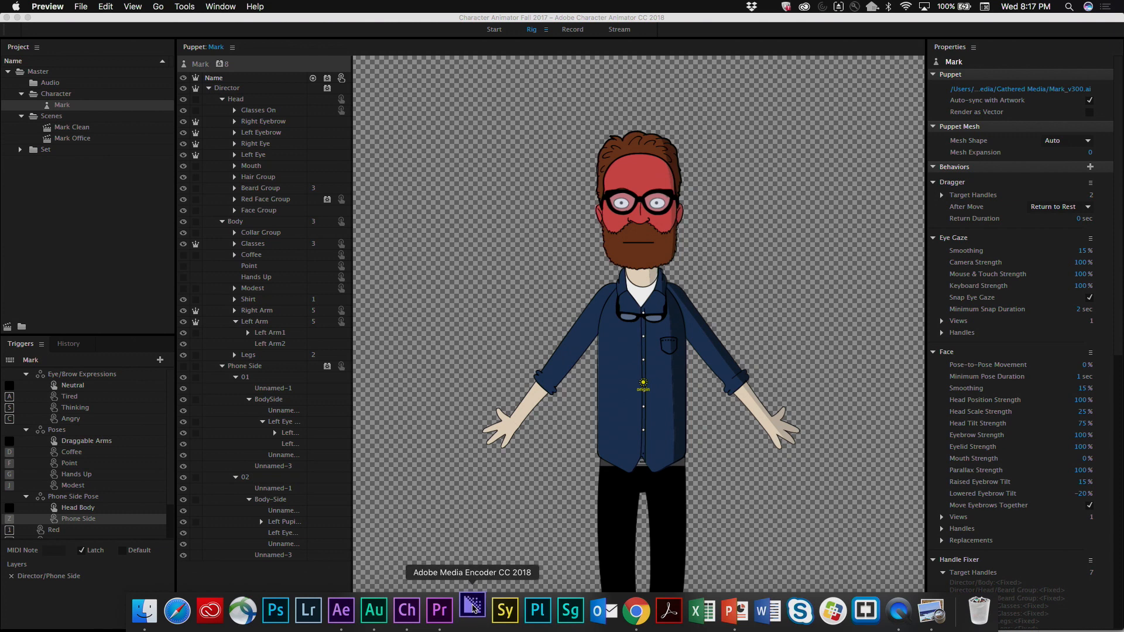